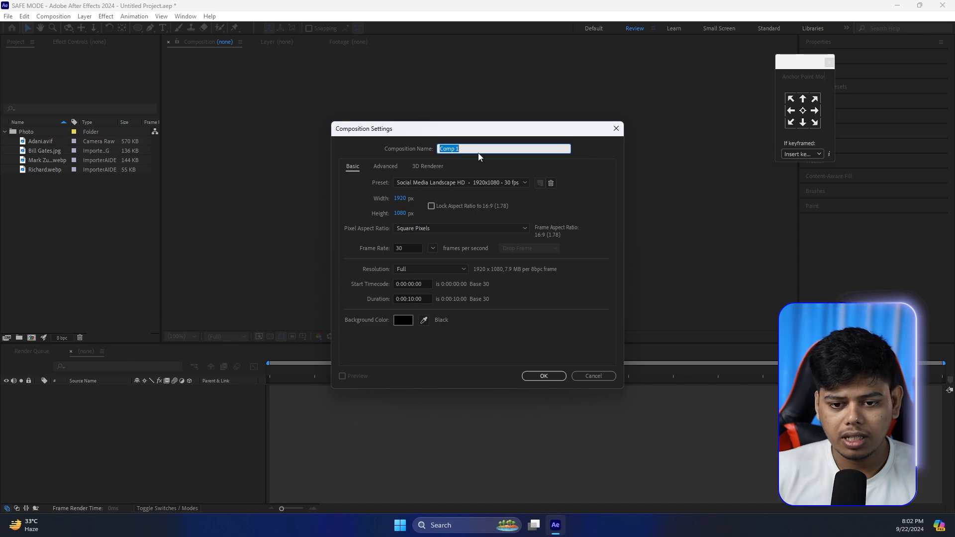
Name the new 1920x1080, 30 fps composition master and create it
text(mas)
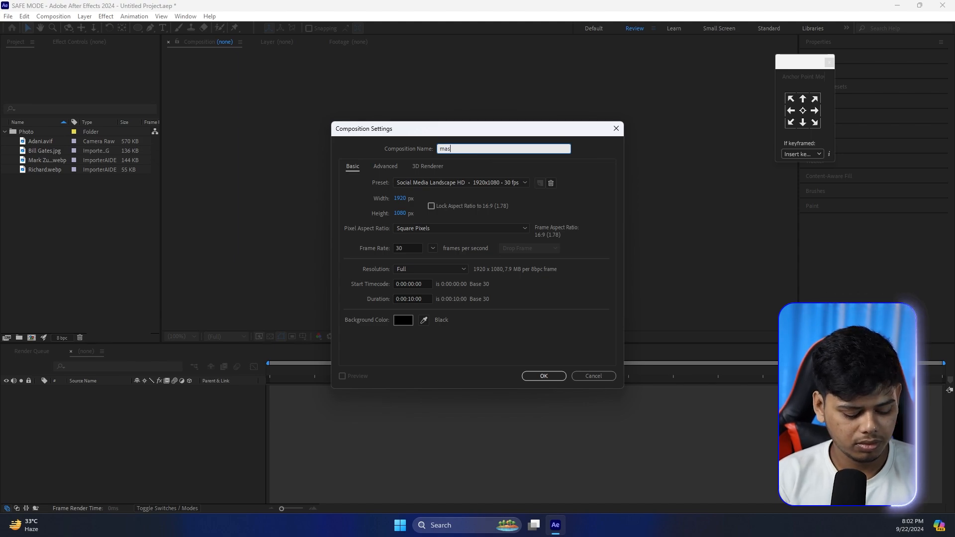
text(ter)
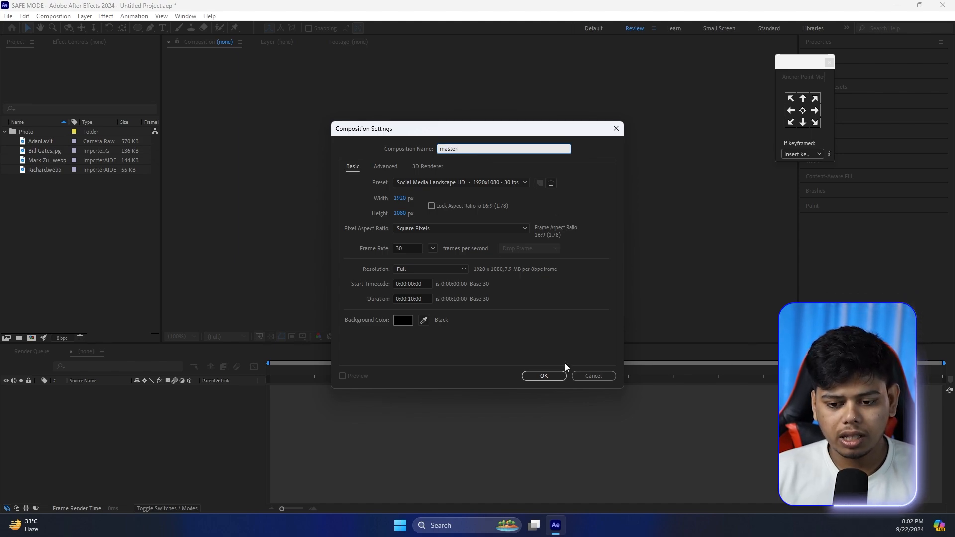
click(548, 375)
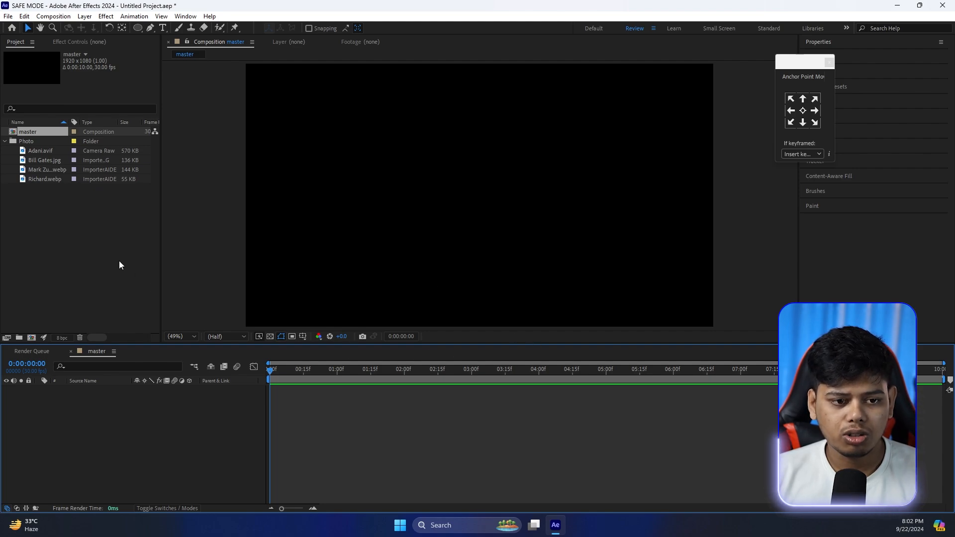
Create a second composition named photo with a width of 900 px and a height of 1200 px
right_click(76, 218)
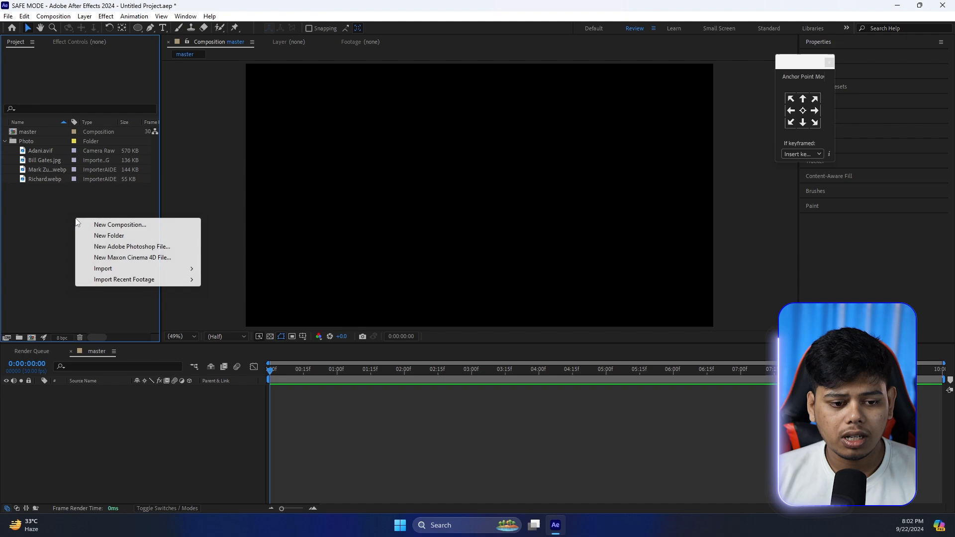
click(156, 228)
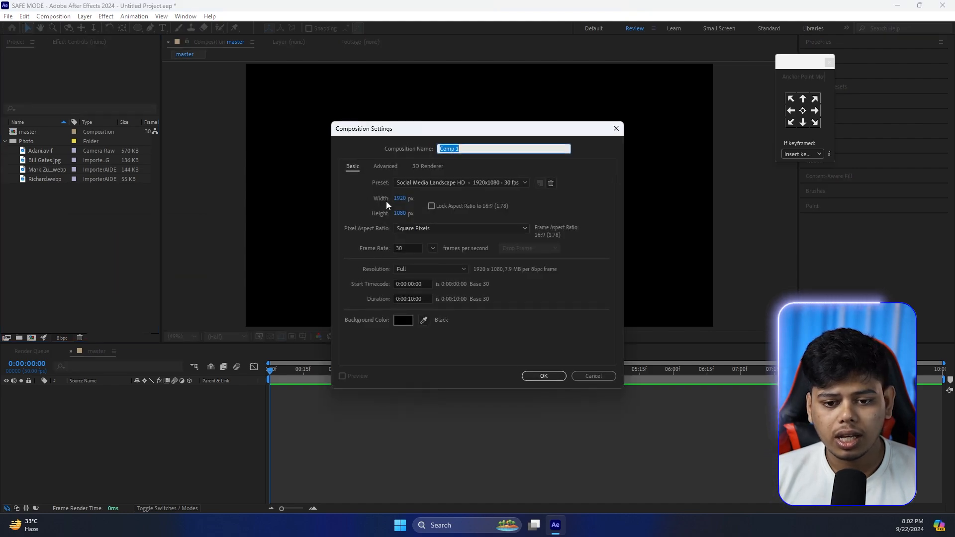
click(400, 198)
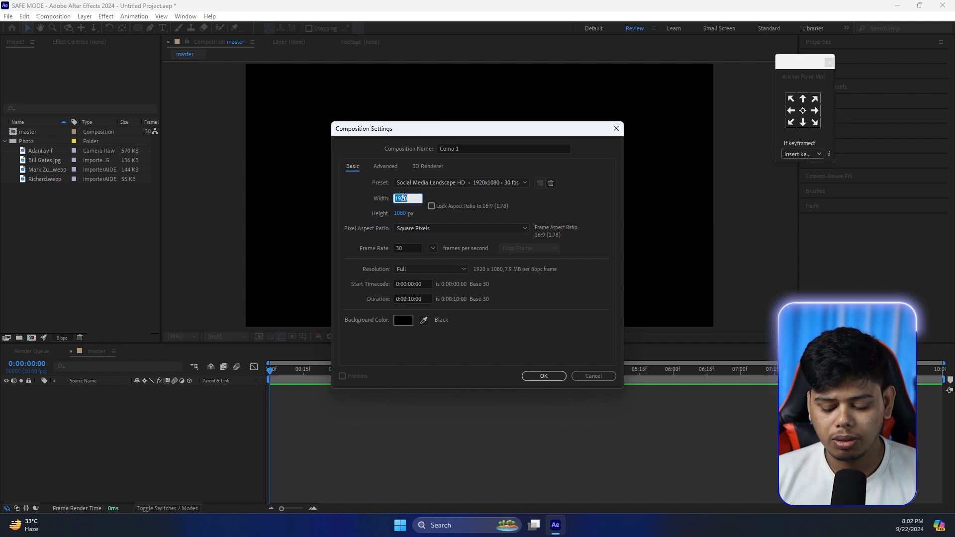
text(900)
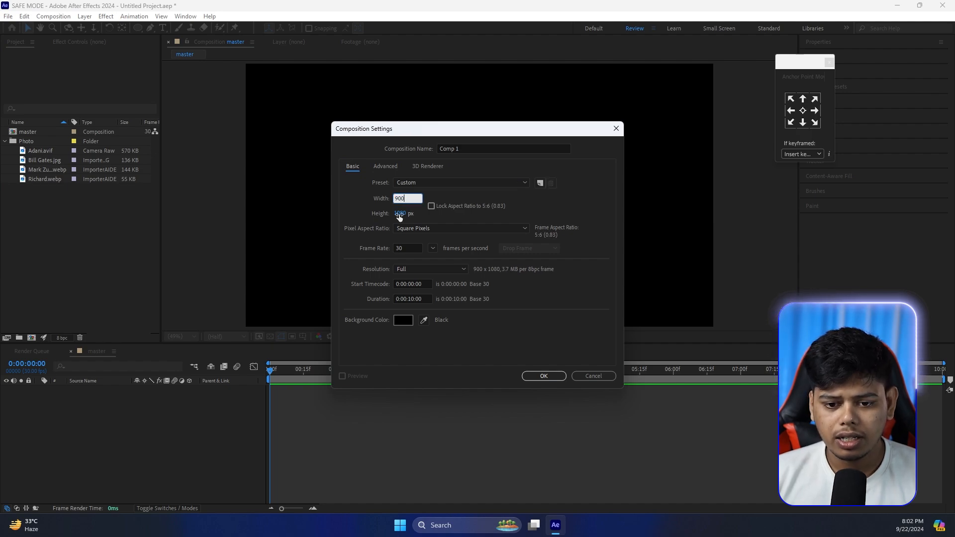
text(1200)
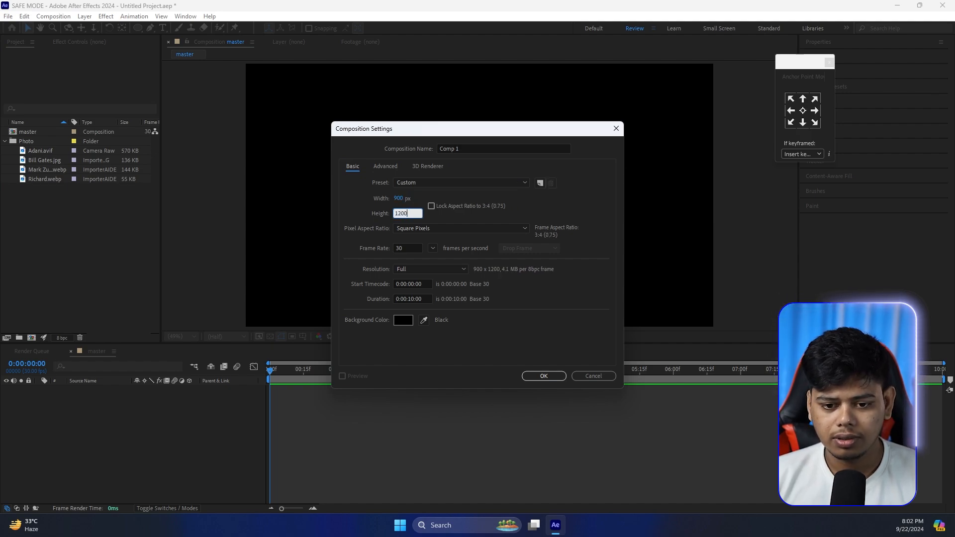
click(481, 148)
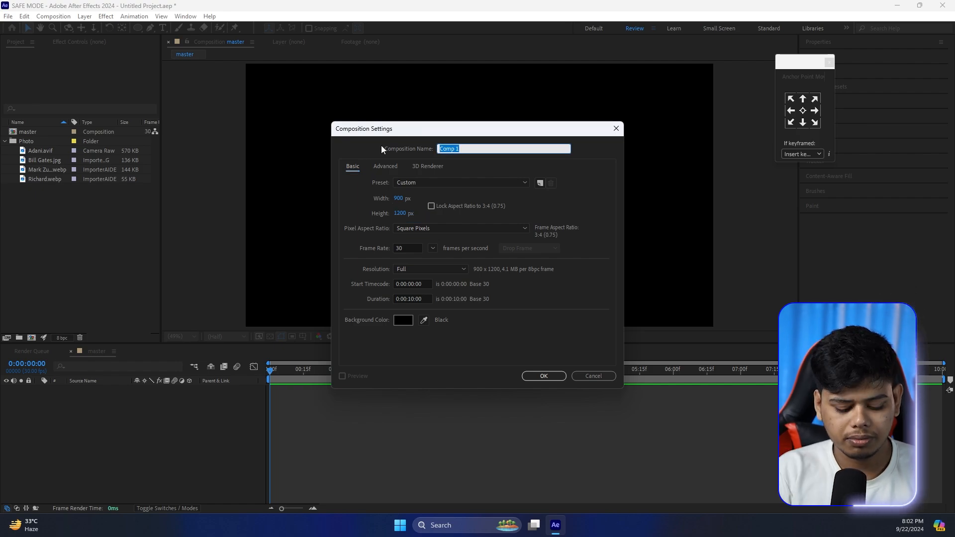
text(photo)
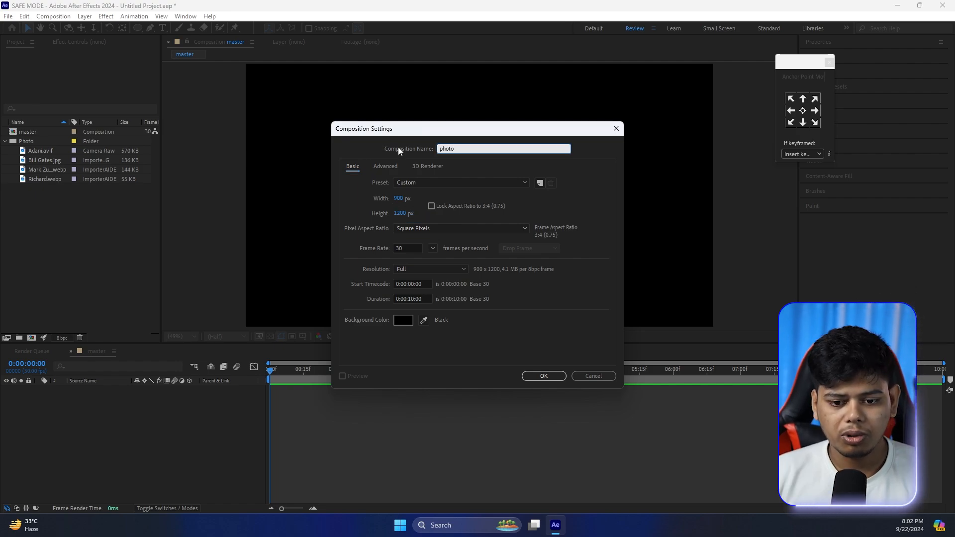
click(543, 376)
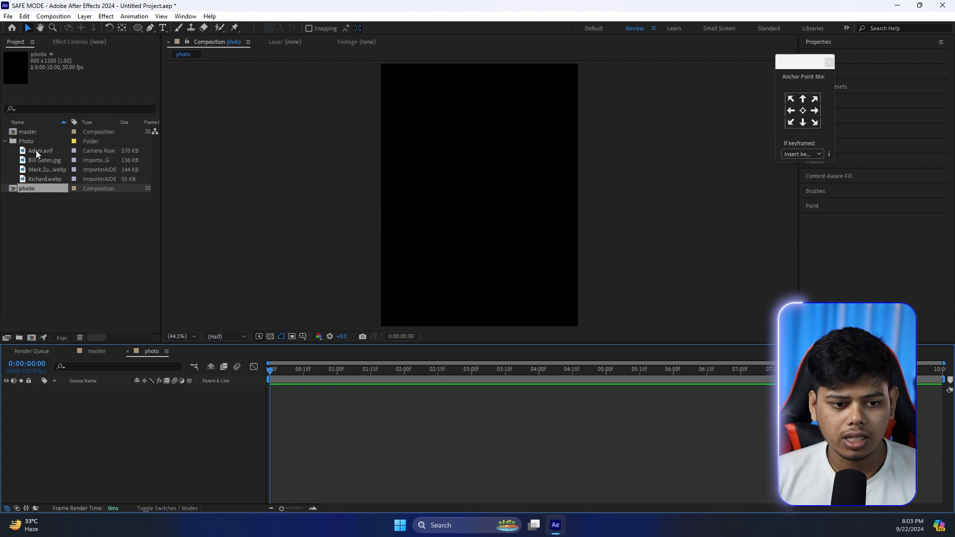
Add Adani.avif to the photo composition as a layer and scale it down to 50%
drag(35, 150, 94, 403)
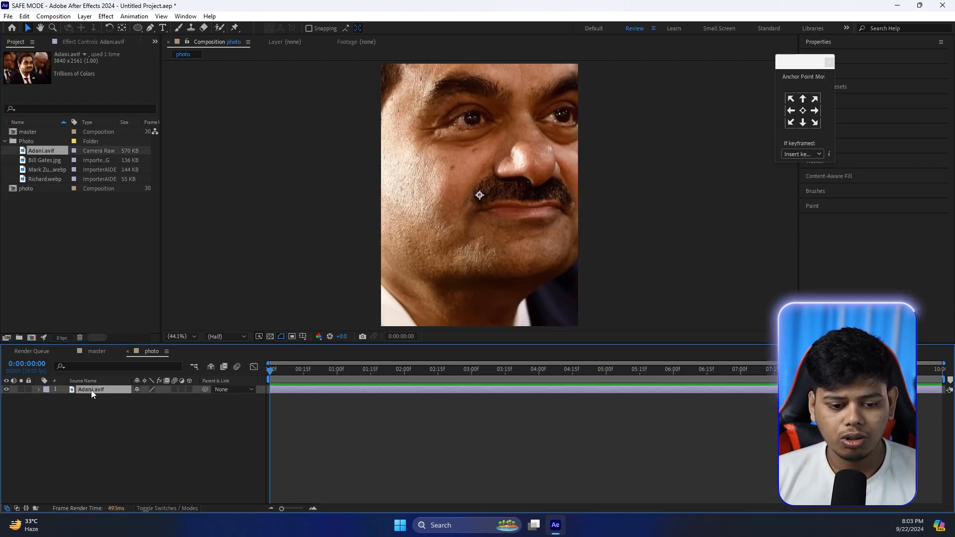
key(s)
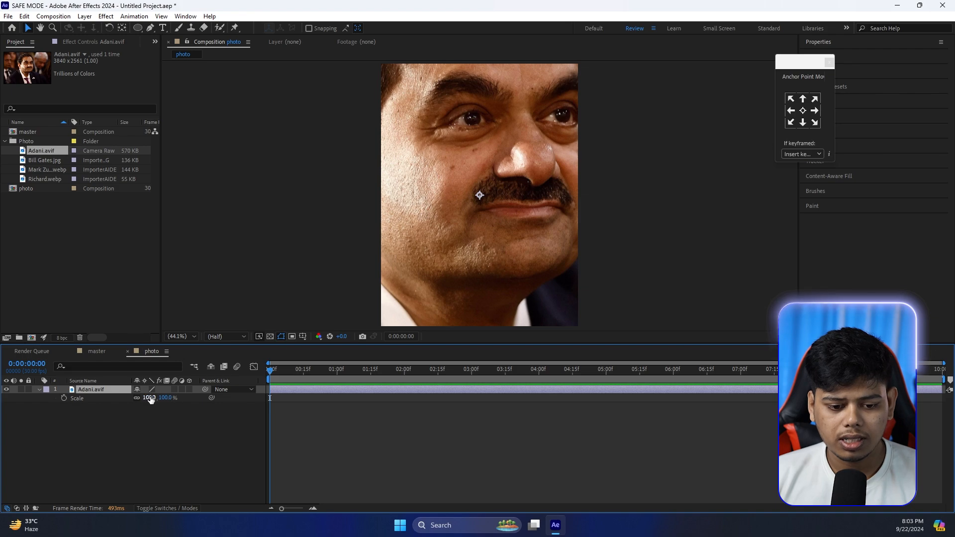
drag(151, 399, 136, 408)
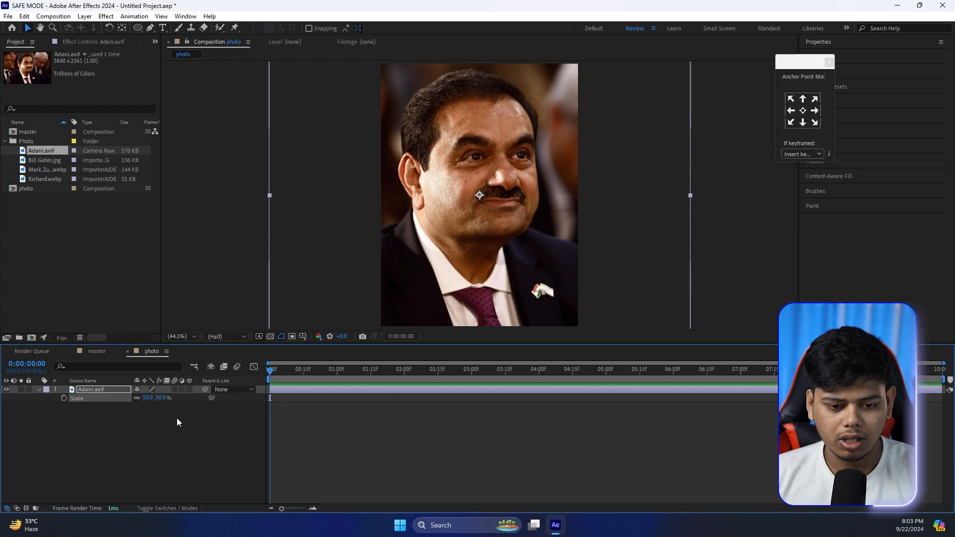
Shift the Adani.avif layer horizontally to position 491, 600 to centre the face in the frame
key(p)
drag(139, 400, 168, 406)
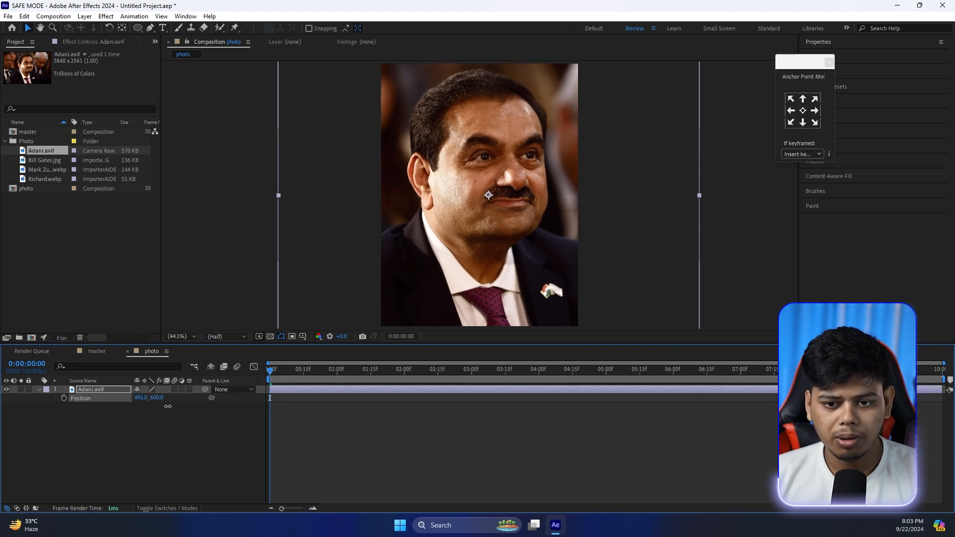
click(145, 416)
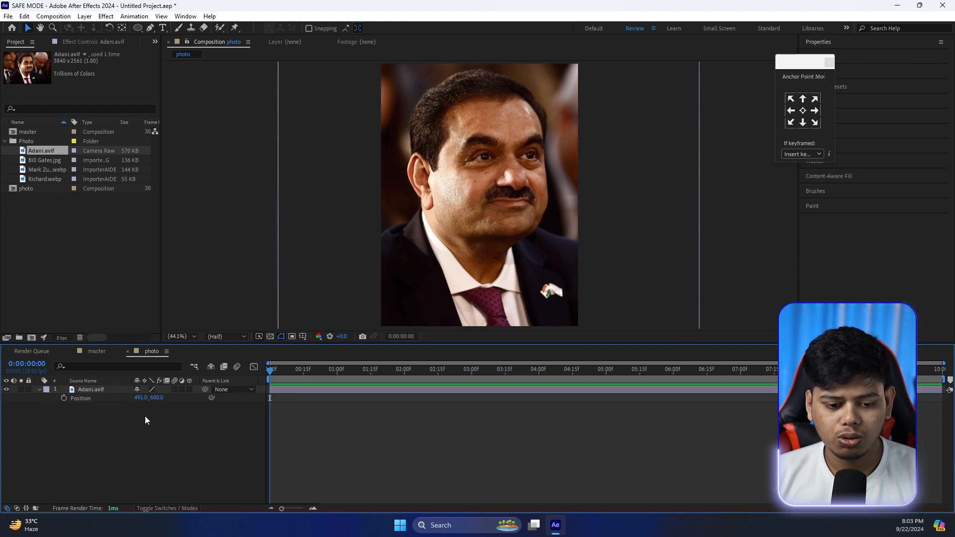
Create a white (ffffff) 900x1200 px solid and place it beneath the Adani.avif layer
right_click(98, 426)
mouse_move(199, 303)
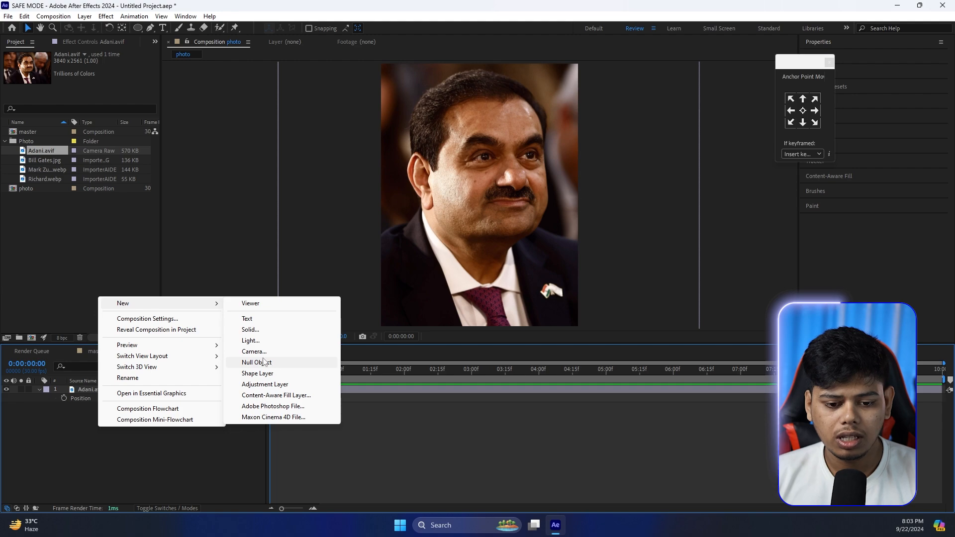
click(254, 330)
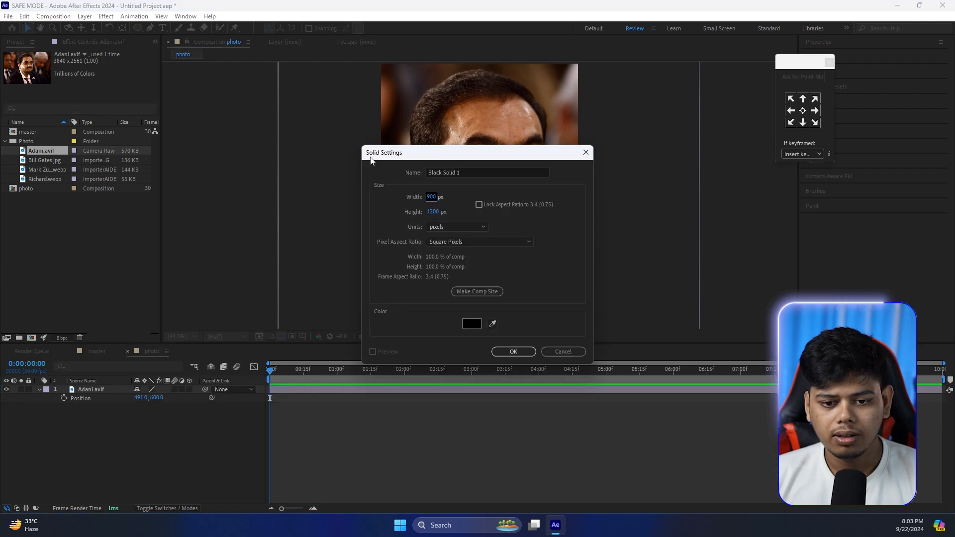
click(471, 324)
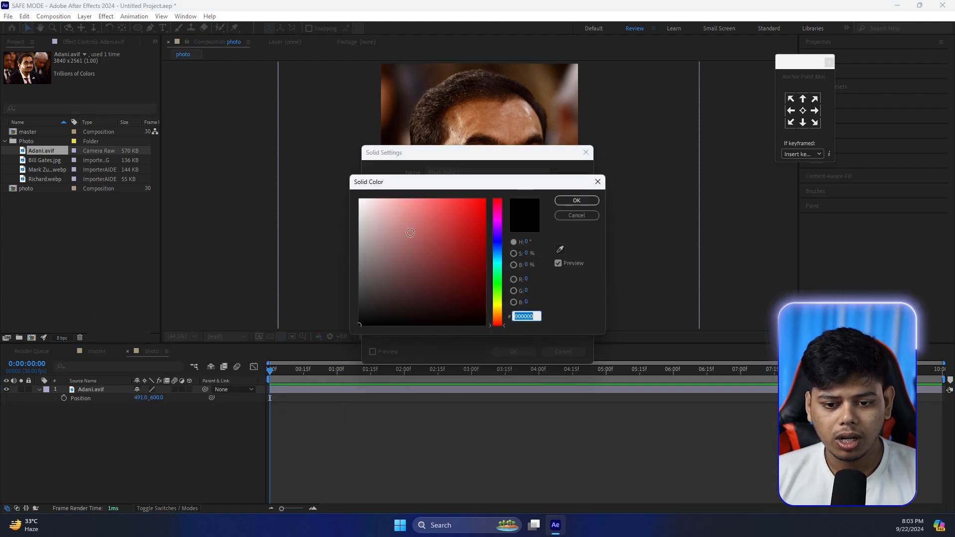
text(ffffff)
click(576, 200)
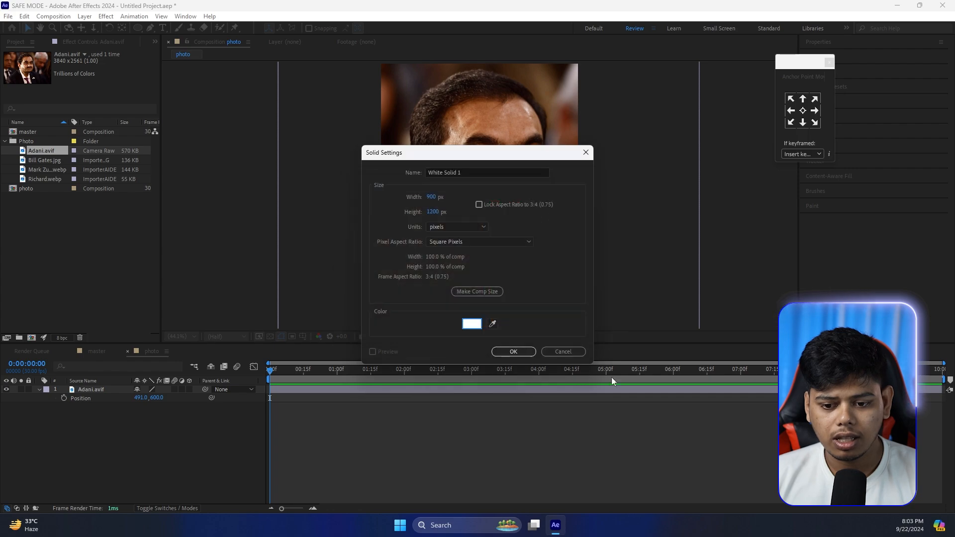
click(514, 351)
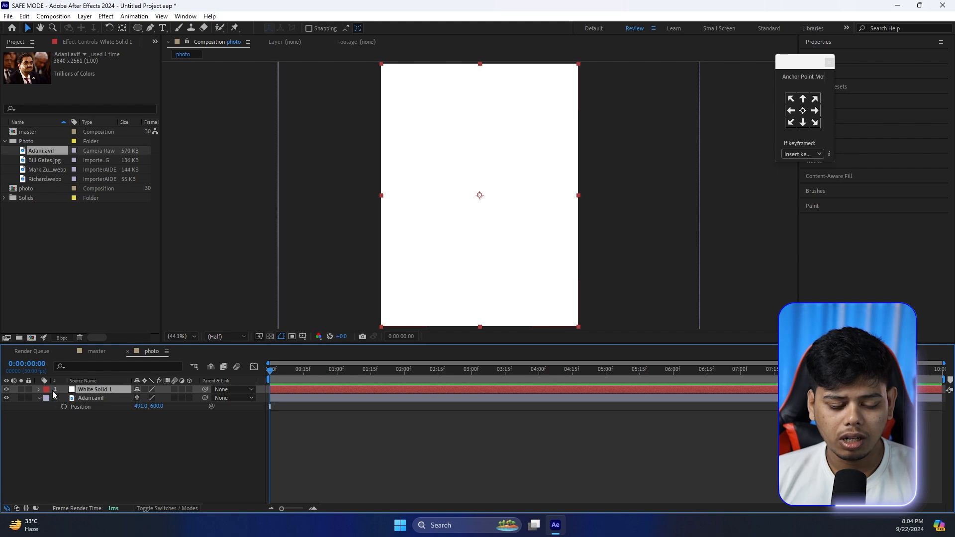
drag(101, 390, 100, 414)
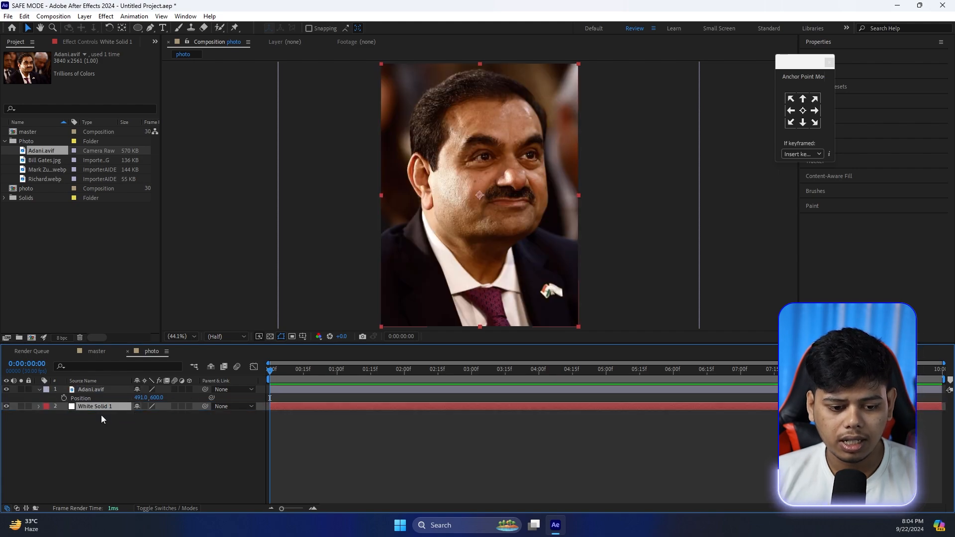
Draw a rounded rectangle mask on the Adani.avif layer, inset slightly from the frame's edges with a wider margin below
click(82, 388)
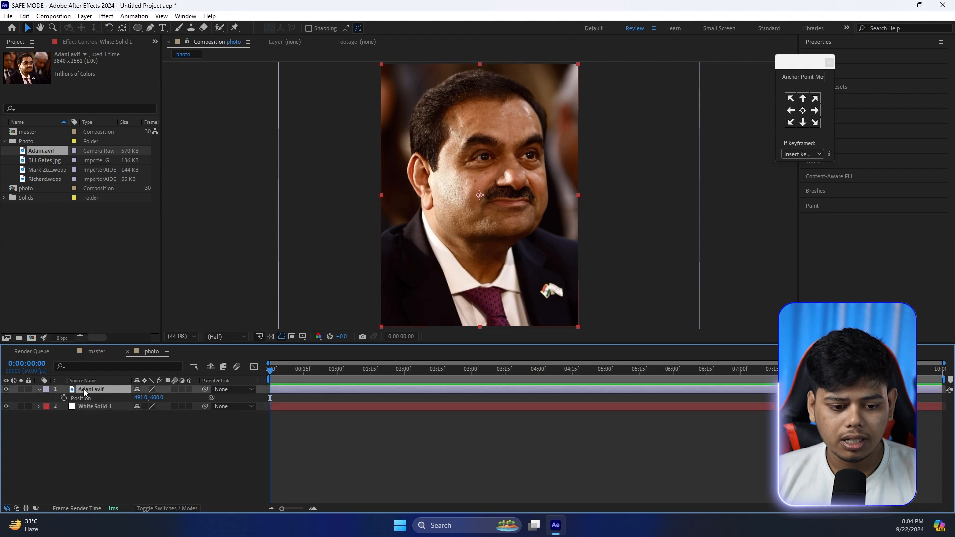
click(137, 28)
click(139, 27)
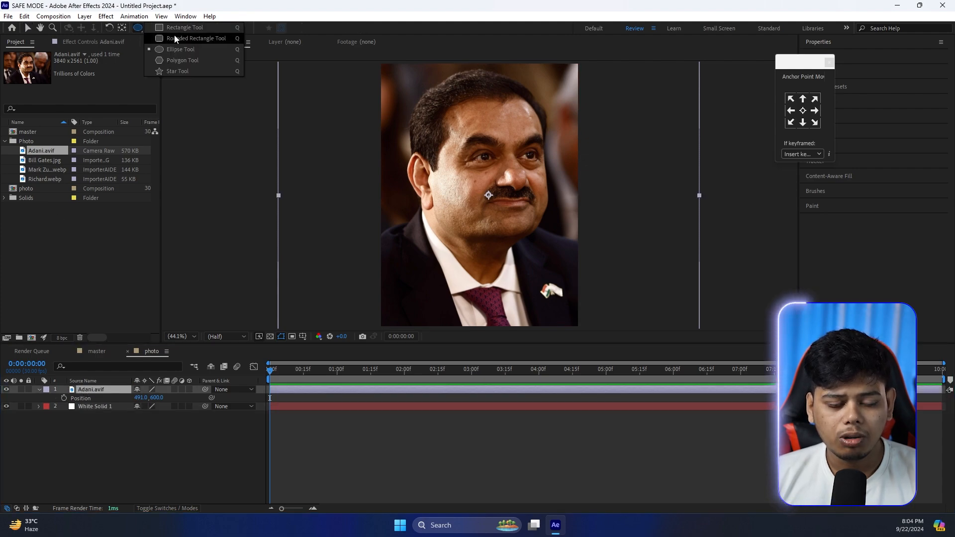
click(202, 39)
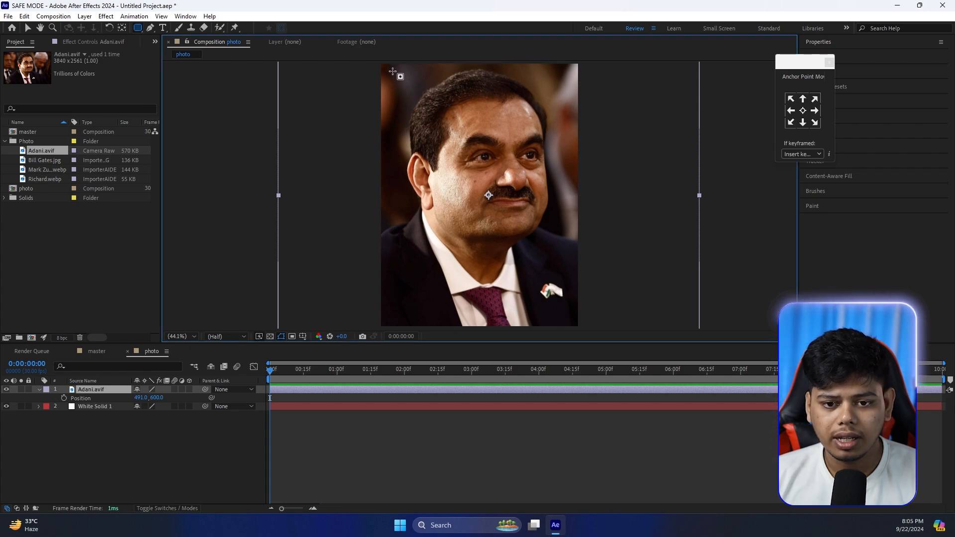
drag(393, 71, 571, 307)
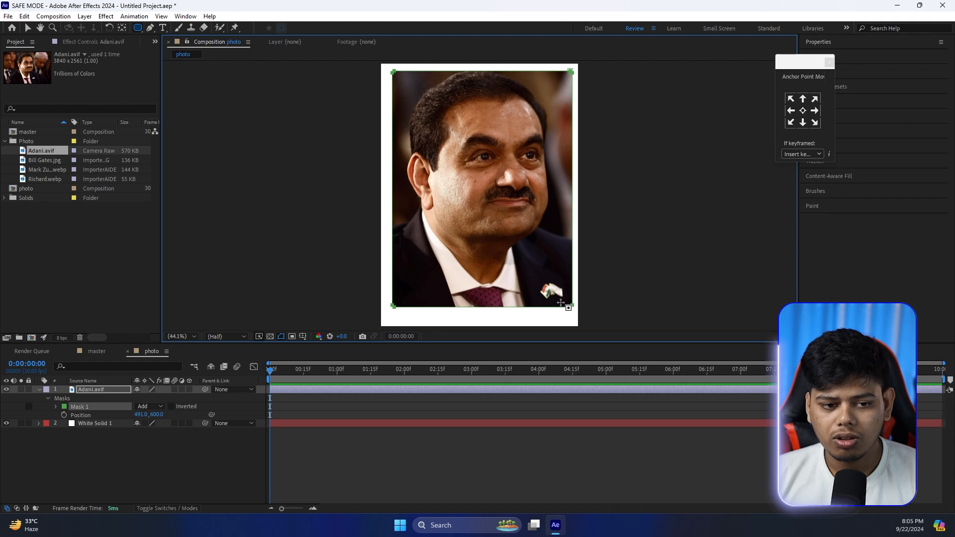
click(27, 28)
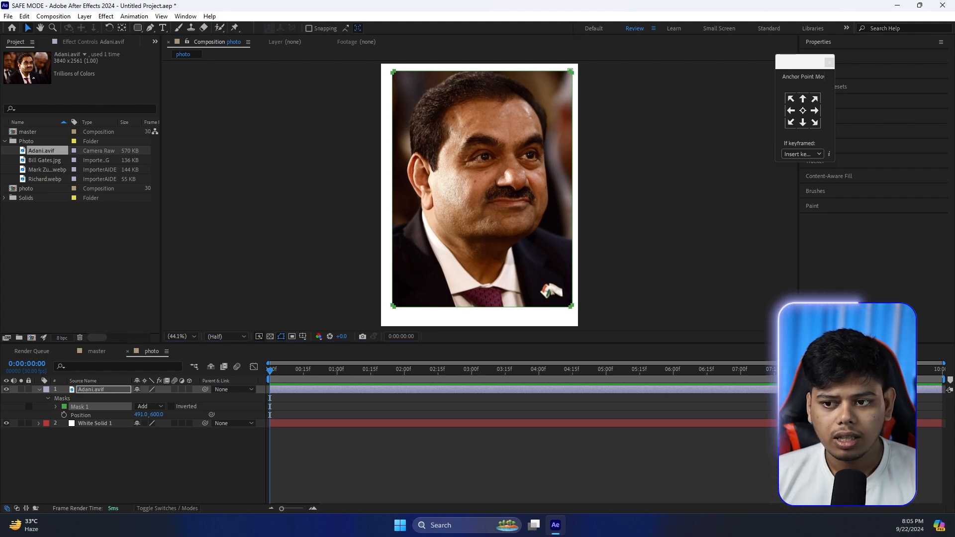
Find the Turbulent Displace effect by searching for turb and apply it to the Adani.avif layer
drag(794, 62, 742, 64)
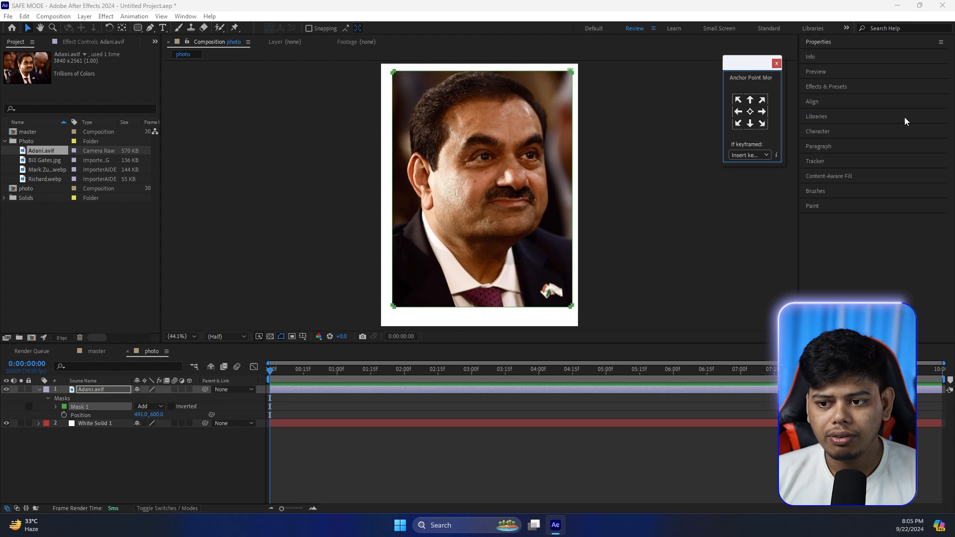
click(837, 88)
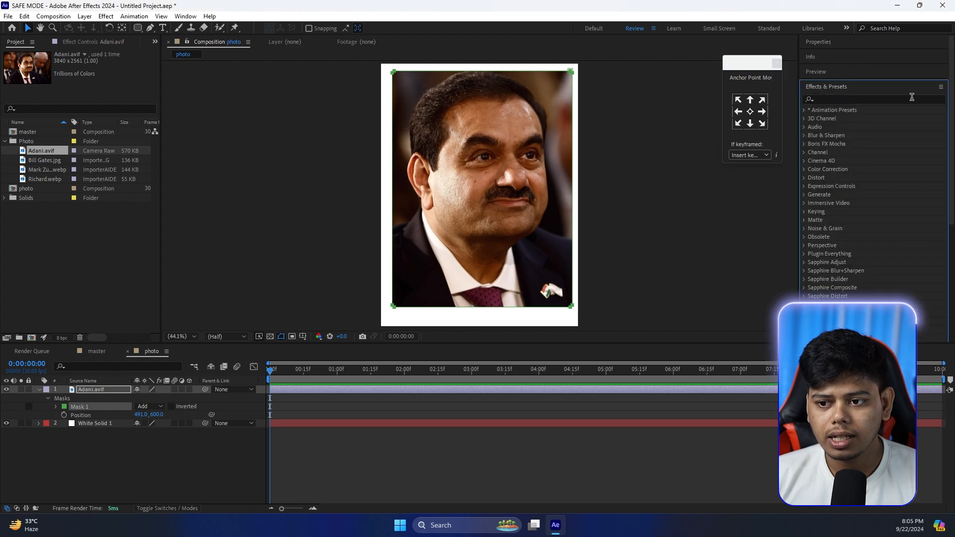
click(839, 98)
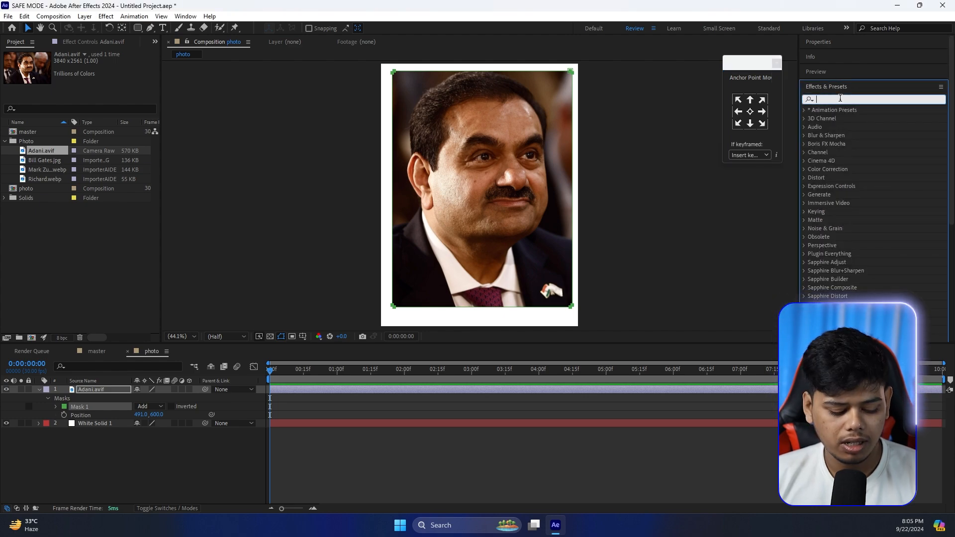
text(turb)
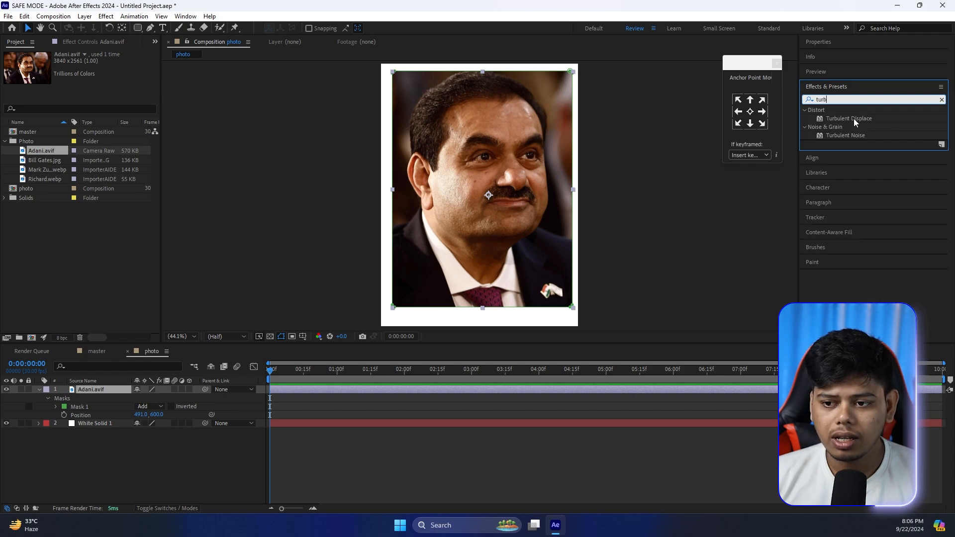
mouse_move(853, 118)
mouse_down()
mouse_move(607, 248)
mouse_move(98, 390)
mouse_up()
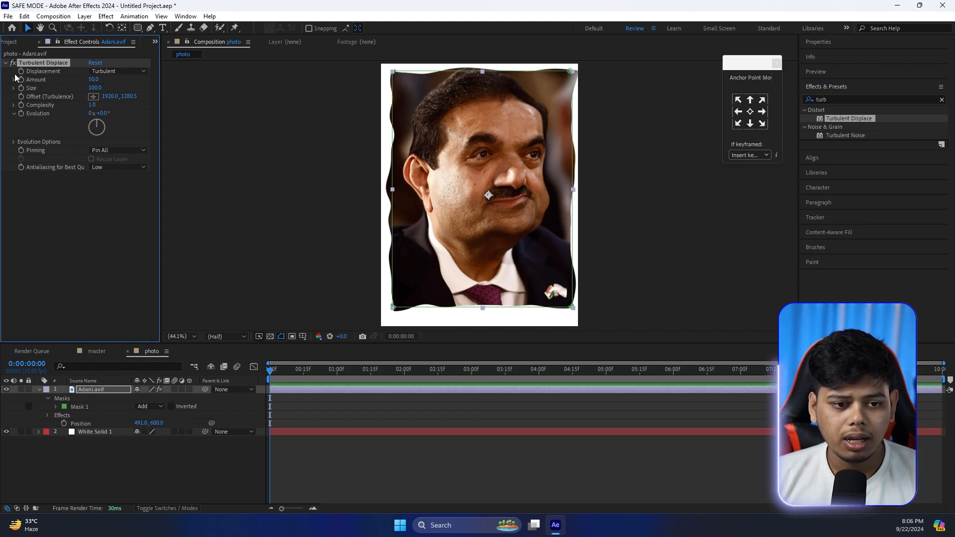
Set Turbulent Displace's Amount to 30 and Size to 2 on the Adani.avif layer, then deselect the layer
click(94, 79)
text(30)
key(Return)
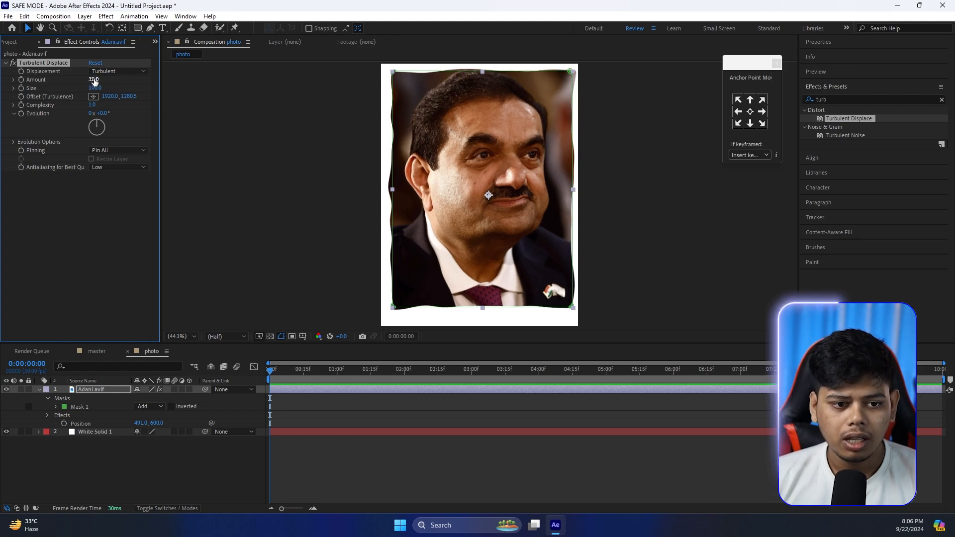
click(92, 88)
text(2)
key(Return)
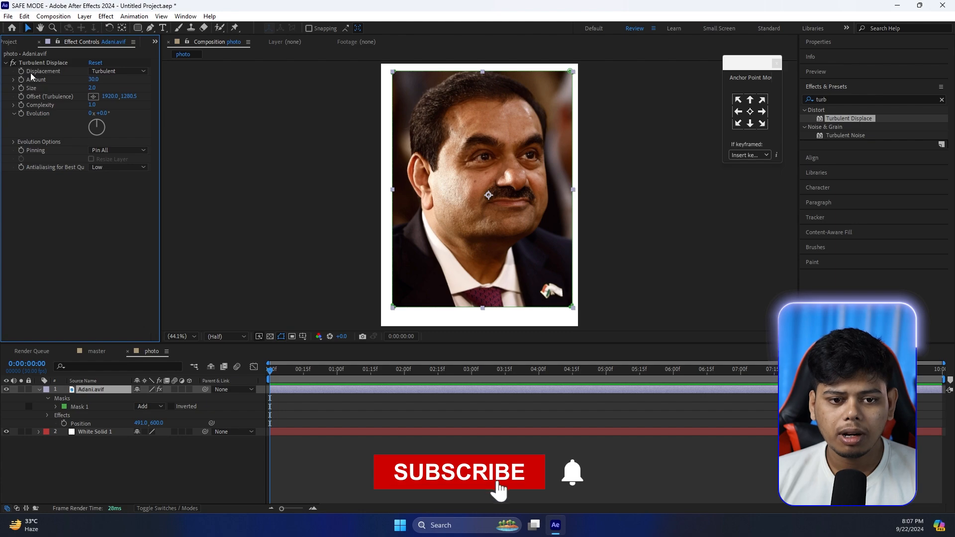
click(316, 160)
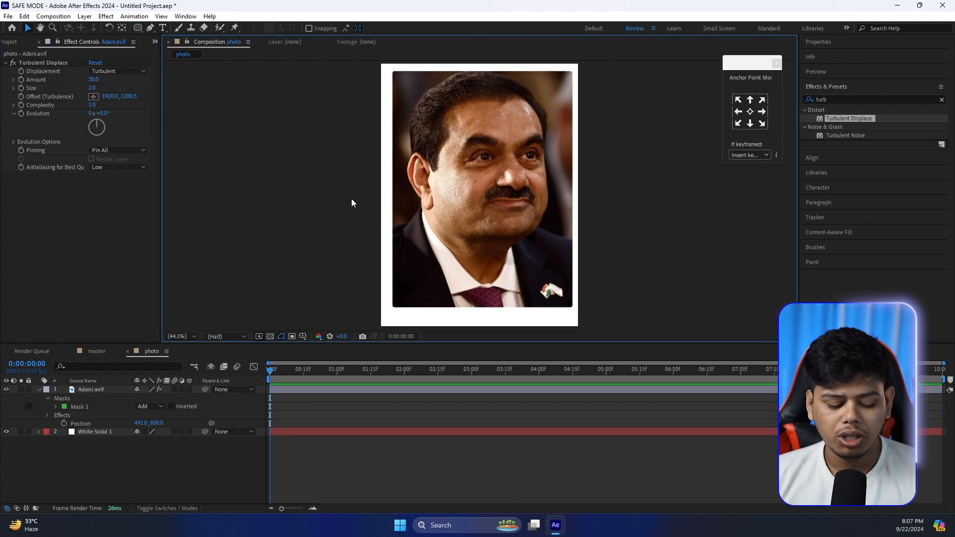
Show the rulers and place two vertical and two horizontal guides along the masked photo's edges
key(ctrl+r)
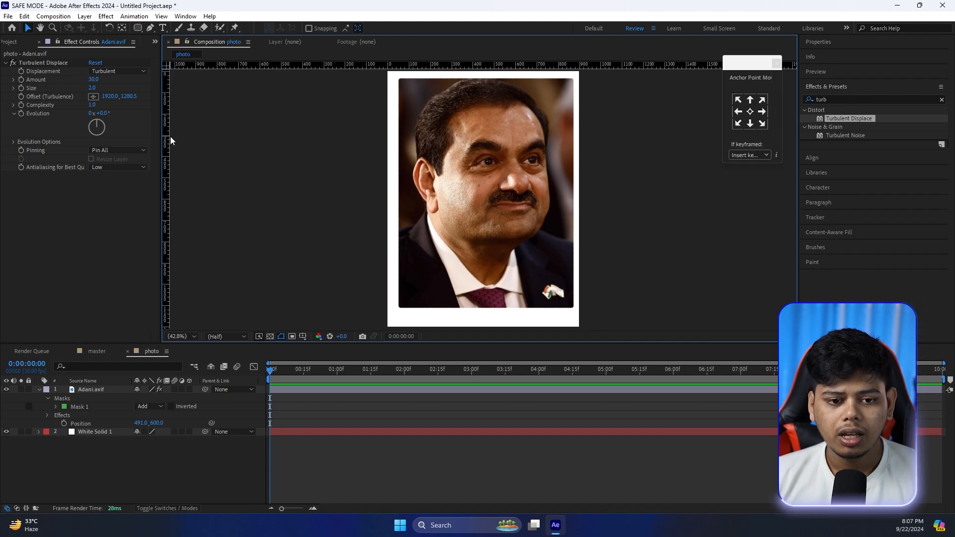
drag(168, 134, 398, 192)
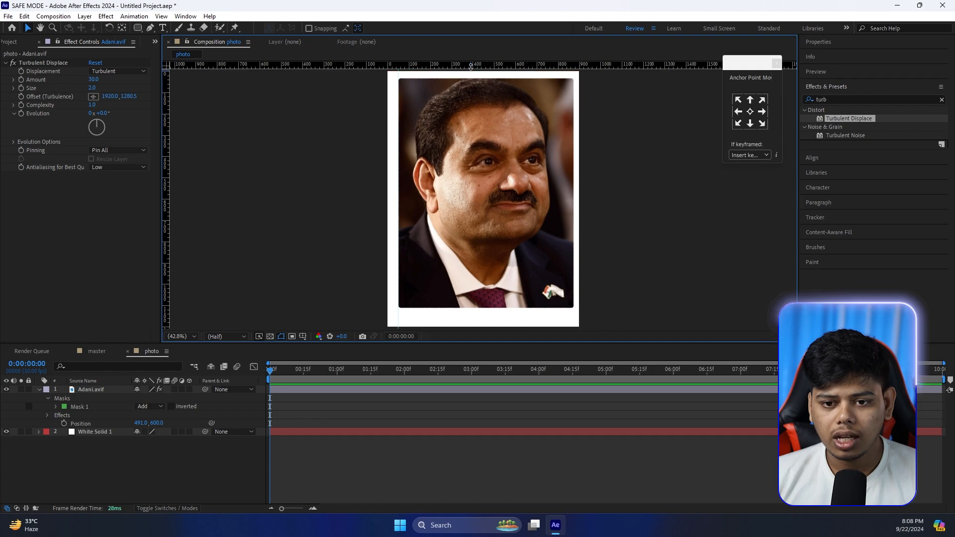
drag(471, 65, 484, 308)
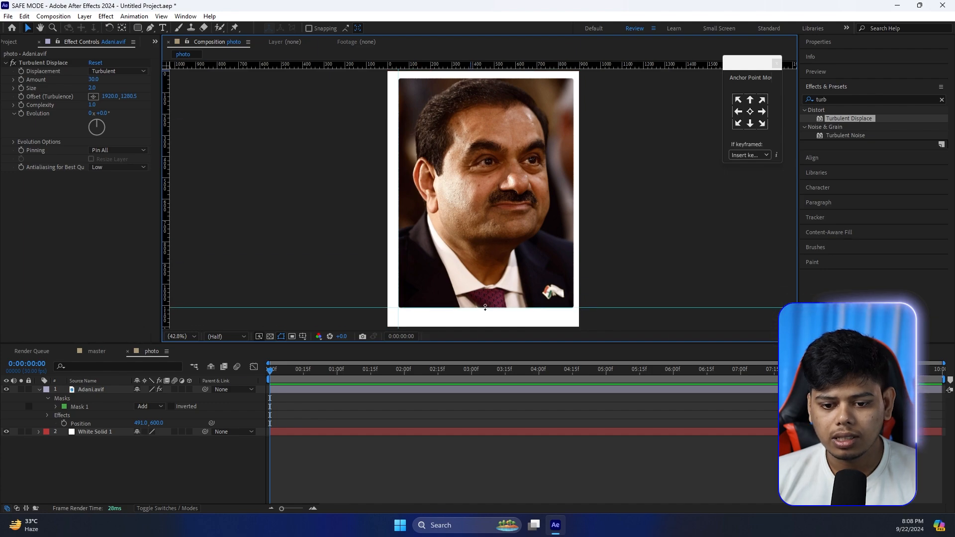
drag(169, 155, 572, 248)
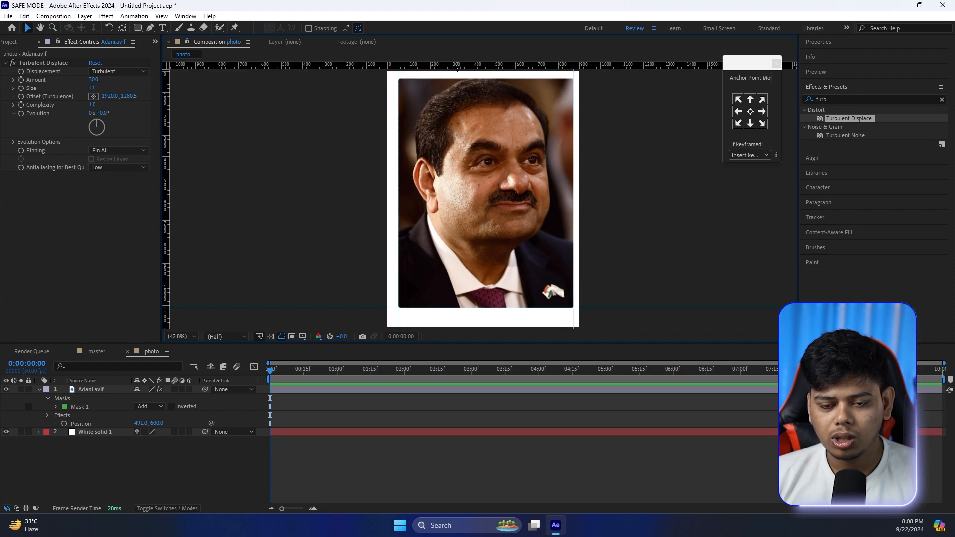
drag(457, 66, 458, 80)
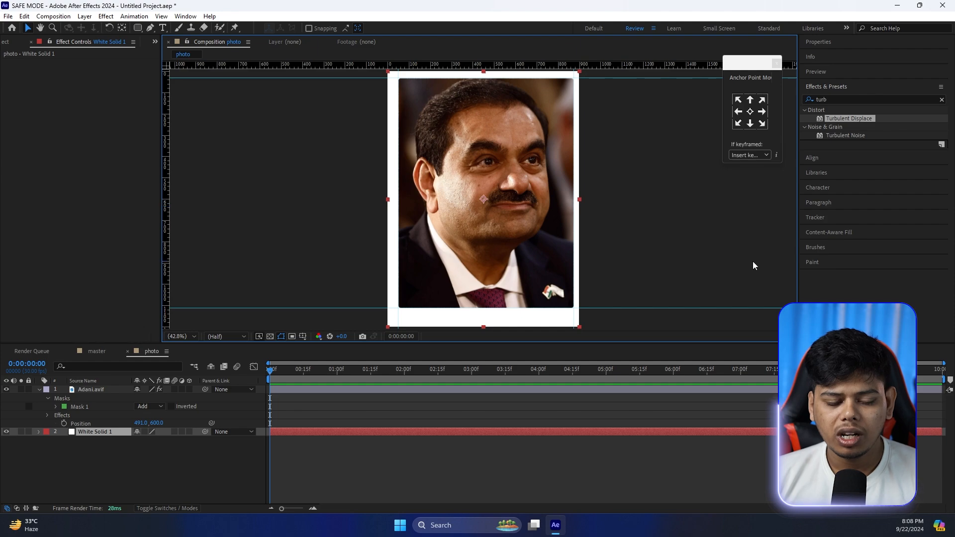
Duplicate the photo composition in the project
click(14, 44)
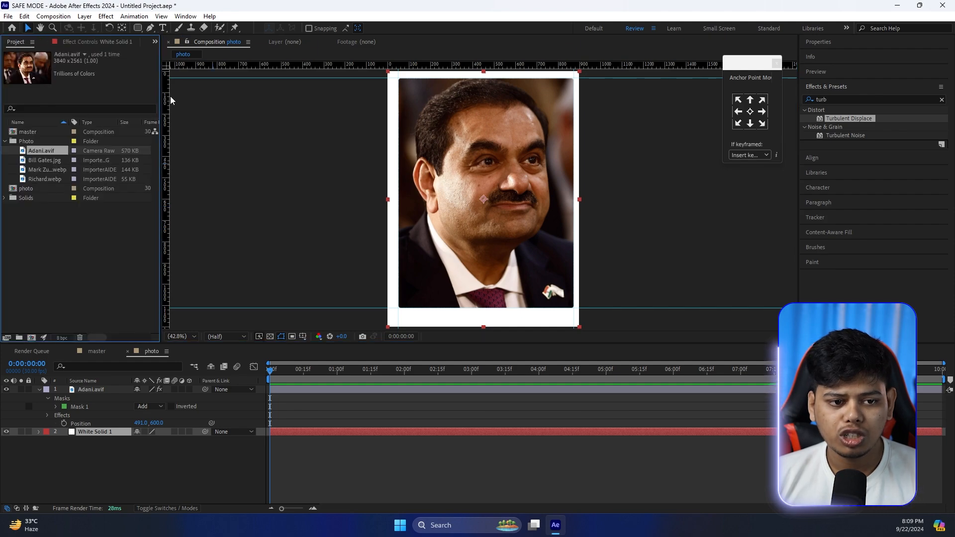
click(25, 189)
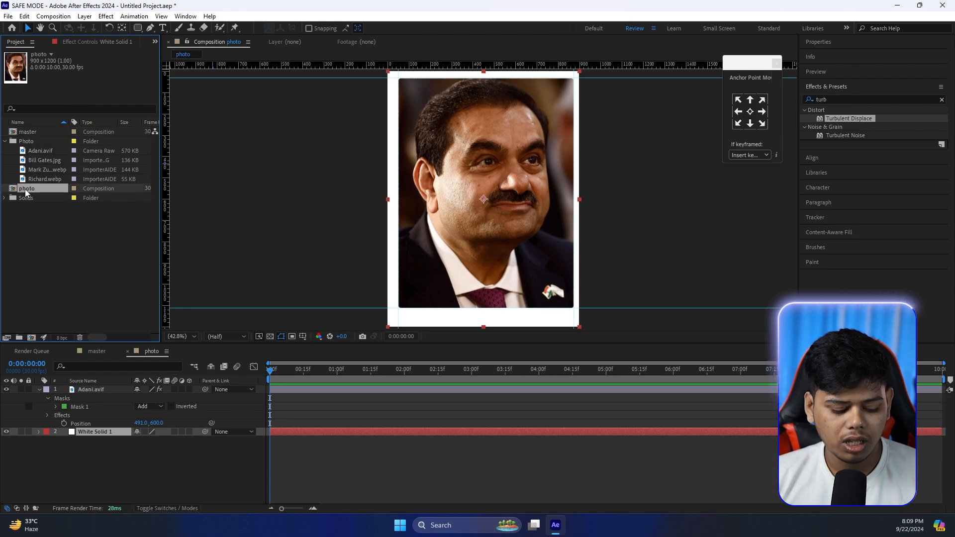
key(ctrl+d)
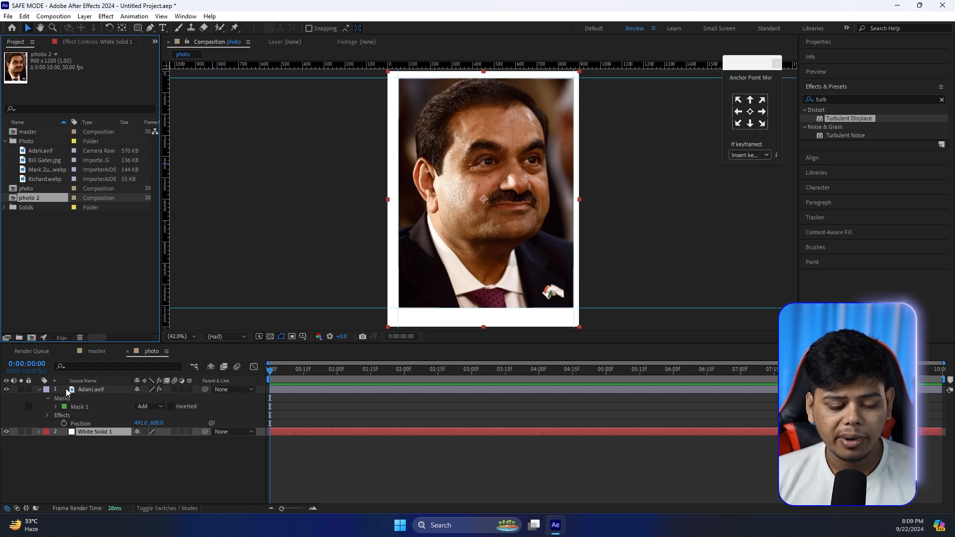
Replace the Adani.avif layer's source in the photo composition with Bill Gates.jpg
click(99, 390)
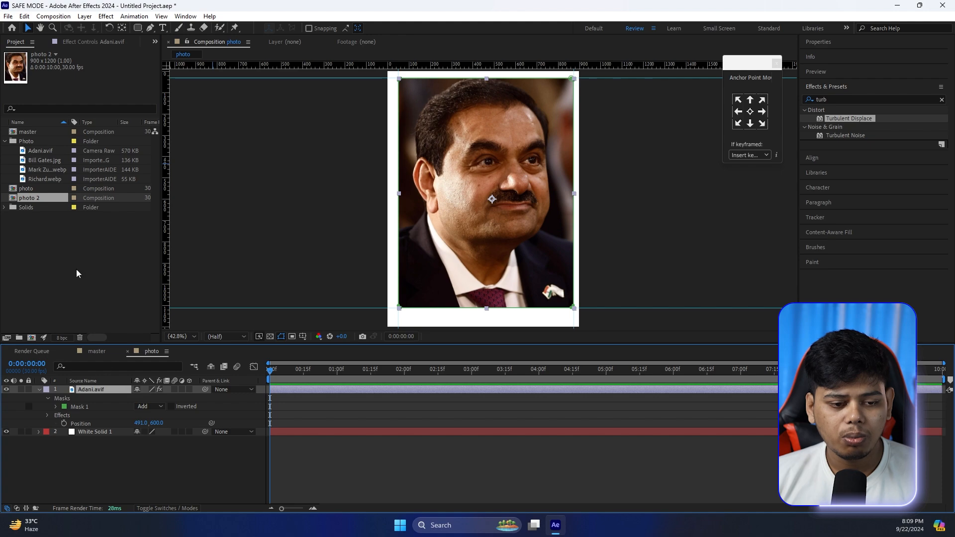
click(41, 160)
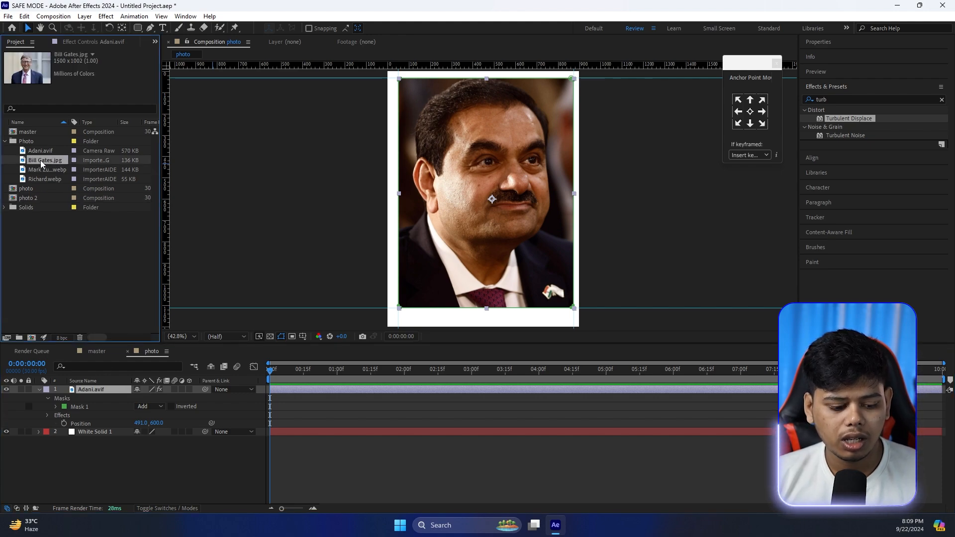
drag(41, 160, 87, 394)
drag(88, 390, 89, 390)
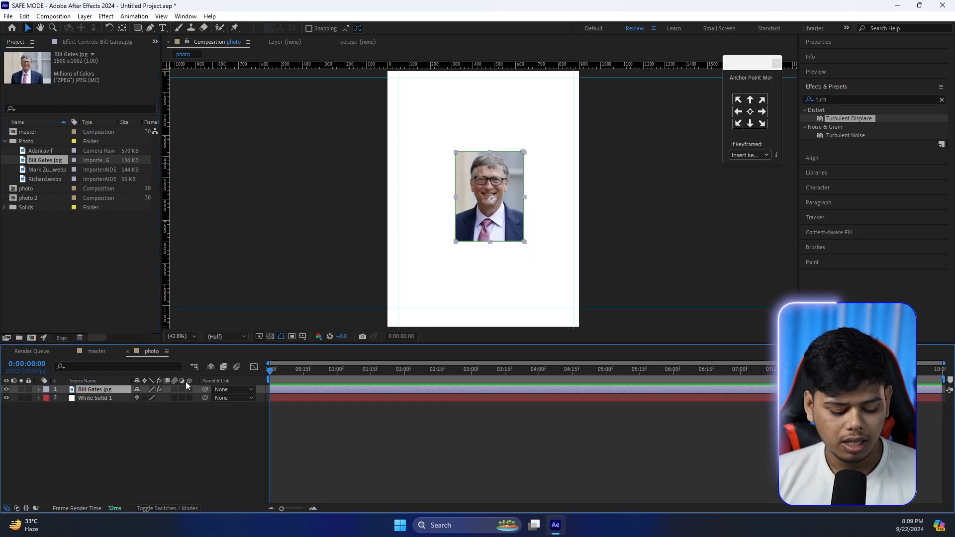
Delete Mask 1 from the Bill Gates.jpg layer
key(m)
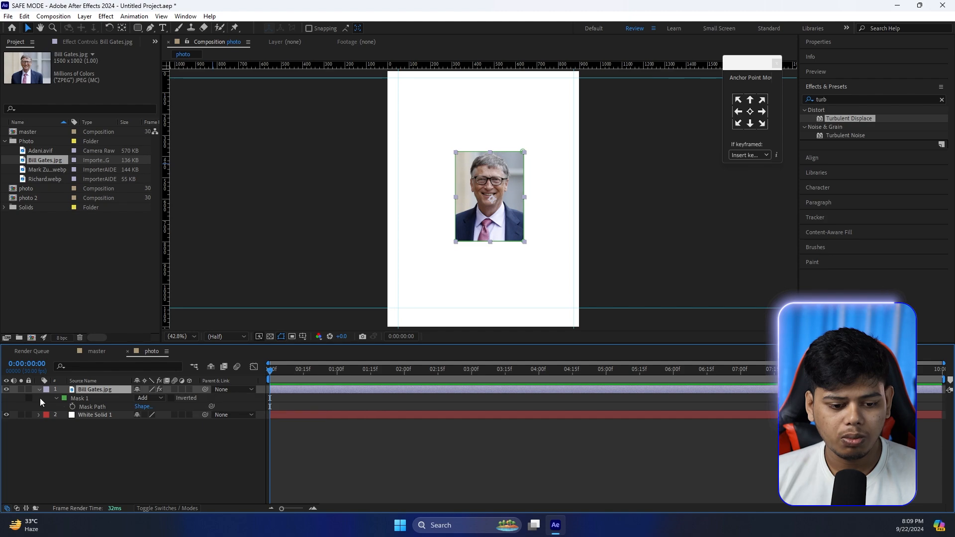
click(86, 399)
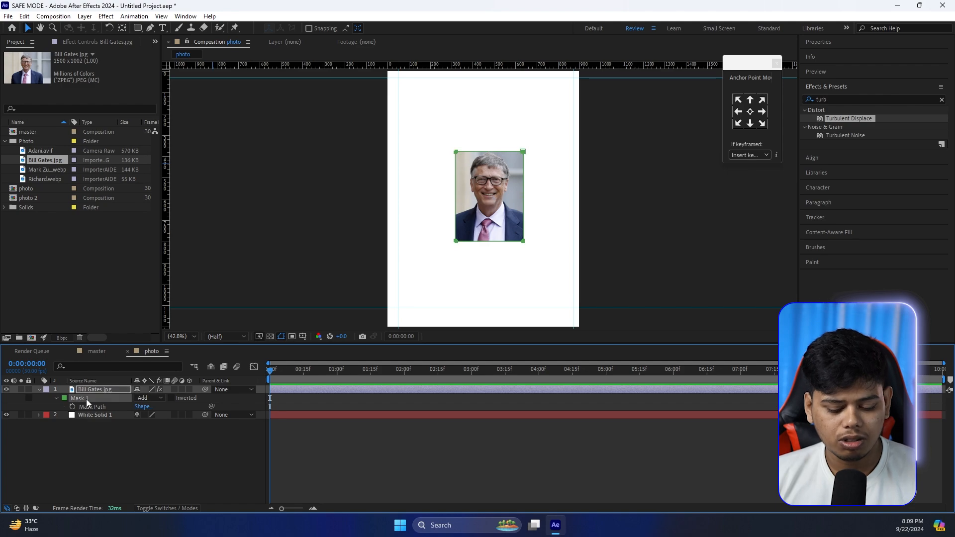
key(Delete)
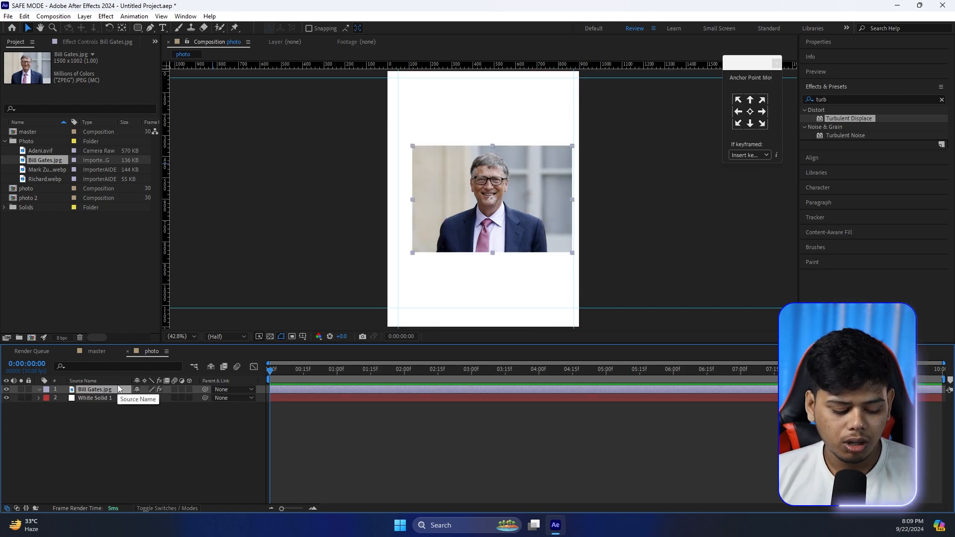
Scale the Bill Gates.jpg layer to 119% and keep the layer selected
key(s)
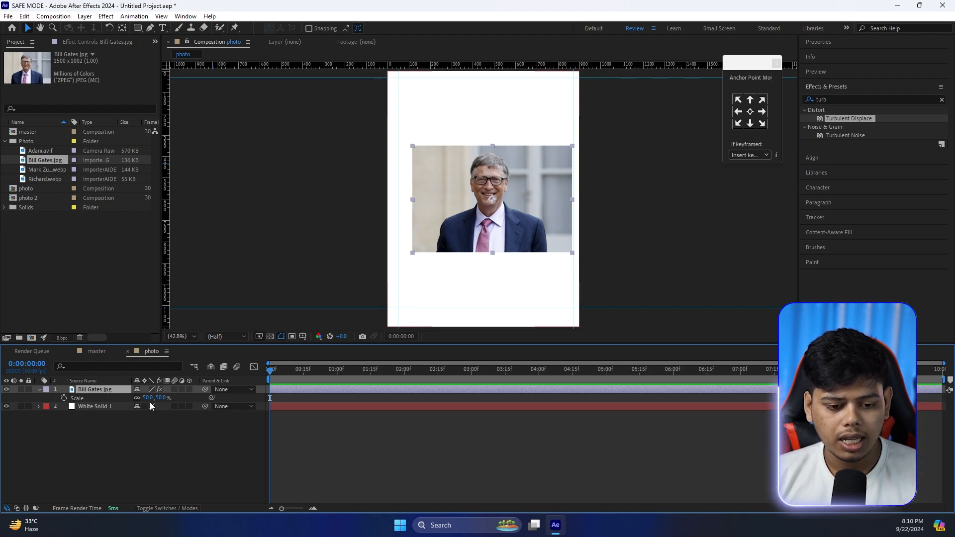
drag(148, 398, 182, 397)
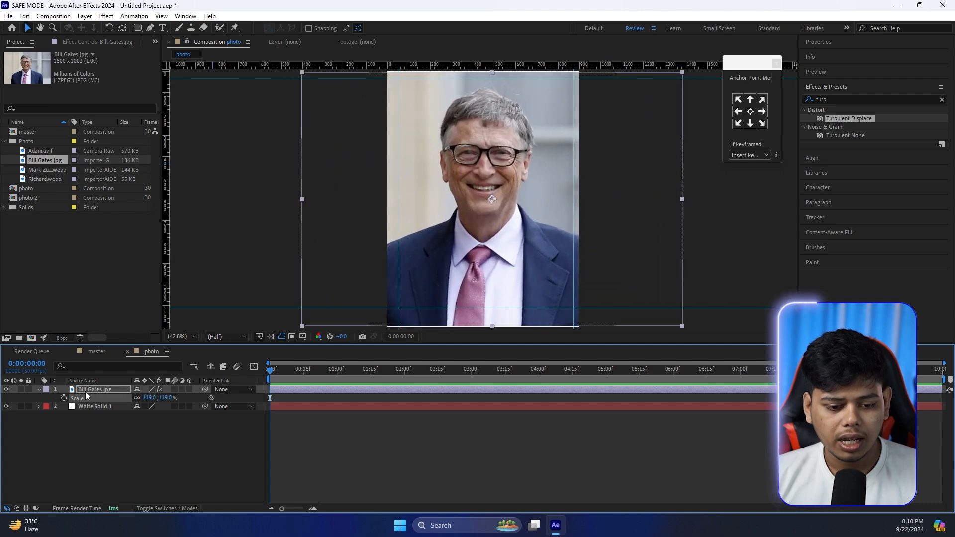
click(90, 391)
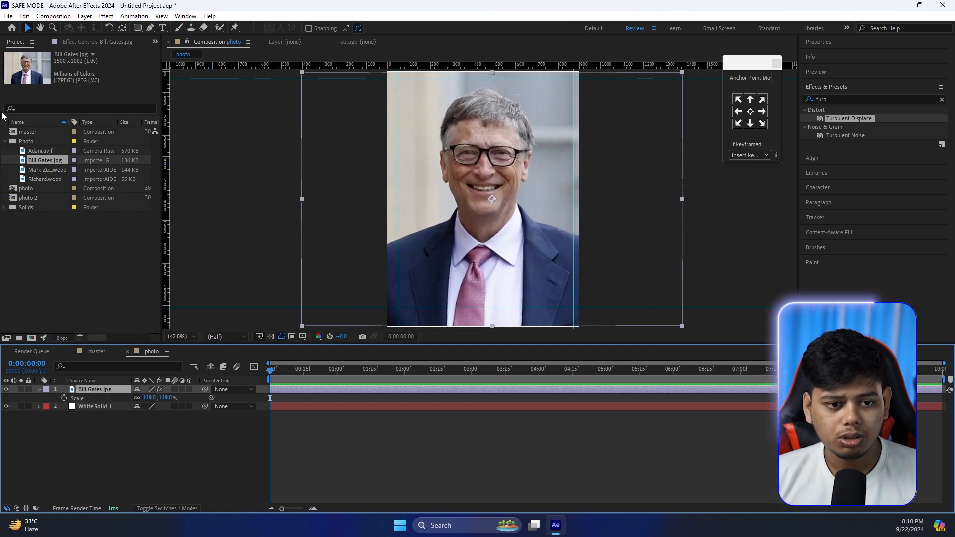
Draw a rounded rectangle mask along the guides on the Bill Gates.jpg layer, then open its effect settings
click(138, 28)
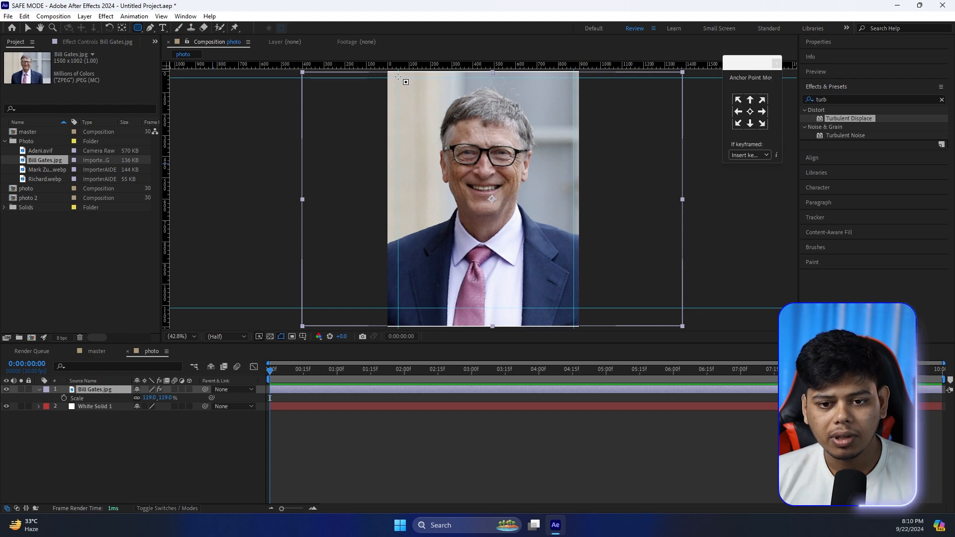
drag(398, 78, 574, 308)
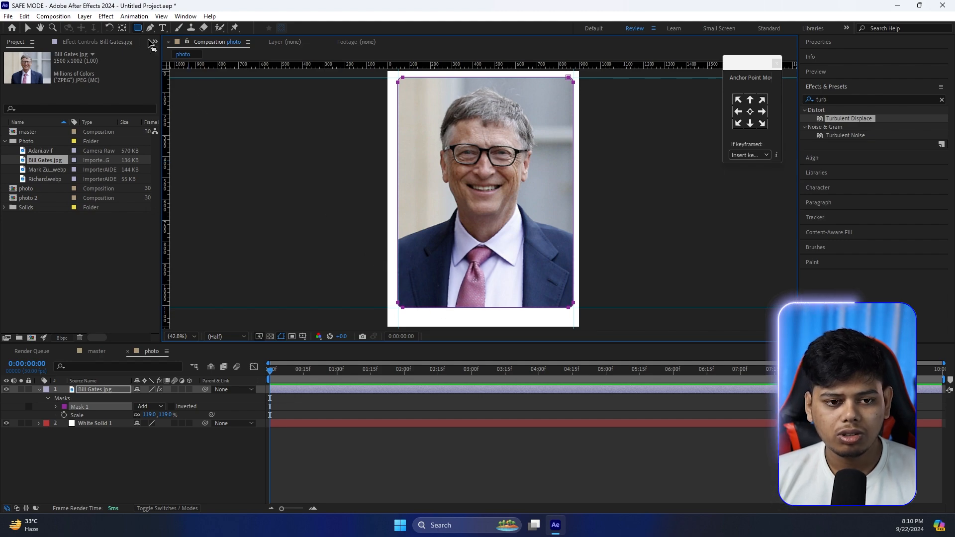
click(110, 41)
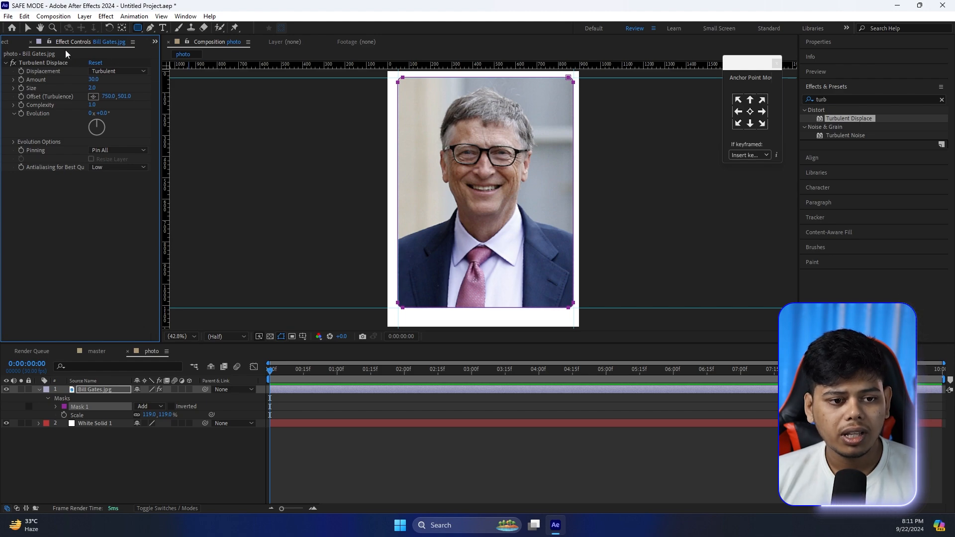
Duplicate the photo composition containing the masked Bill Gates.jpg layer
click(6, 43)
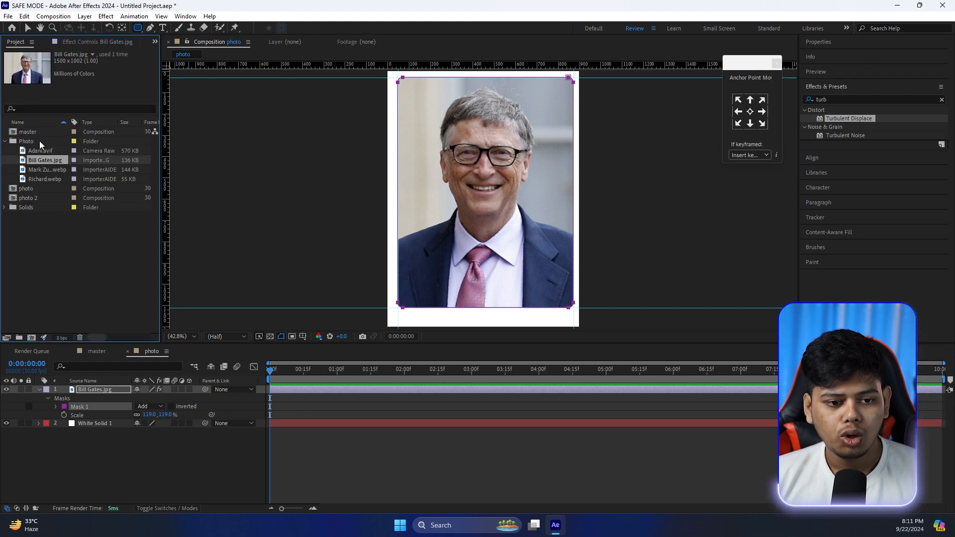
click(28, 189)
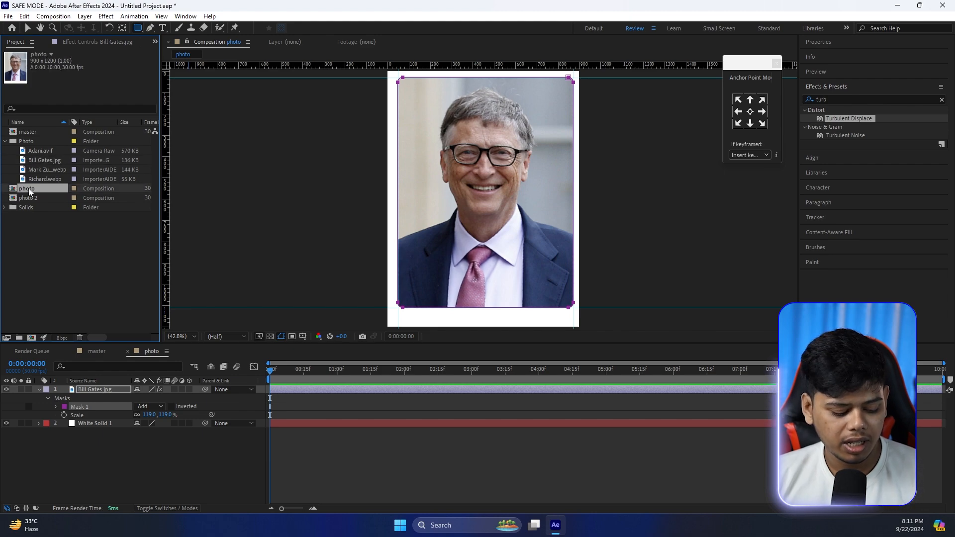
key(ctrl+d)
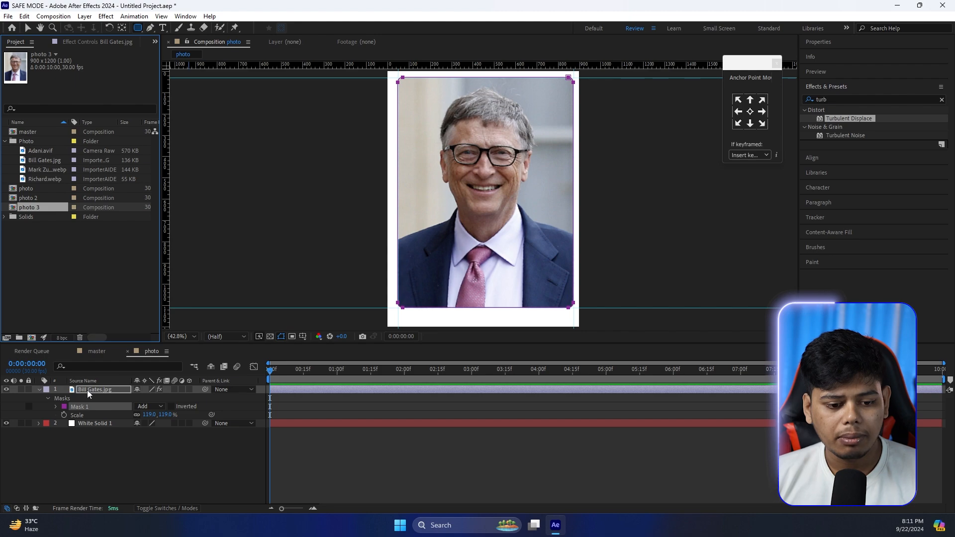
Replace the Bill Gates.jpg layer's source in the photo composition with Mark Zuckerberg.webp
key(Return)
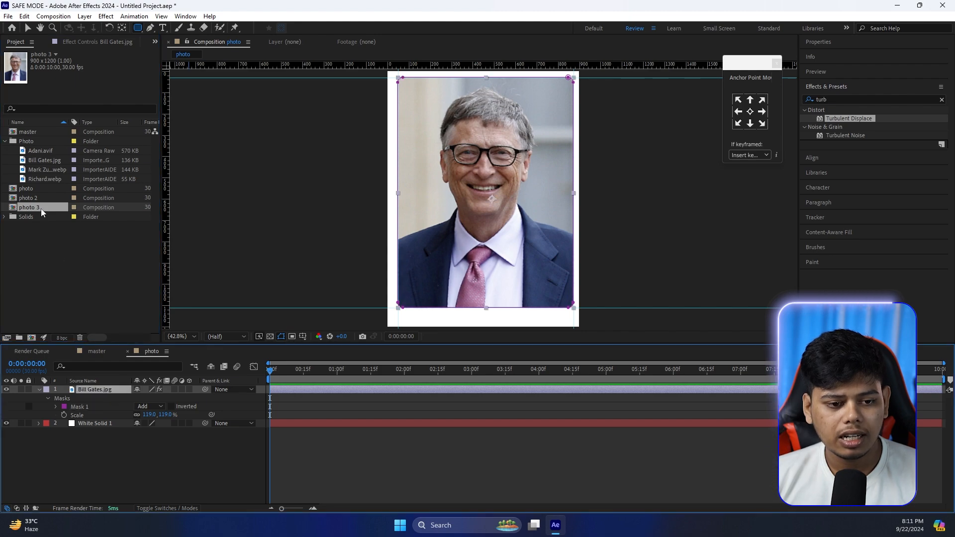
click(43, 160)
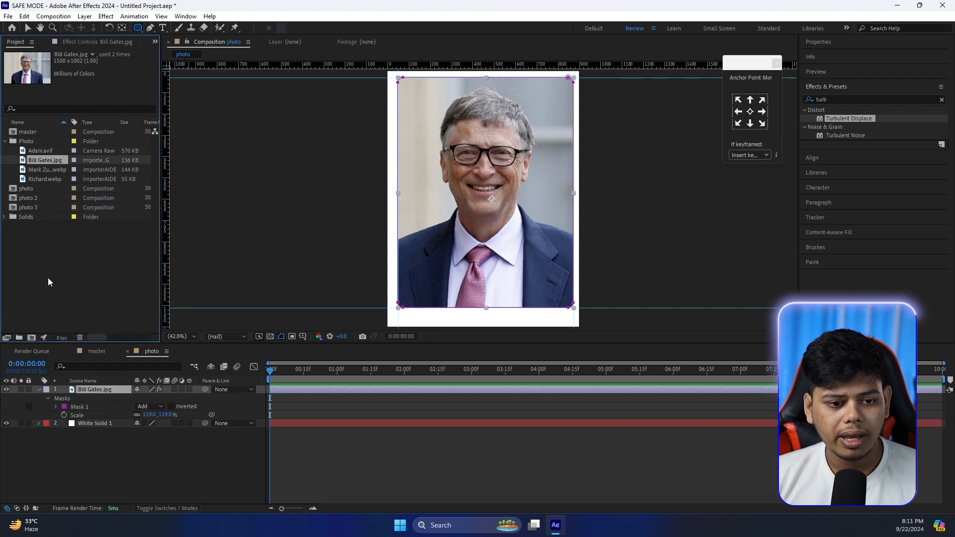
click(41, 169)
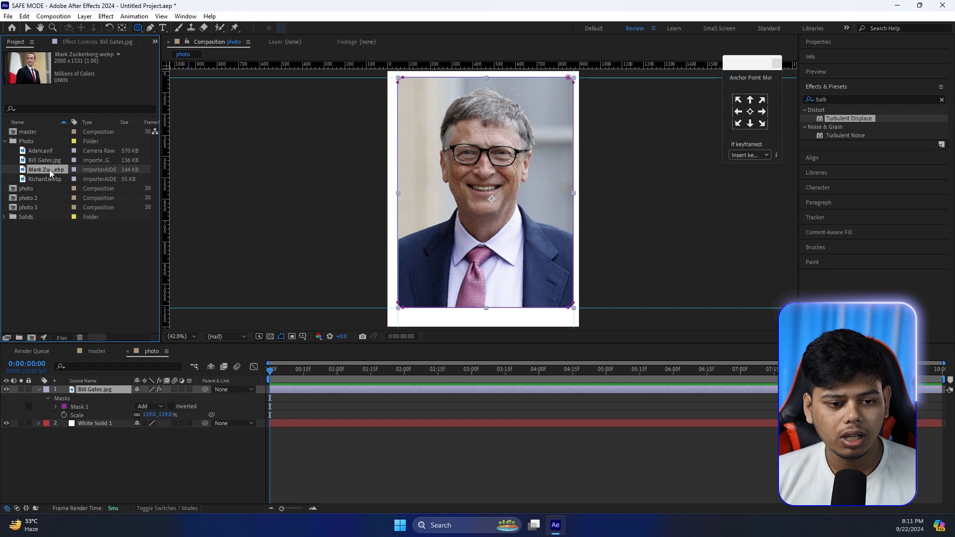
drag(50, 170, 83, 310)
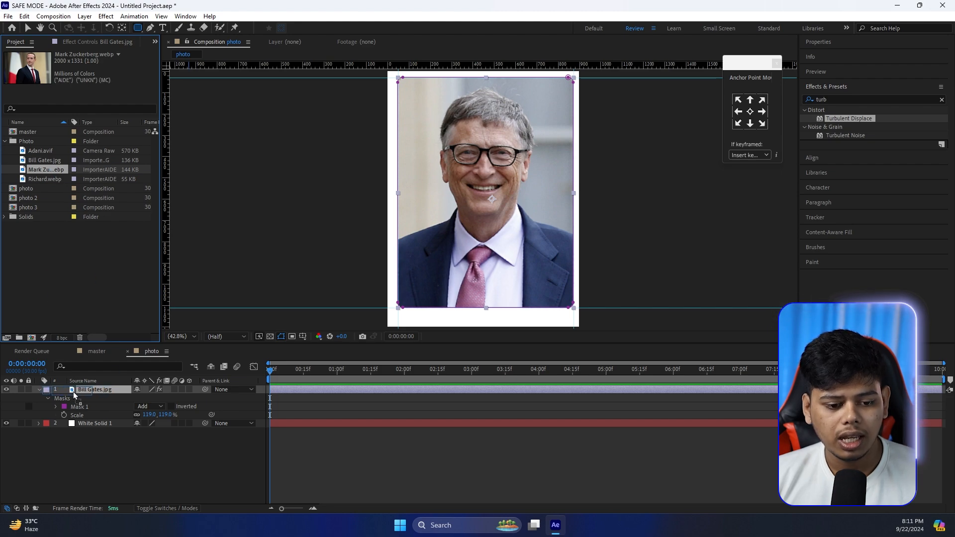
drag(73, 392, 86, 389)
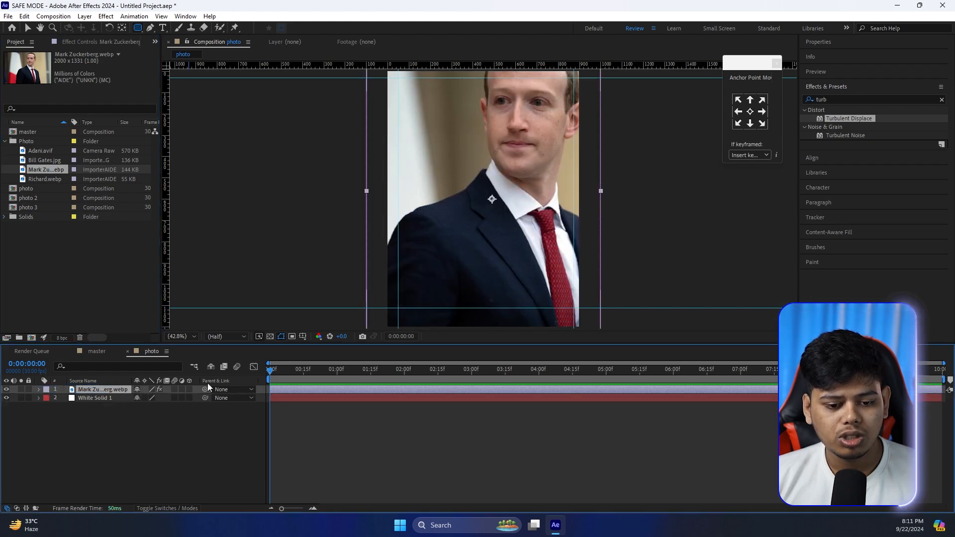
Delete Mask 1 from the Mark Zuckerberg.webp layer
key(m)
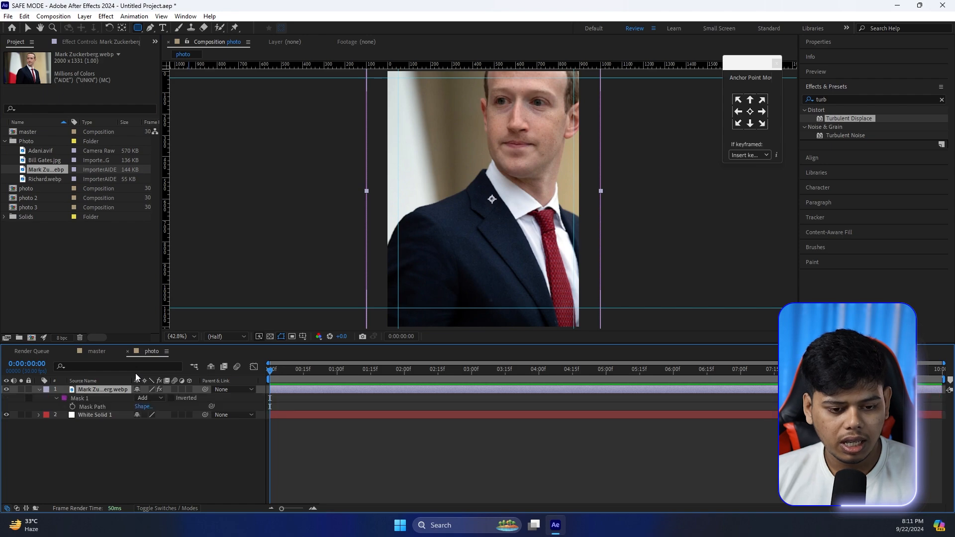
click(82, 395)
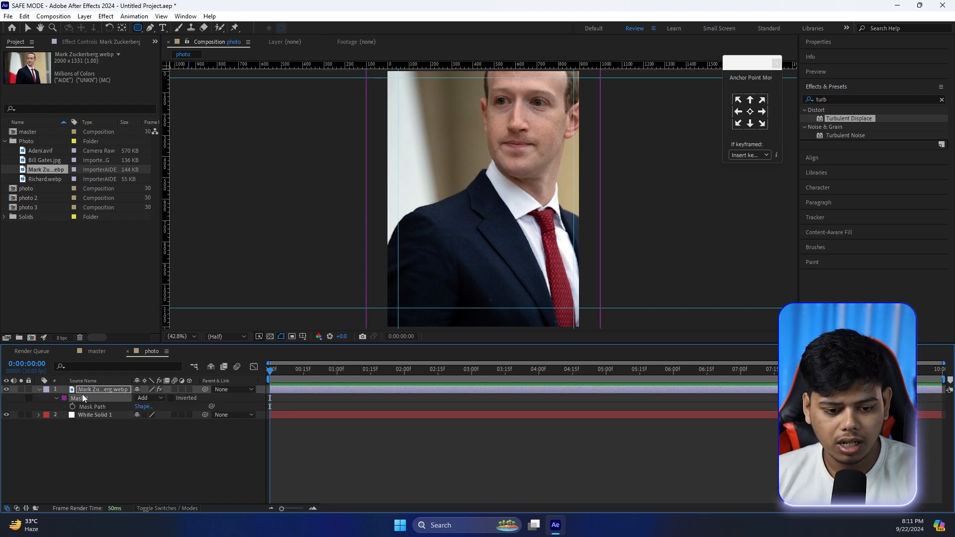
key(Delete)
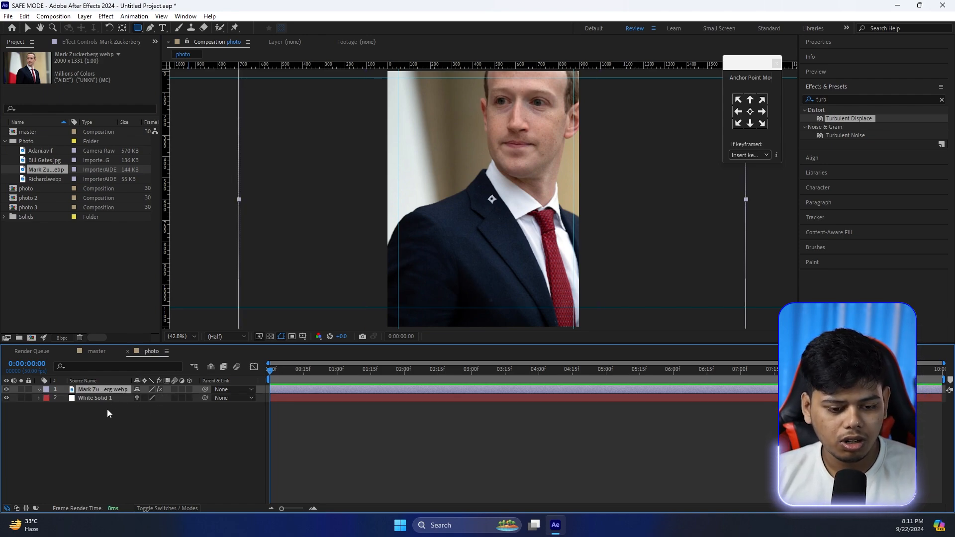
Scale the Mark Zuckerberg.webp layer to 88% and set its horizontal position to 349
key(s)
drag(148, 397, 130, 398)
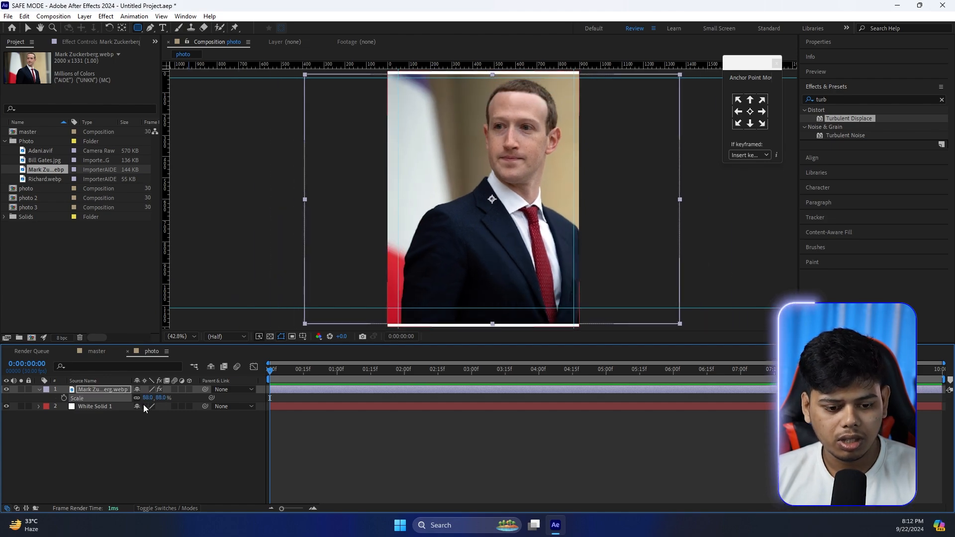
key(p)
drag(141, 400, 112, 401)
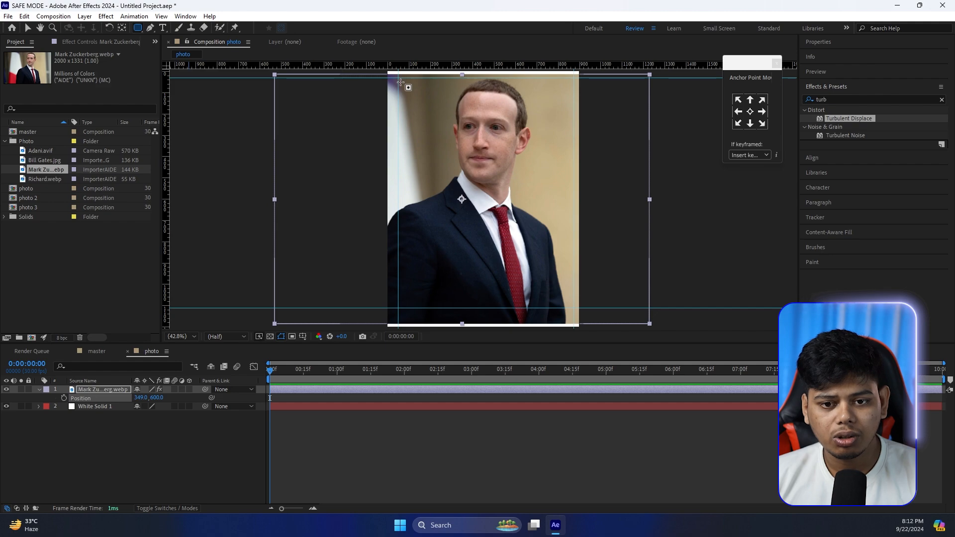
Draw a rounded rectangle mask along the guides on the Mark Zuckerberg.webp layer, then deselect the layer
drag(399, 78, 574, 308)
click(457, 422)
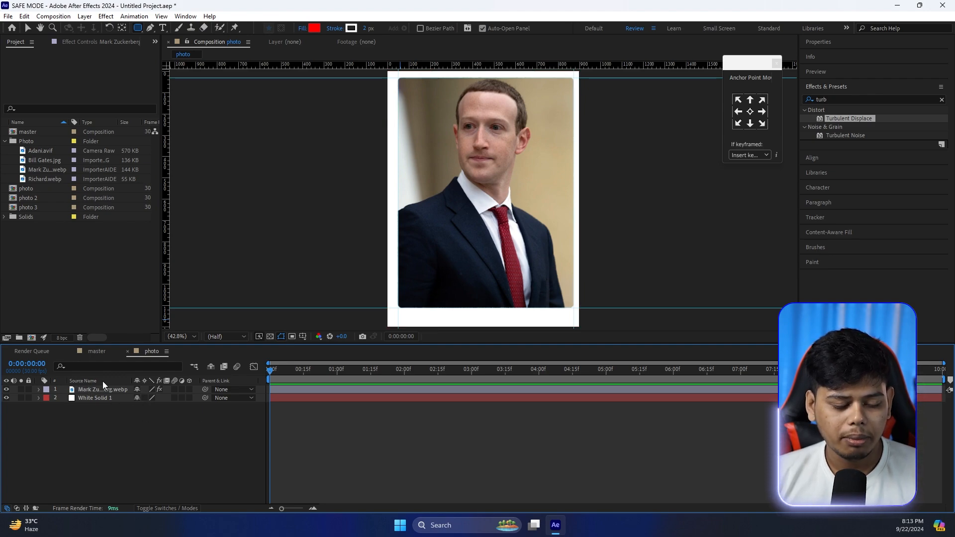
Duplicate the photo composition and replace the portrait layer's source in photo with Richard.webp, scaled to 131%
click(36, 188)
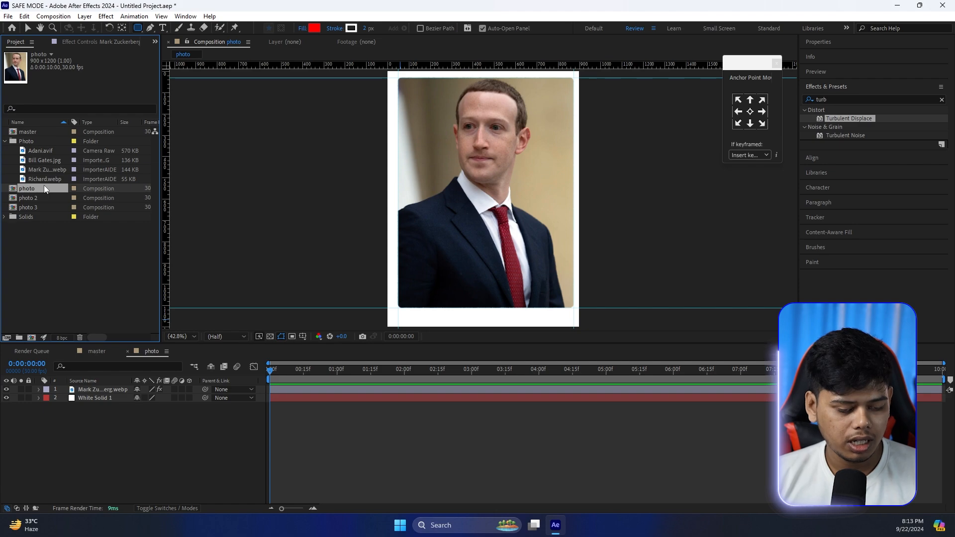
key(ctrl+d)
mouse_move(46, 180)
mouse_down()
mouse_move(59, 402)
mouse_move(87, 384)
mouse_move(194, 418)
mouse_up()
key(s)
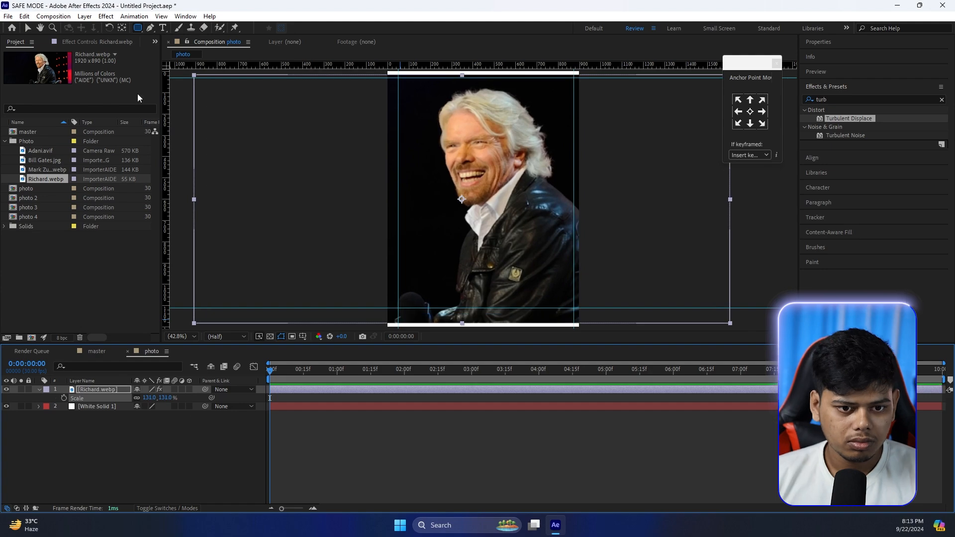
Draw a rounded rectangle mask along the guides on the Richard.webp layer, then deselect the layer
mouse_move(398, 78)
mouse_down()
mouse_move(456, 134)
mouse_move(574, 308)
mouse_up()
key(v)
click(134, 442)
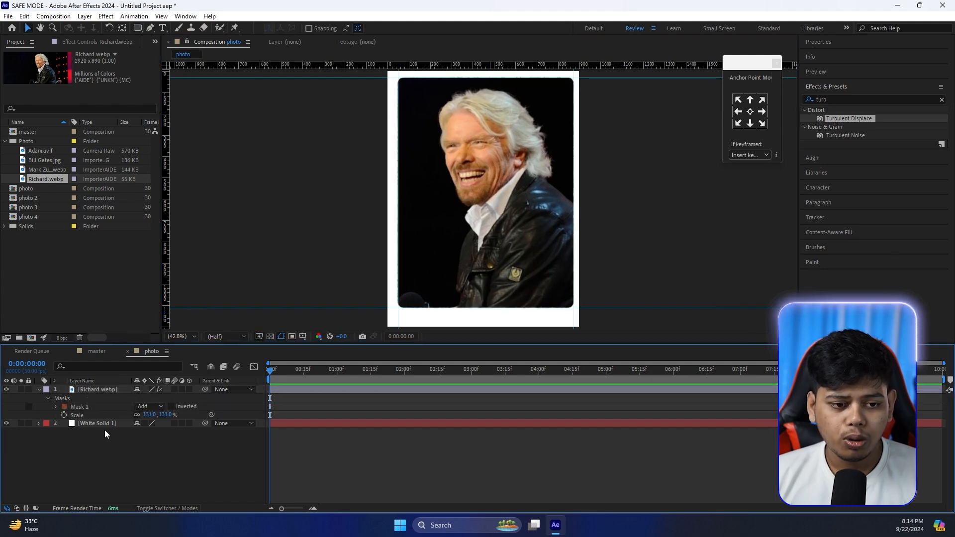
Add photo, photo 2, photo 3 and photo 4 to the master composition and make all four 3D layers
double_click(31, 130)
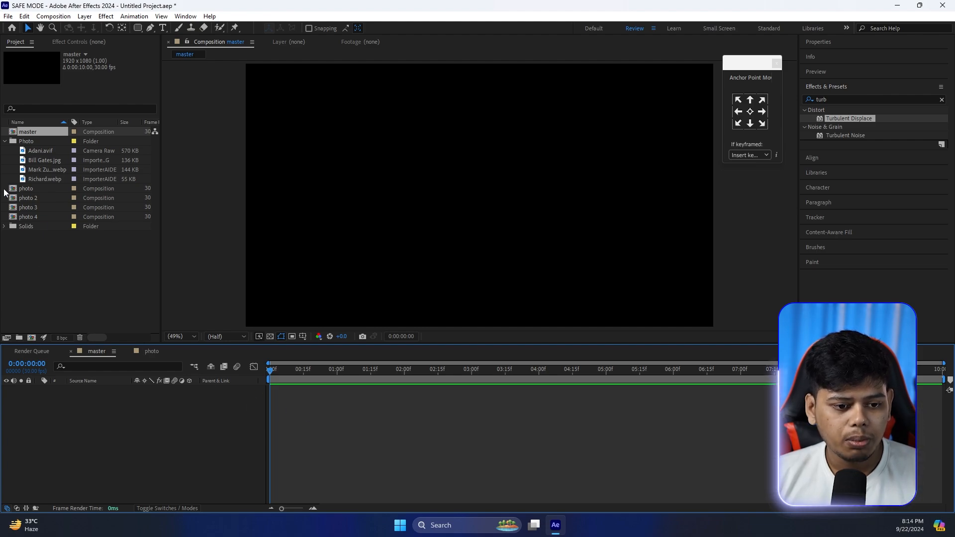
drag(4, 190, 114, 433)
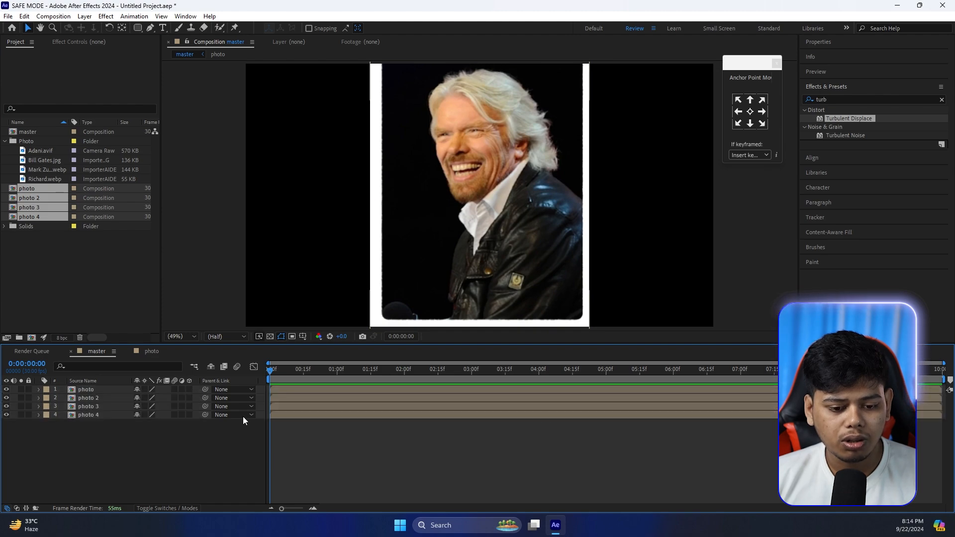
click(189, 390)
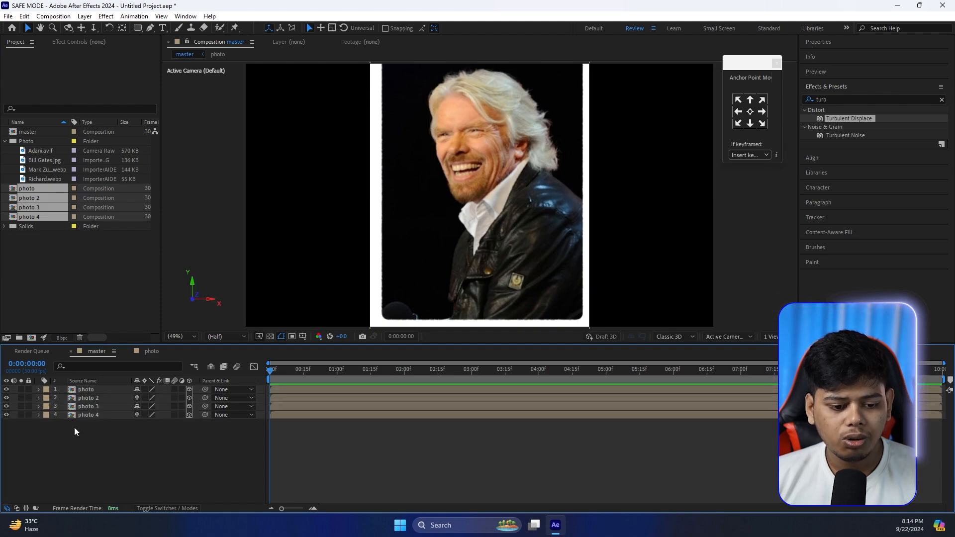
Add a two-node camera with the 35mm preset to the master composition
right_click(113, 449)
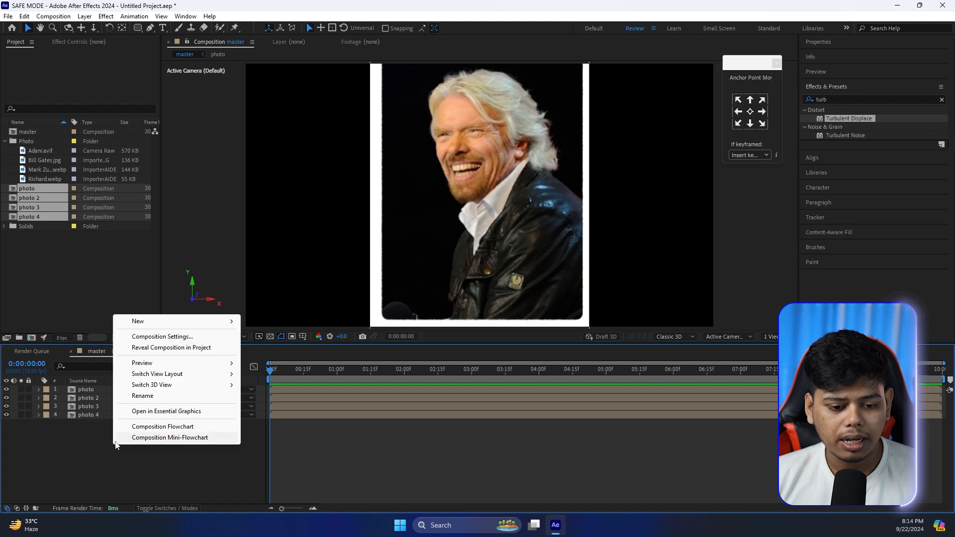
mouse_move(146, 326)
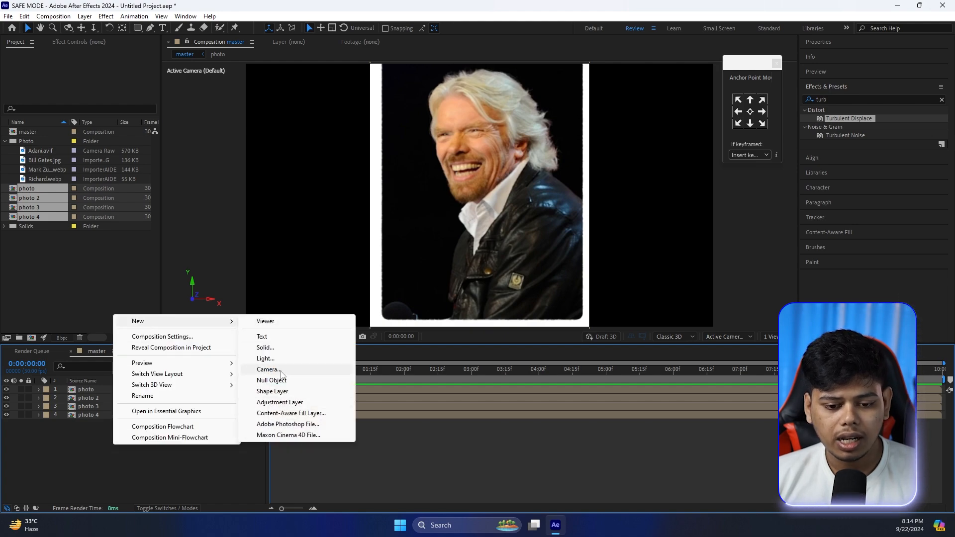
click(268, 370)
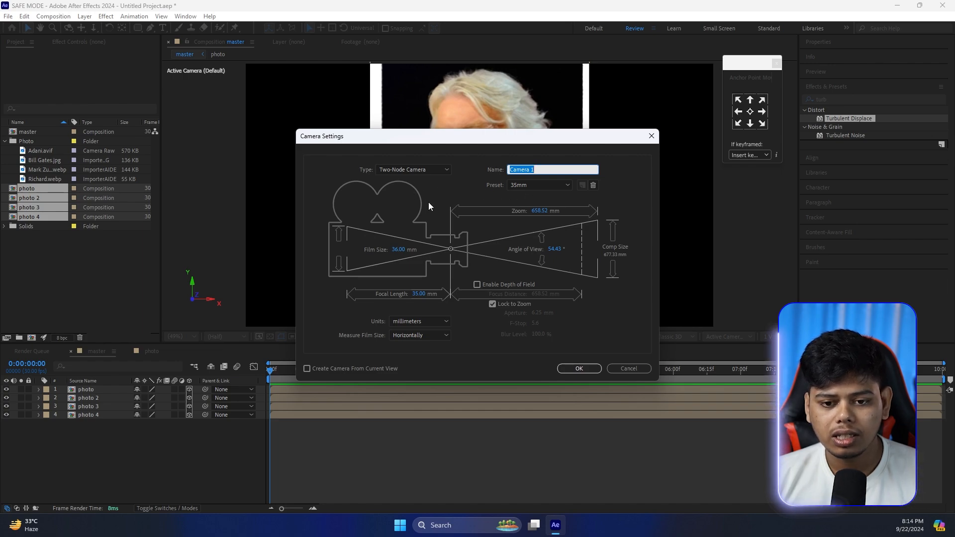
click(581, 369)
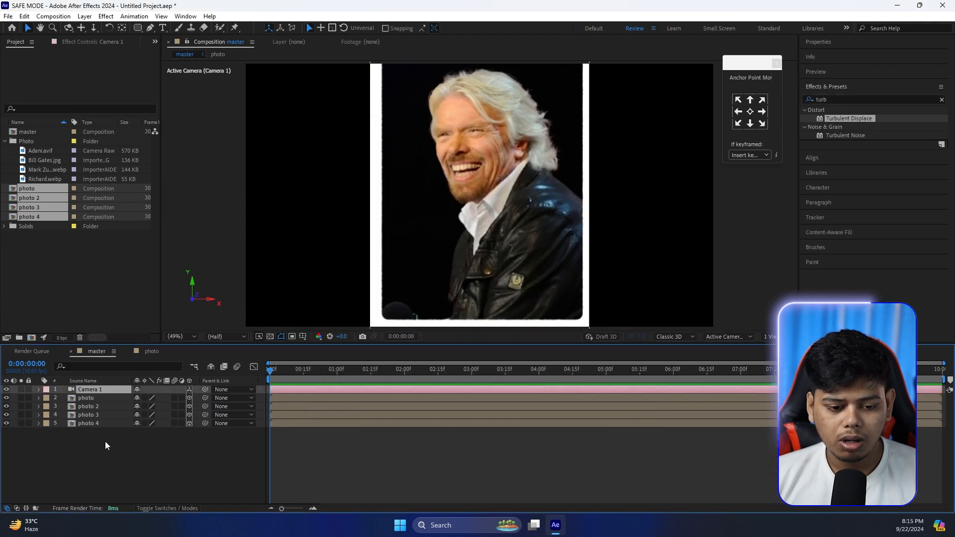
Add a null object to the master composition, make it 3D, and parent Camera 1 to it
right_click(82, 440)
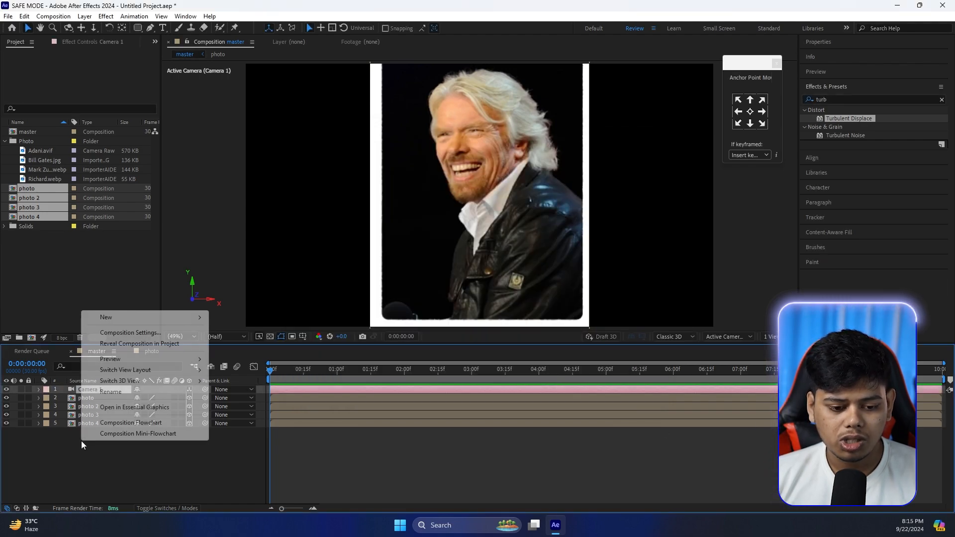
mouse_move(119, 319)
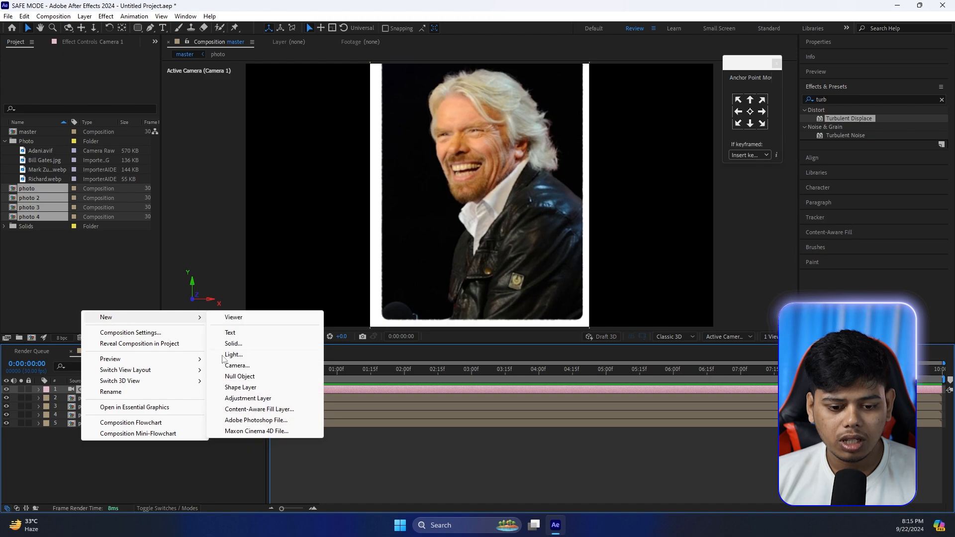
click(288, 378)
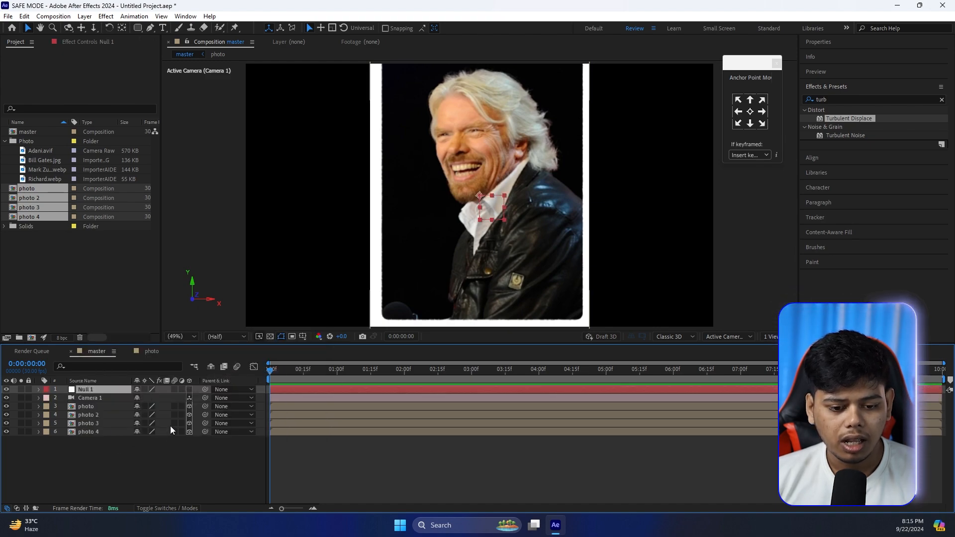
click(189, 388)
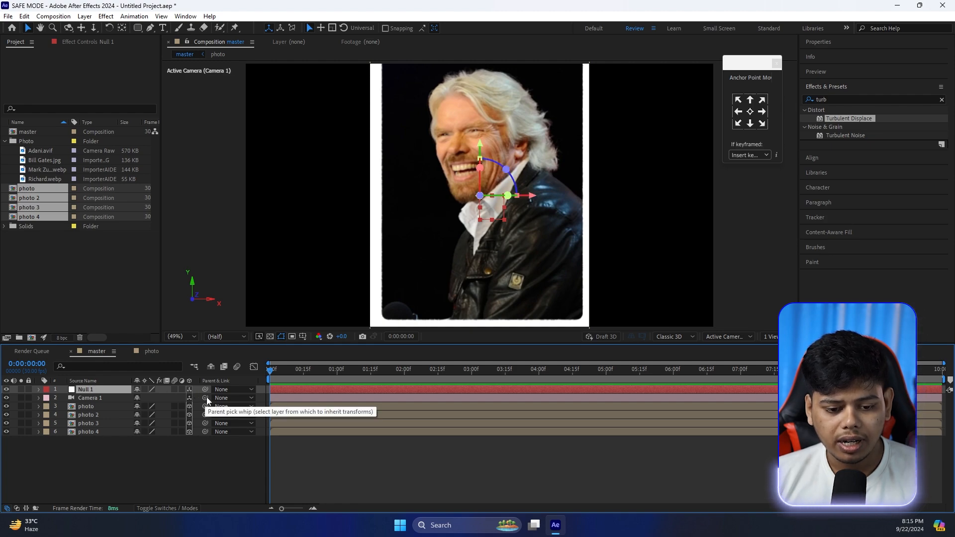
drag(205, 397, 103, 389)
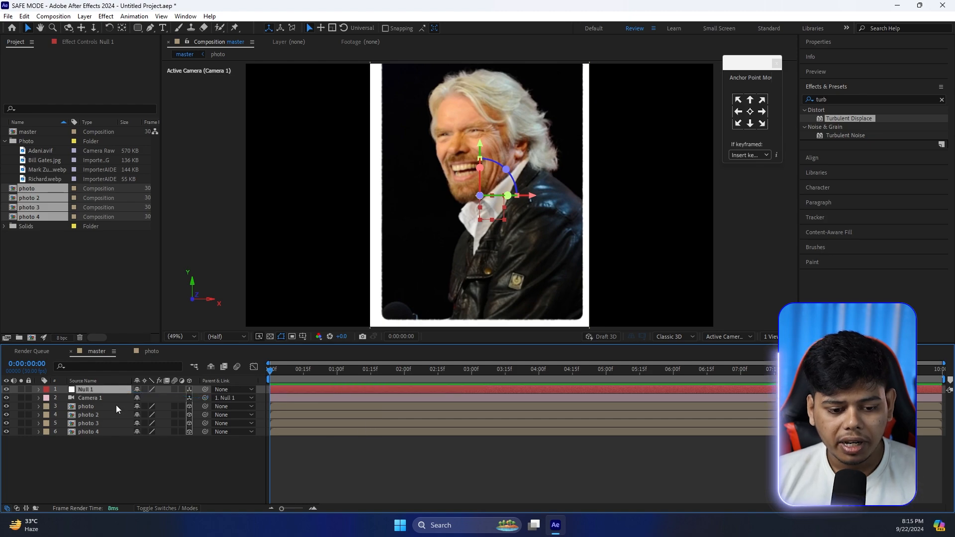
Create a 1920 x 1080 px solid with color 000000 in the master composition
right_click(130, 459)
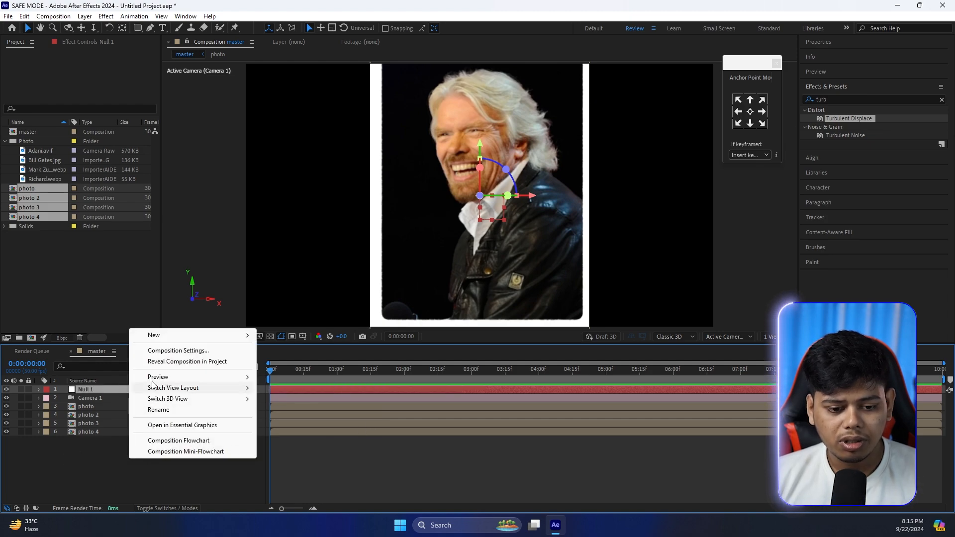
mouse_move(238, 335)
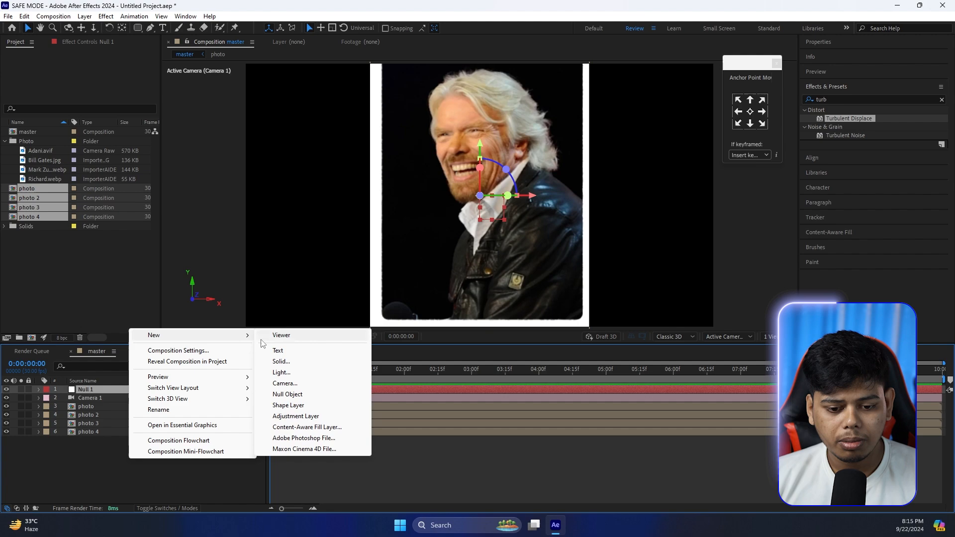
click(327, 365)
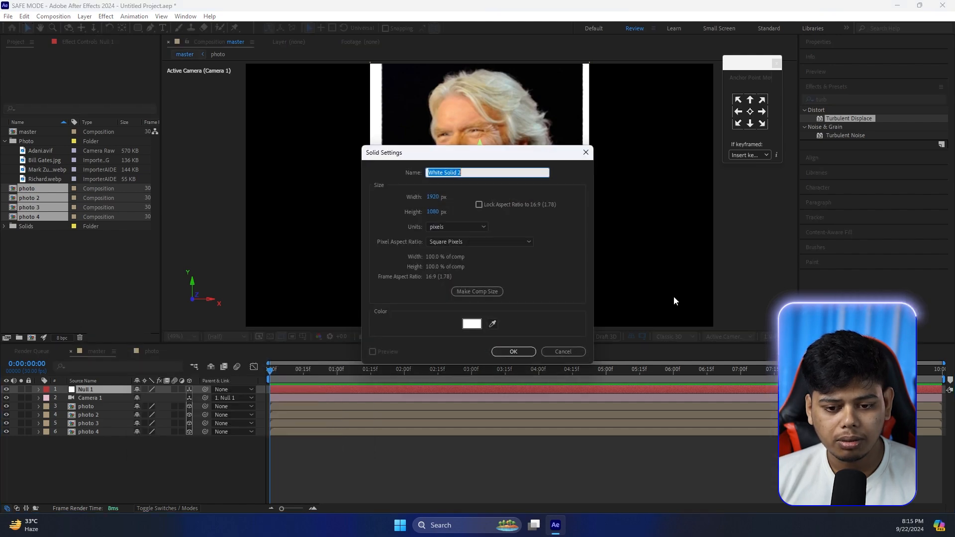
click(472, 324)
text(000000)
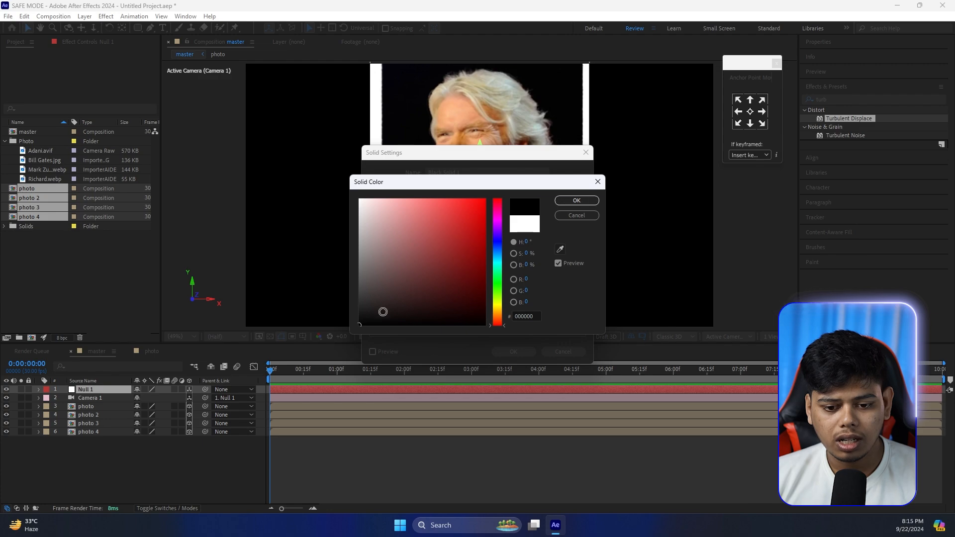
click(576, 200)
click(512, 351)
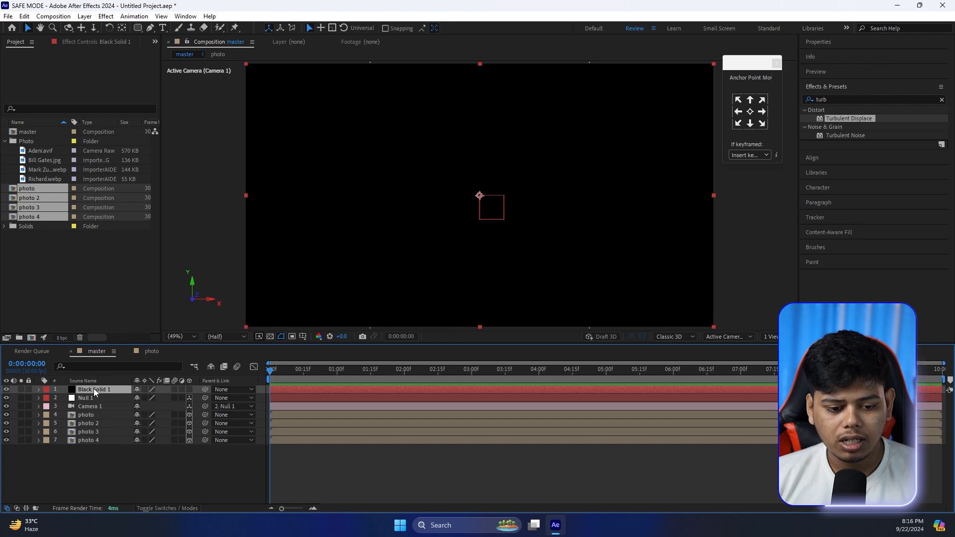
Find the Grid effect and apply it to the Black Solid 1 layer
click(842, 97)
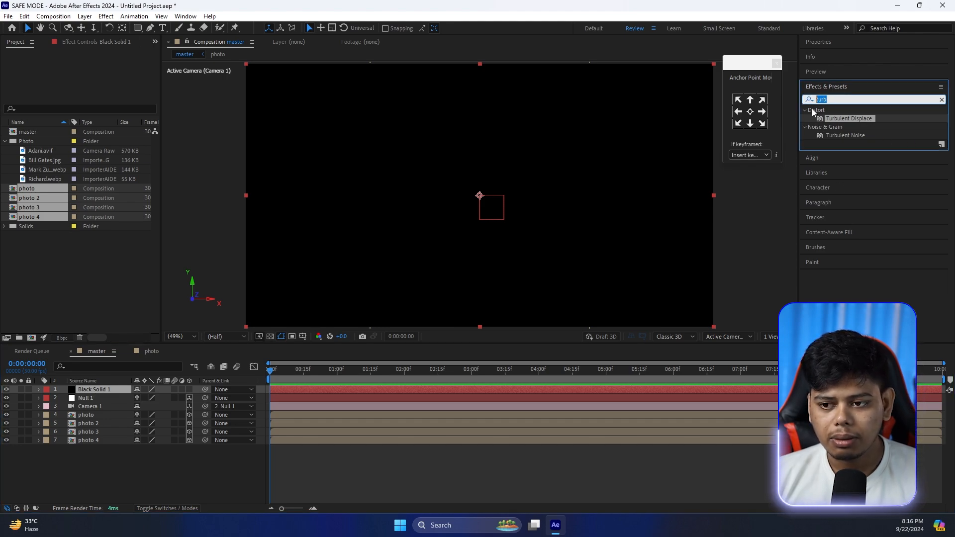
text(gr)
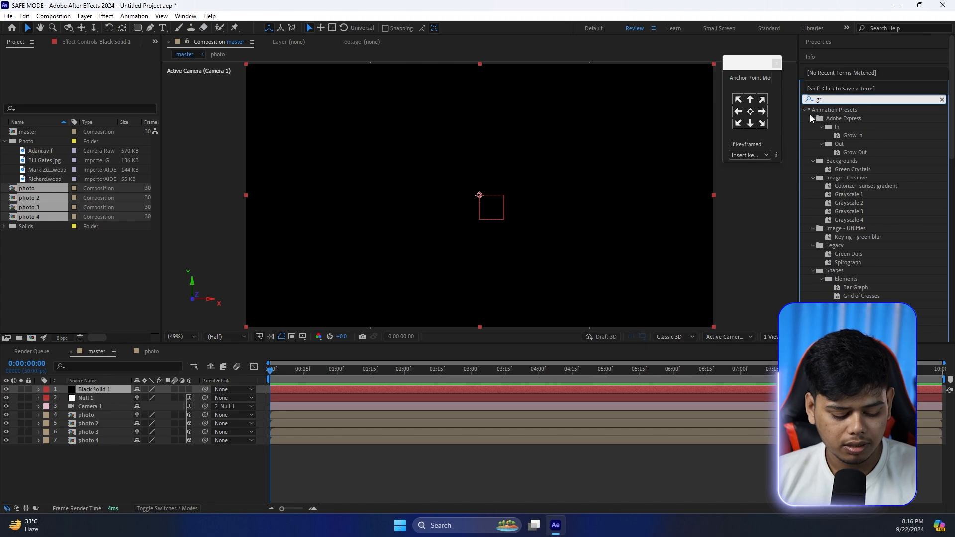
text(id)
drag(838, 185, 101, 389)
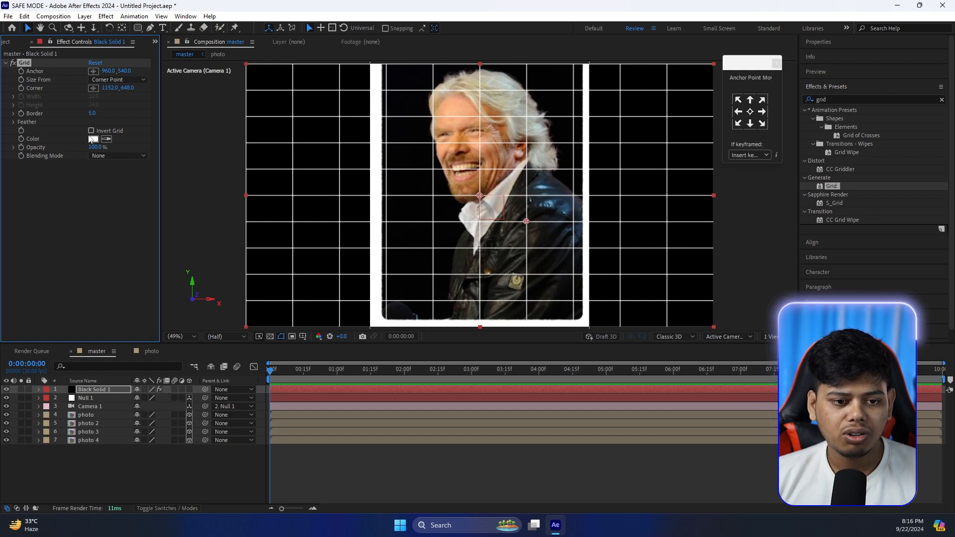
click(107, 187)
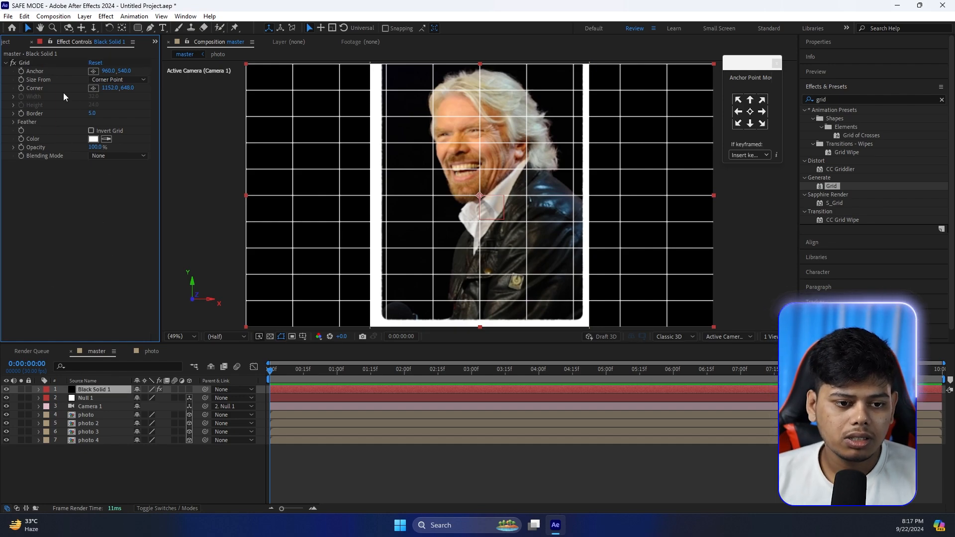
Size the Grid effect from Width & Height Sliders, with both width and height at 40
click(132, 80)
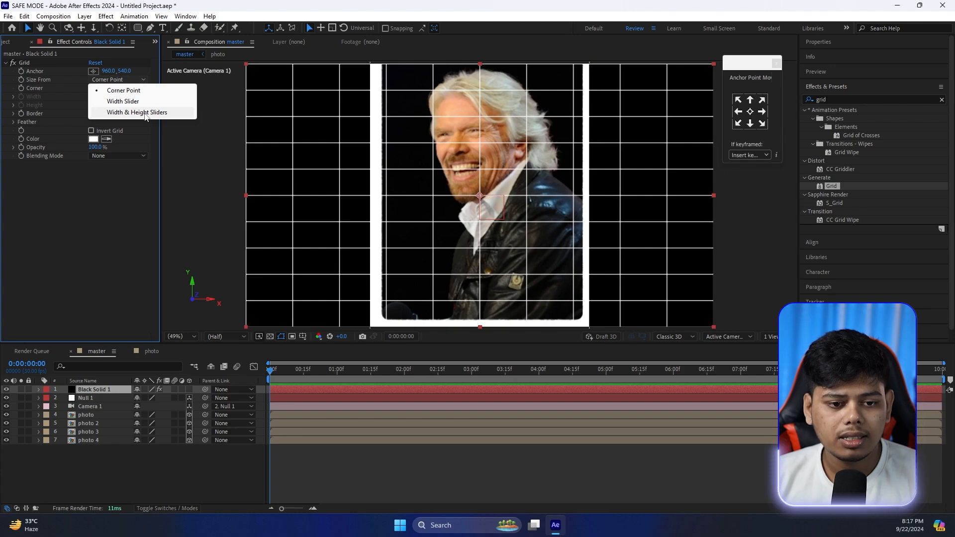
click(145, 113)
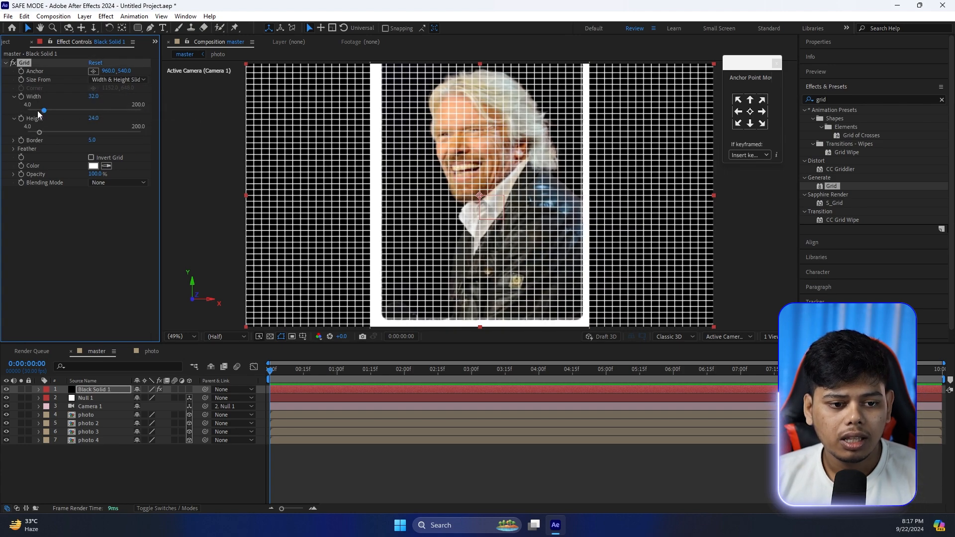
click(95, 97)
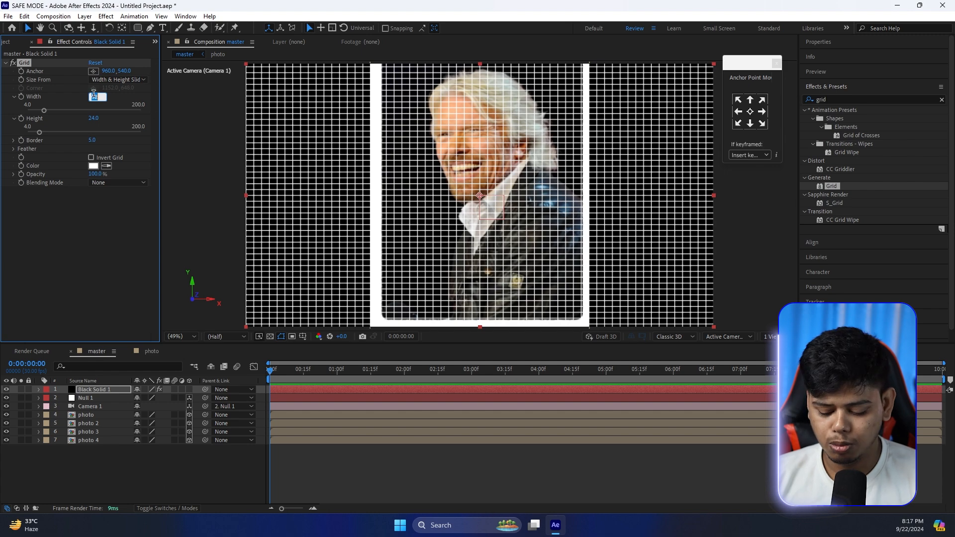
text(40)
key(Tab)
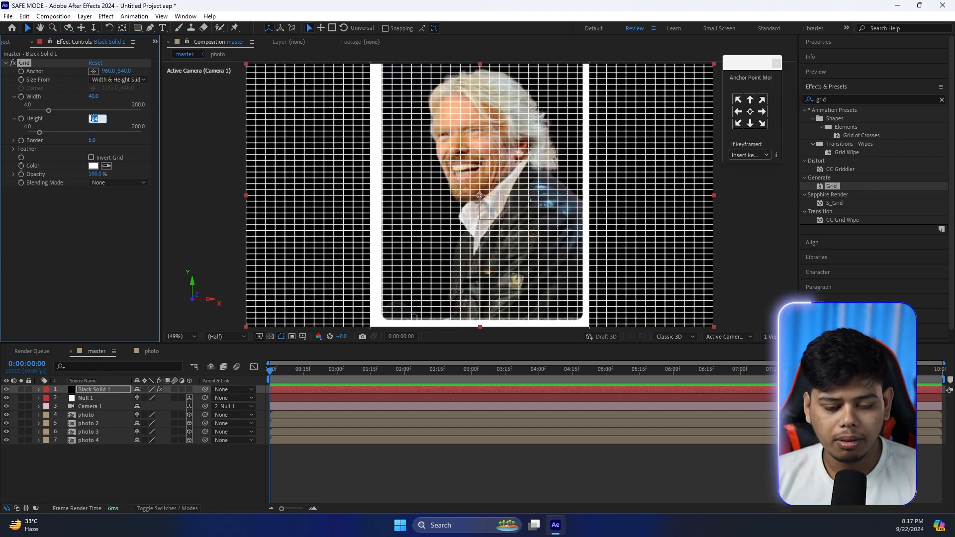
text(40)
key(Return)
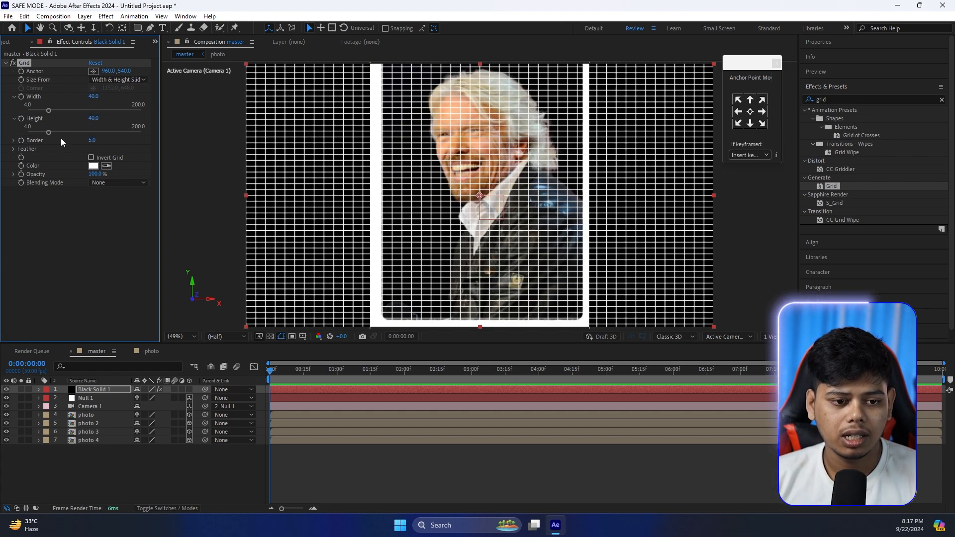
Set the Grid effect's border to 2 and its opacity to 25%
click(94, 141)
text(2)
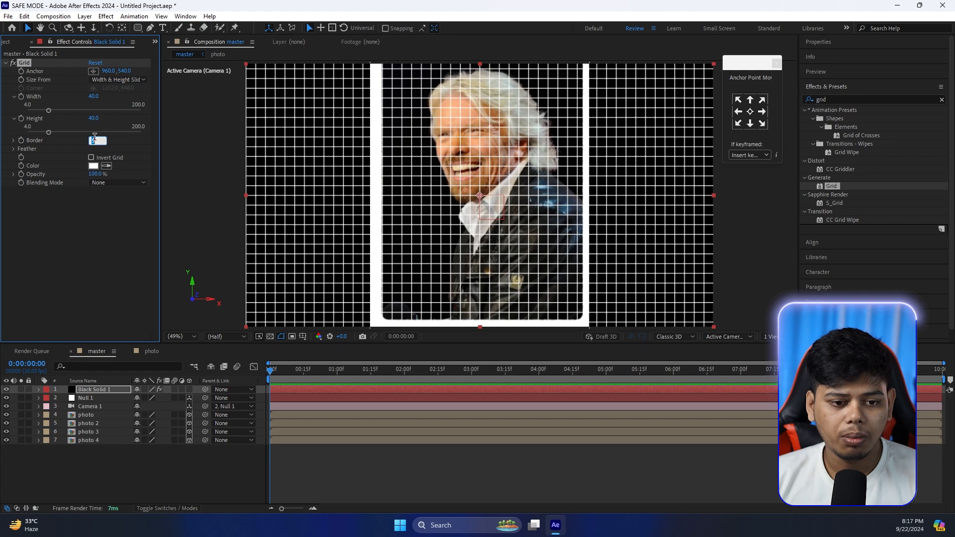
key(Return)
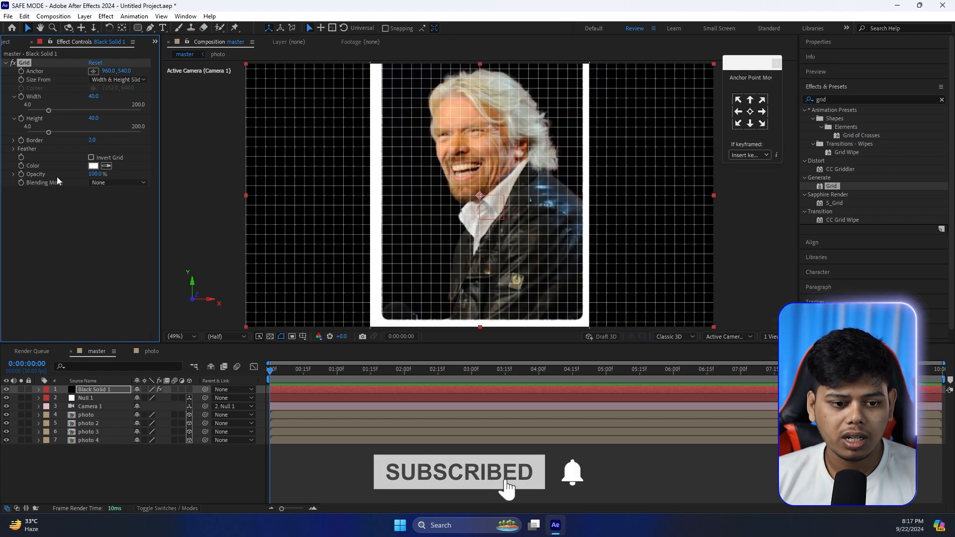
click(96, 174)
text(25)
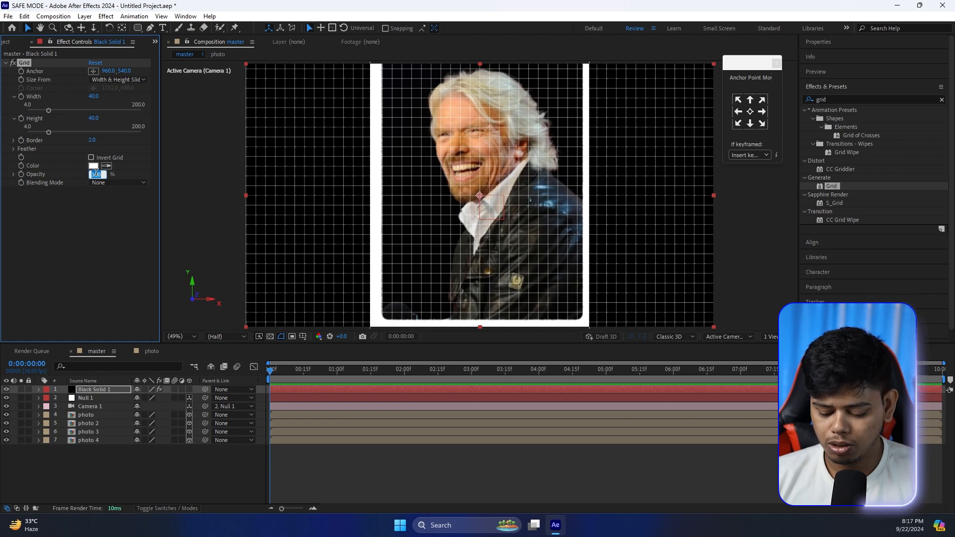
key(Return)
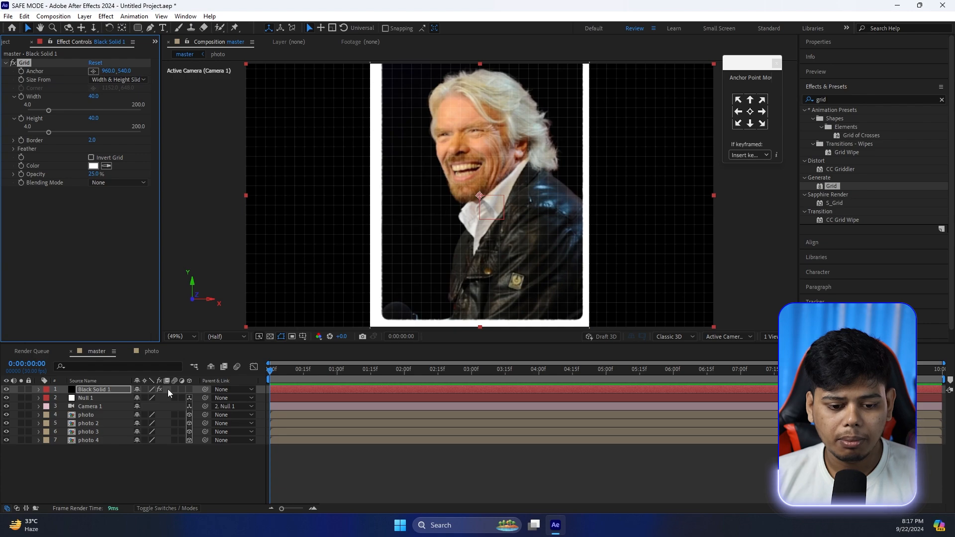
Make the Black Solid 1 layer 3D and place it beneath photo 4 in the layer stack
click(189, 389)
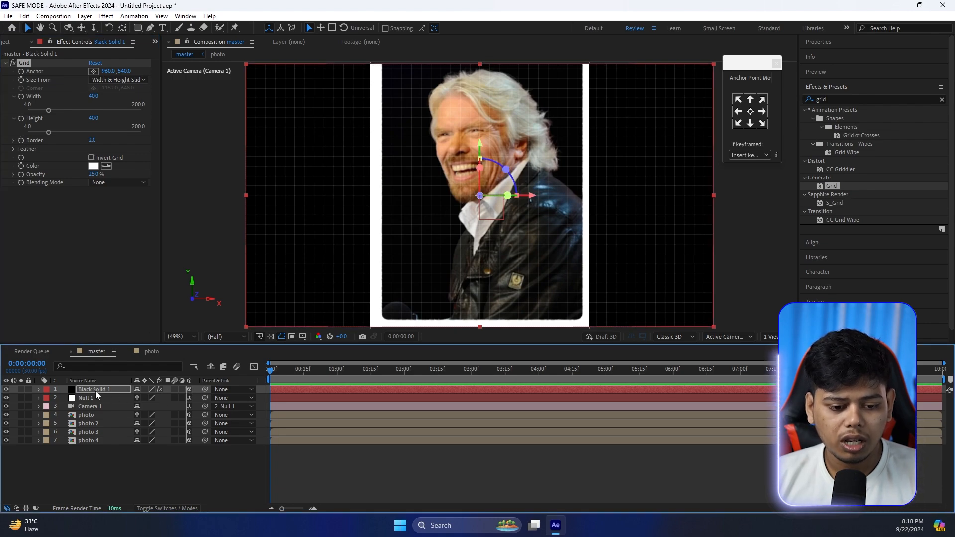
drag(92, 390, 89, 447)
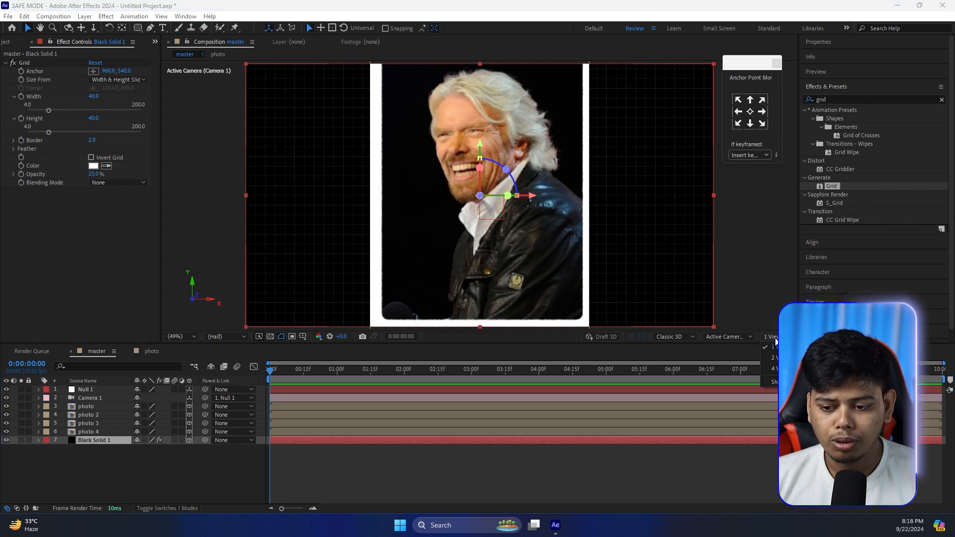
Split the composition viewer into two views, pairing the active camera with a Top view
click(771, 337)
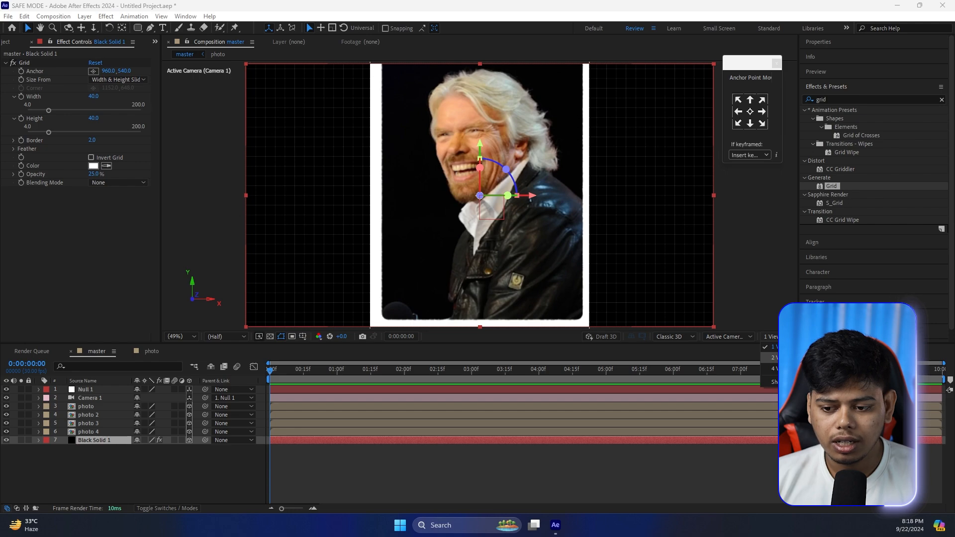
click(770, 357)
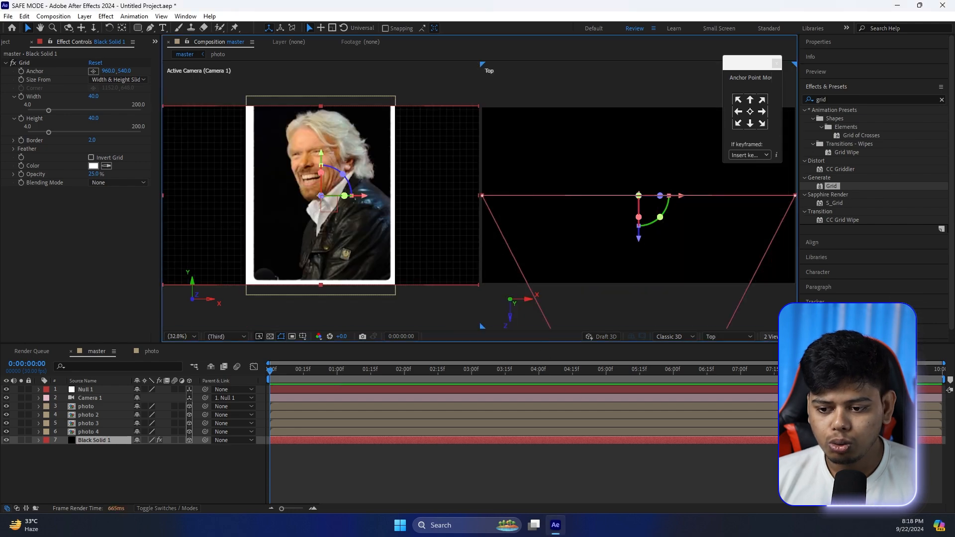
click(720, 337)
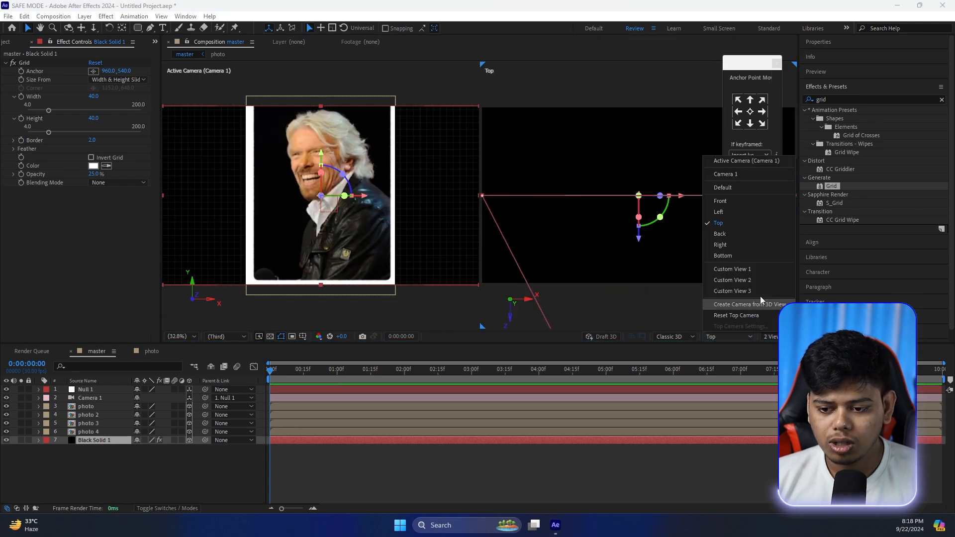
click(745, 227)
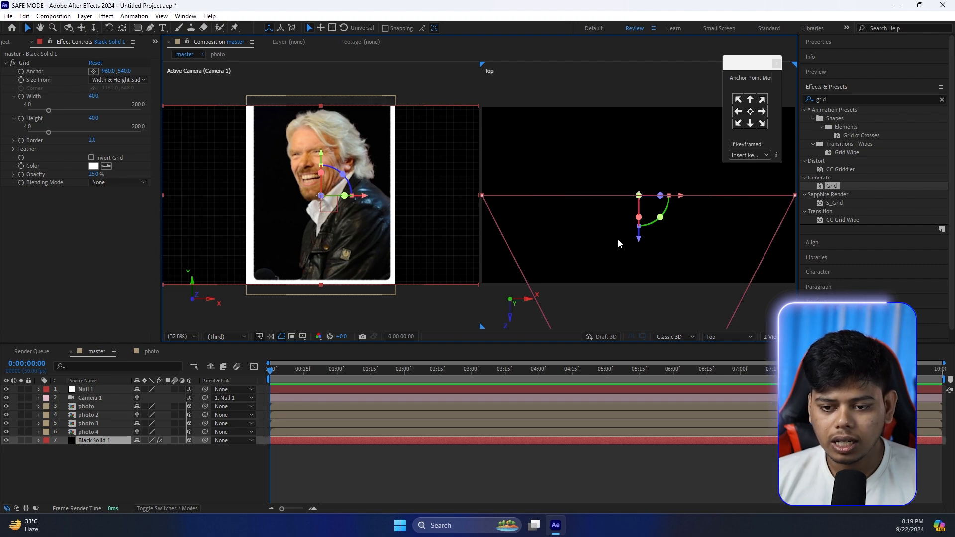
Push all four photo layers back along the Z axis together, to a depth of about 671
scroll(617, 240, down, 2)
scroll(618, 240, down, 1)
scroll(621, 229, up, 1)
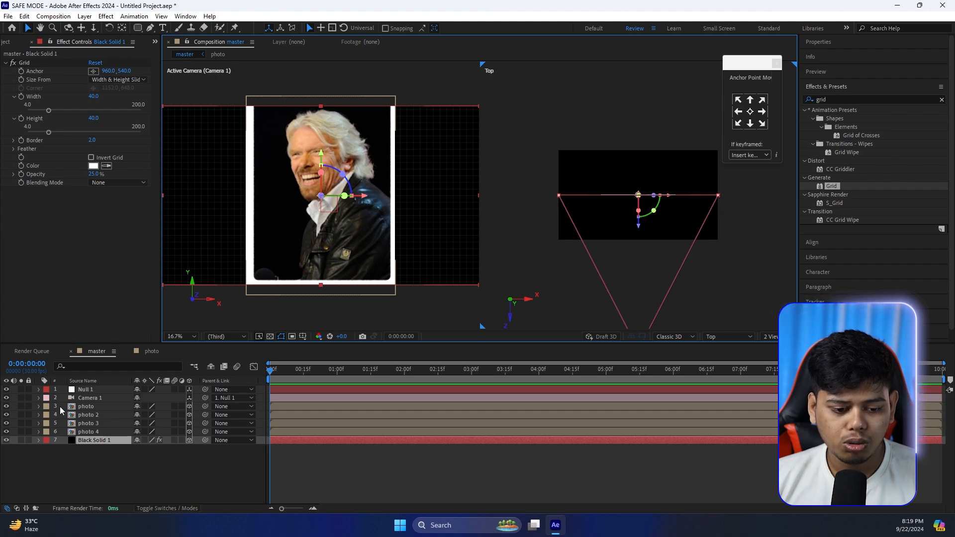
drag(59, 407, 110, 435)
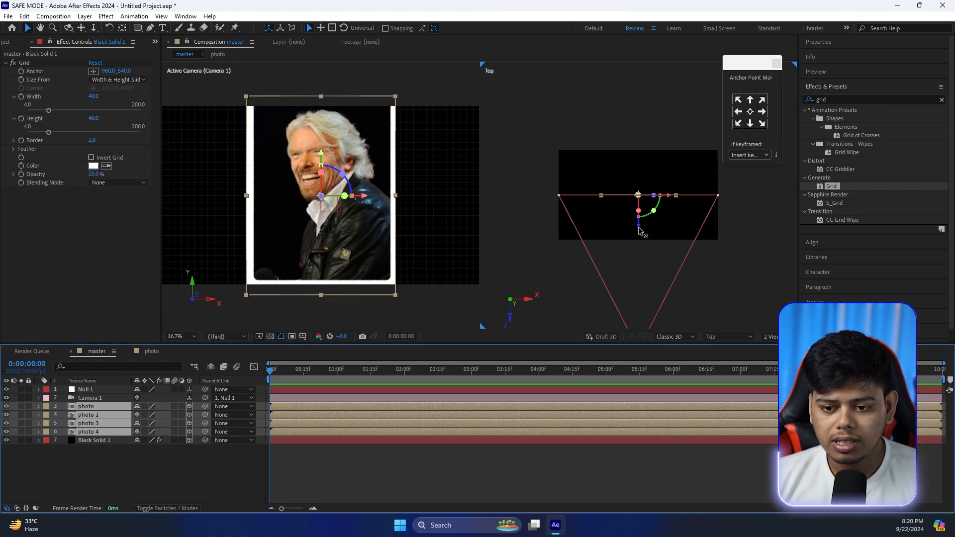
drag(640, 230, 638, 175)
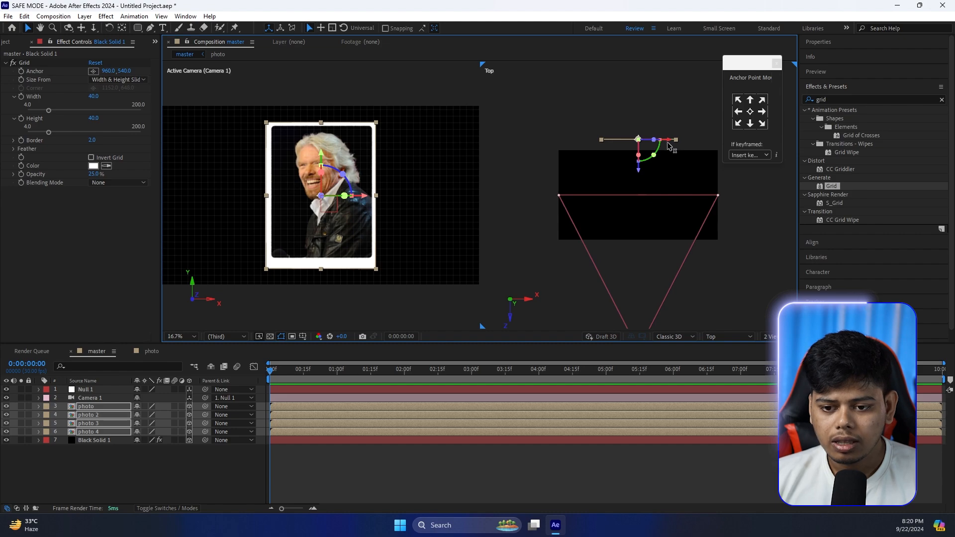
Pull Null 1 back along Z to move the camera away from the photos, and push Black Solid 1 behind the photos
click(86, 392)
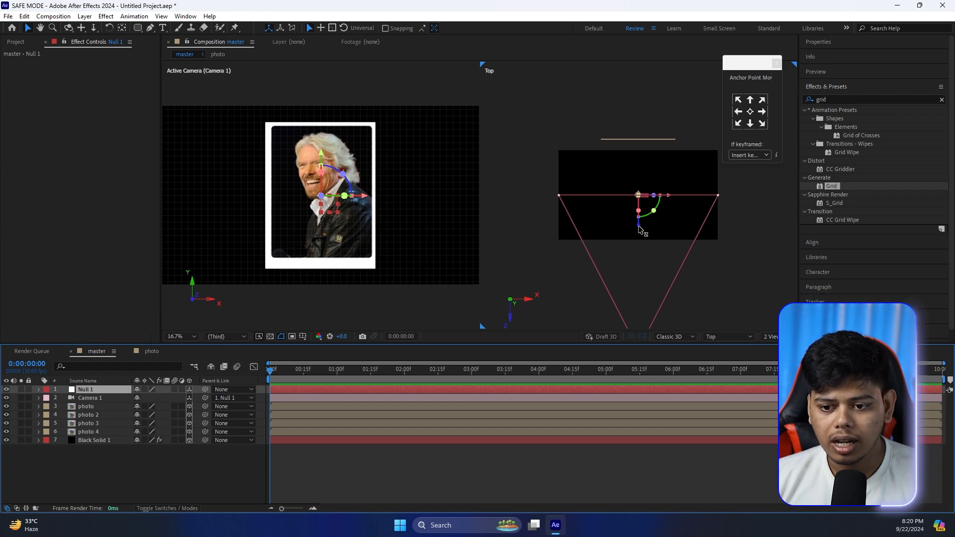
drag(639, 228, 636, 298)
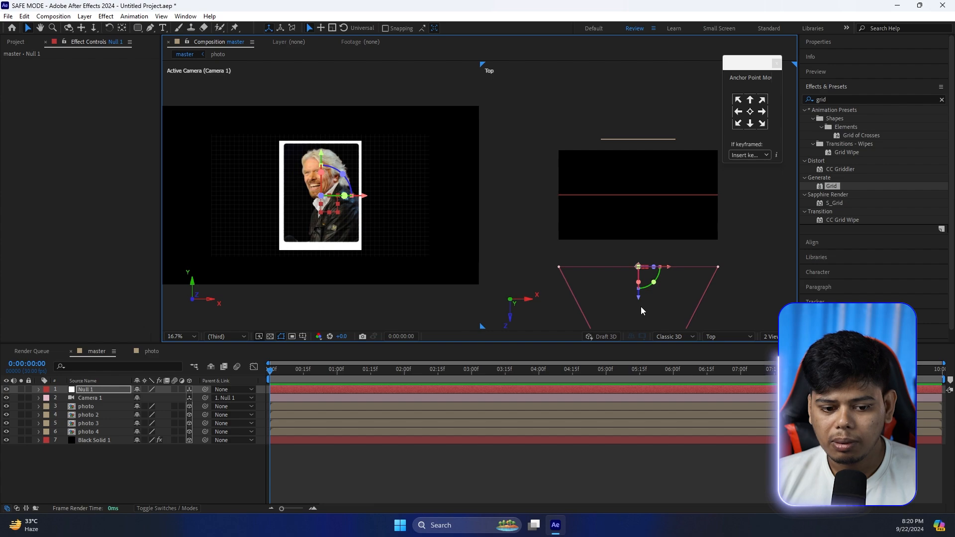
click(103, 440)
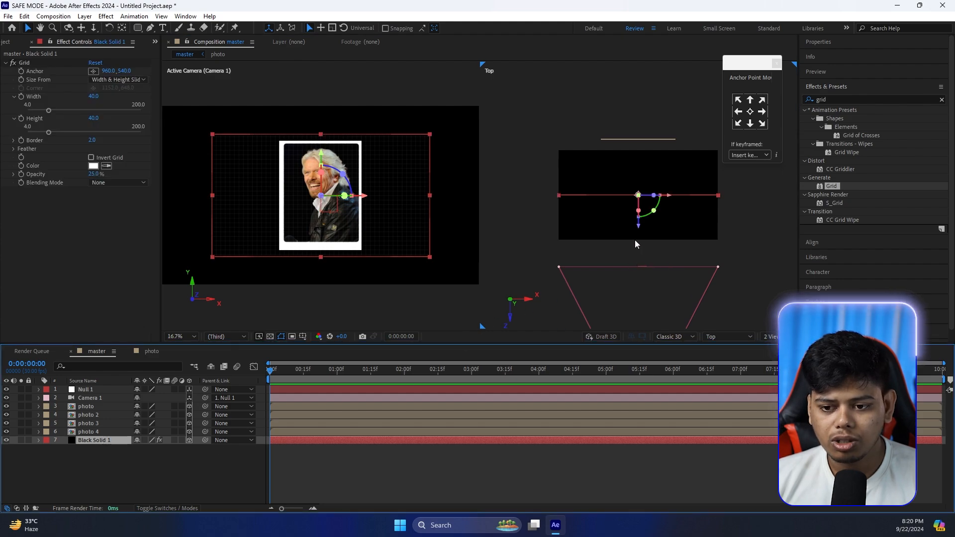
drag(639, 229, 629, 134)
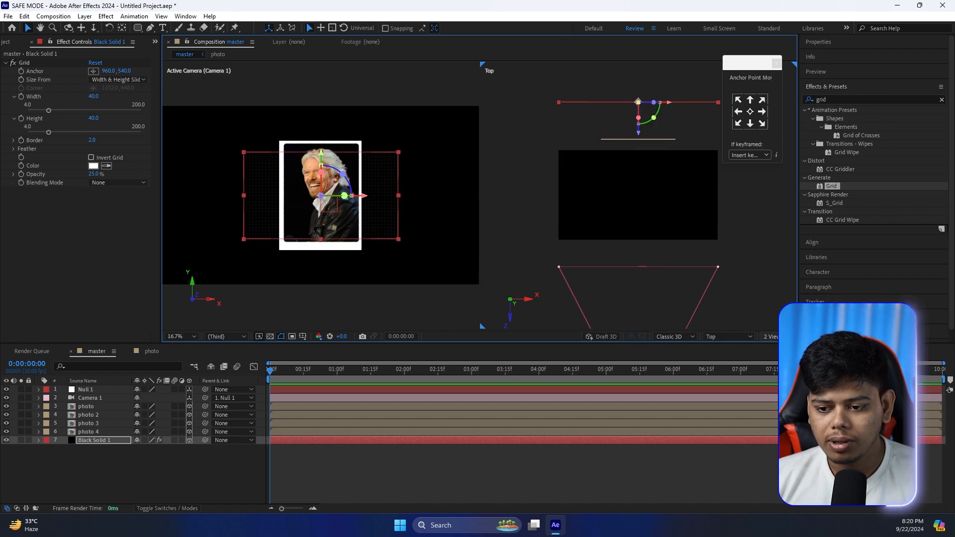
Return the composition viewer to a single view and set its magnification to Fit up to 100%
click(769, 337)
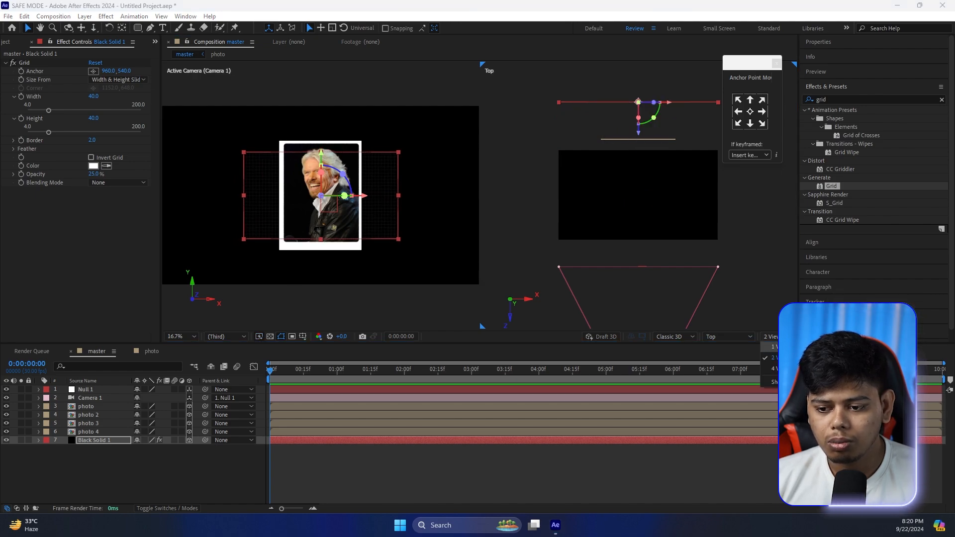
click(767, 347)
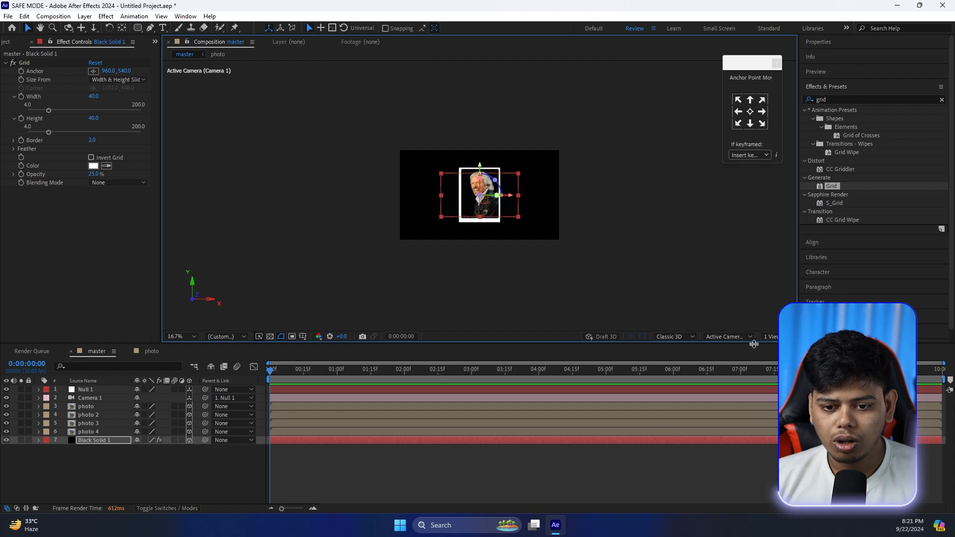
click(181, 336)
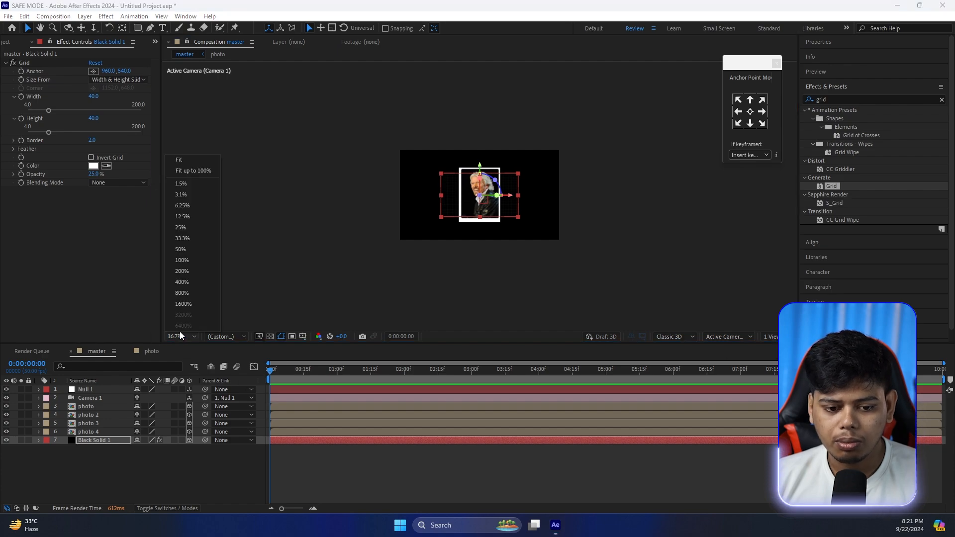
click(171, 169)
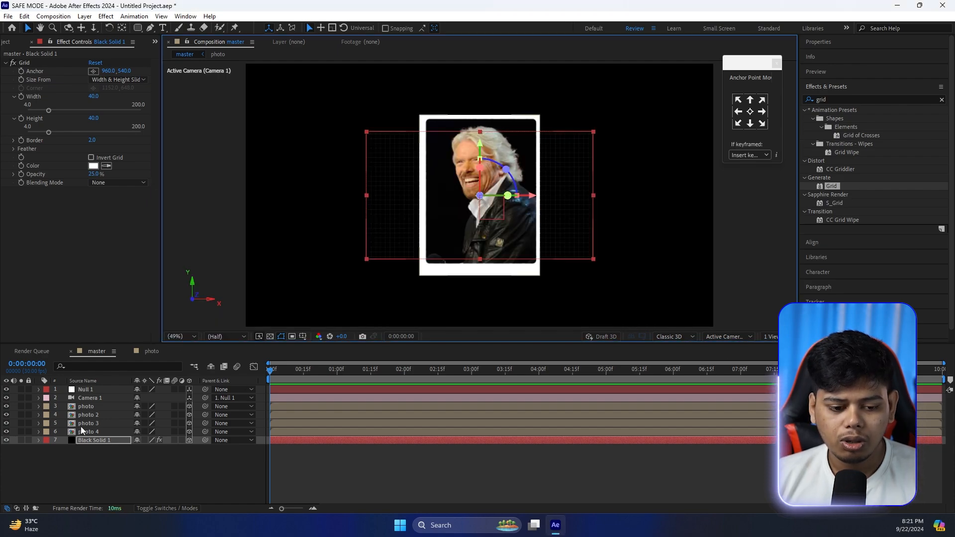
Scale the Black Solid 1 layer up to 266% so the grid fills the frame
click(99, 440)
click(99, 440)
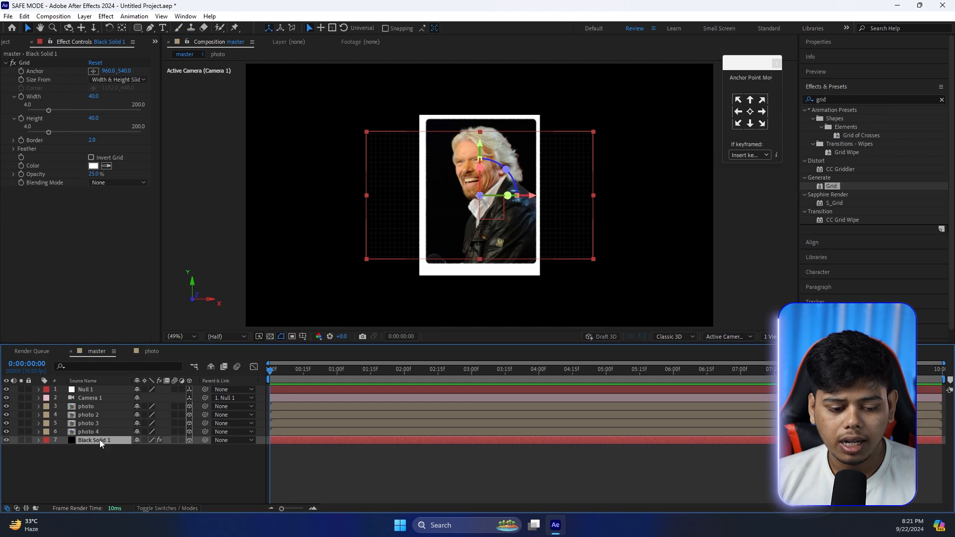
key(s)
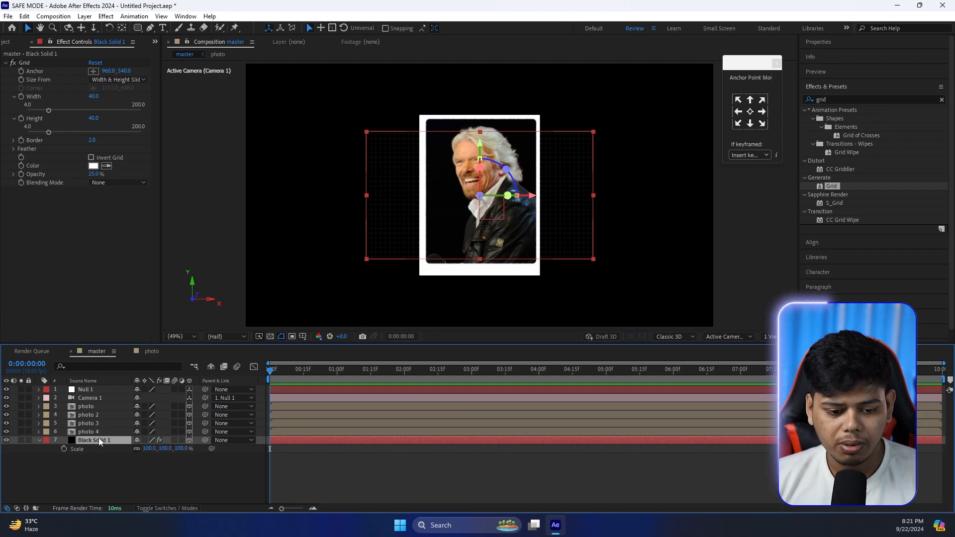
drag(148, 448, 239, 460)
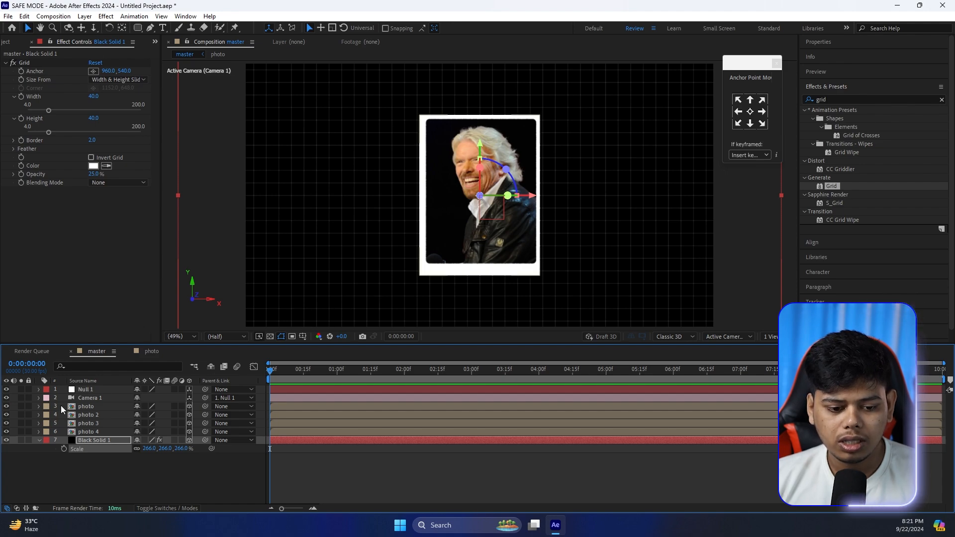
Move the photo layer sideways to an X position of 2160, at the right side of the frame
click(82, 407)
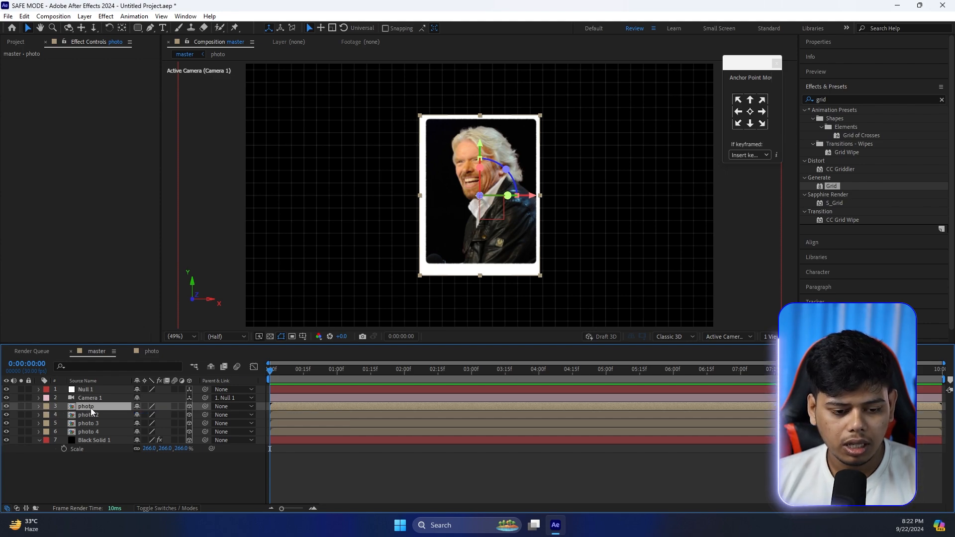
key(p)
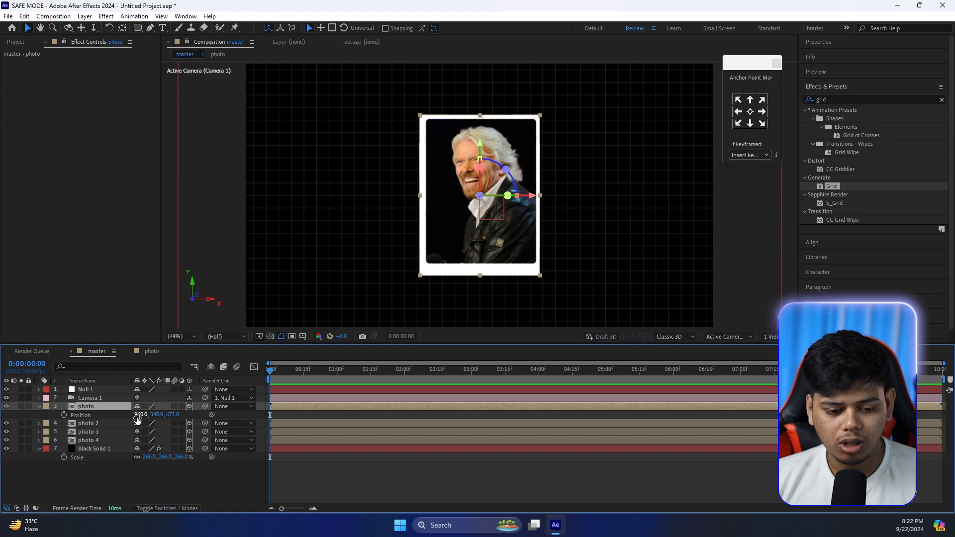
drag(136, 416, 701, 455)
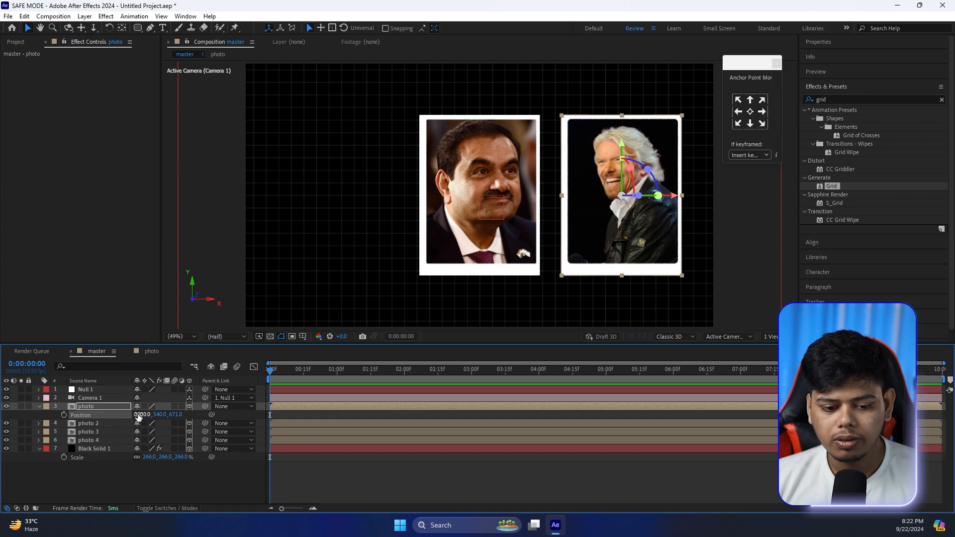
drag(144, 417, 225, 432)
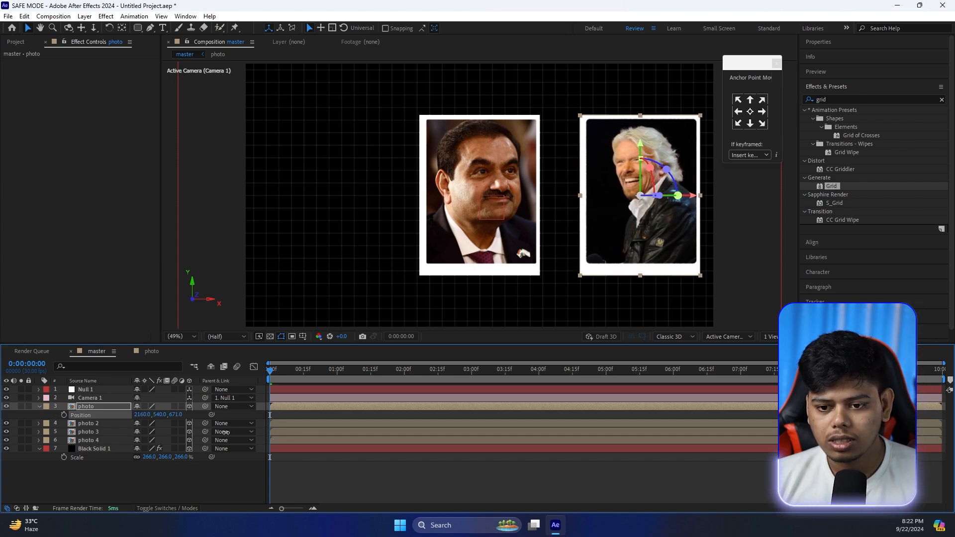
Move the photo 2 layer to an X position of 1157
click(98, 422)
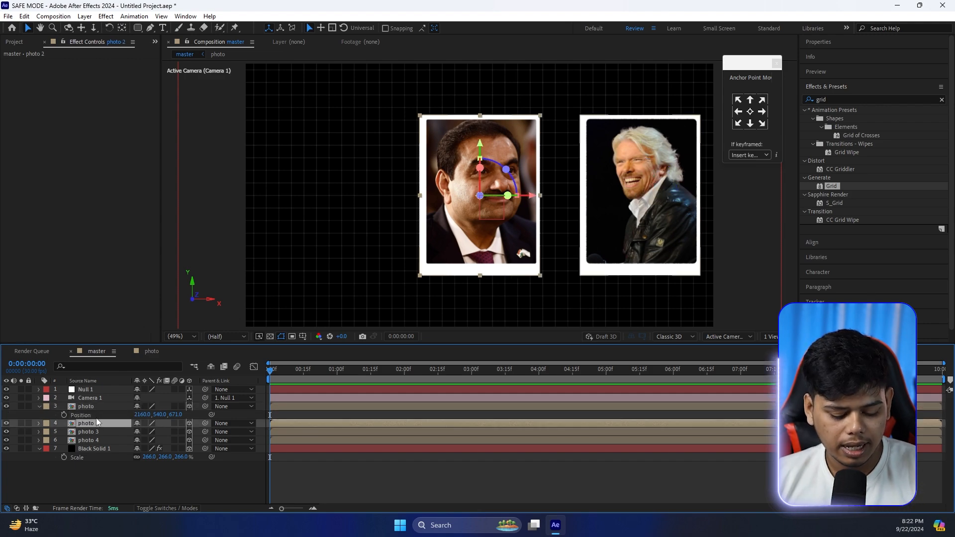
key(p)
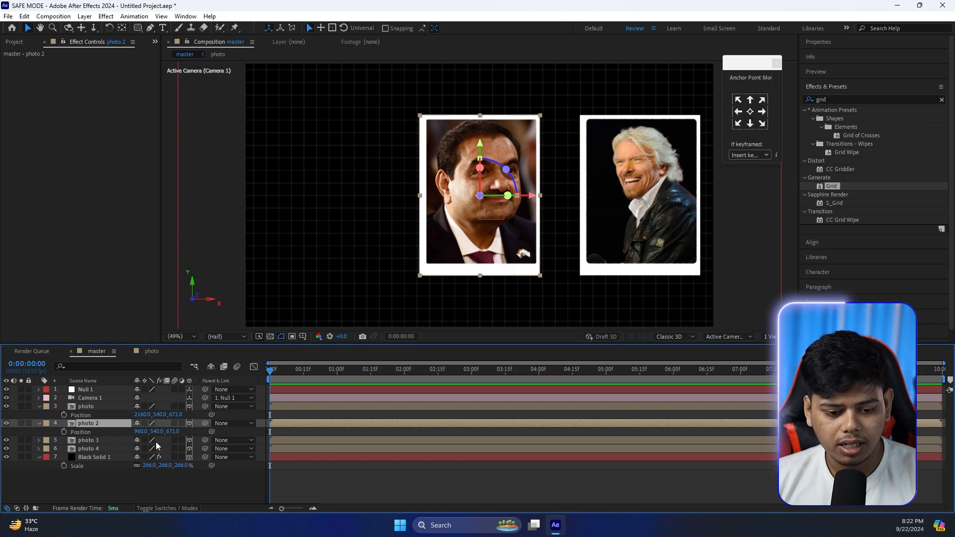
drag(142, 433, 239, 434)
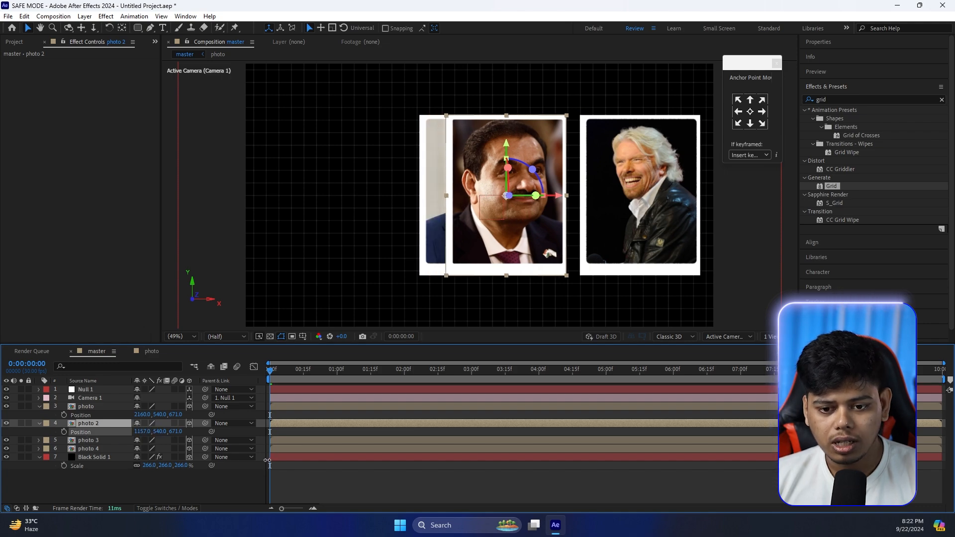
Shift photo 3 to an X position of 193 and photo 4 to an X position of -335
click(100, 440)
key(p)
drag(131, 451, 6, 450)
click(99, 457)
key(p)
drag(141, 465, 10, 465)
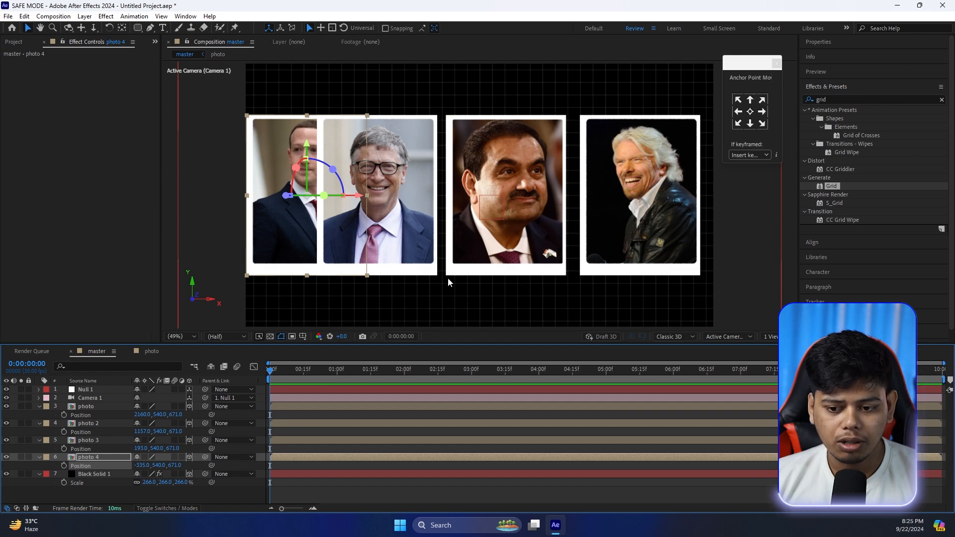
Using the two-view layout with the Top view, push all four photo layers farther back to a Z position of 803
click(776, 336)
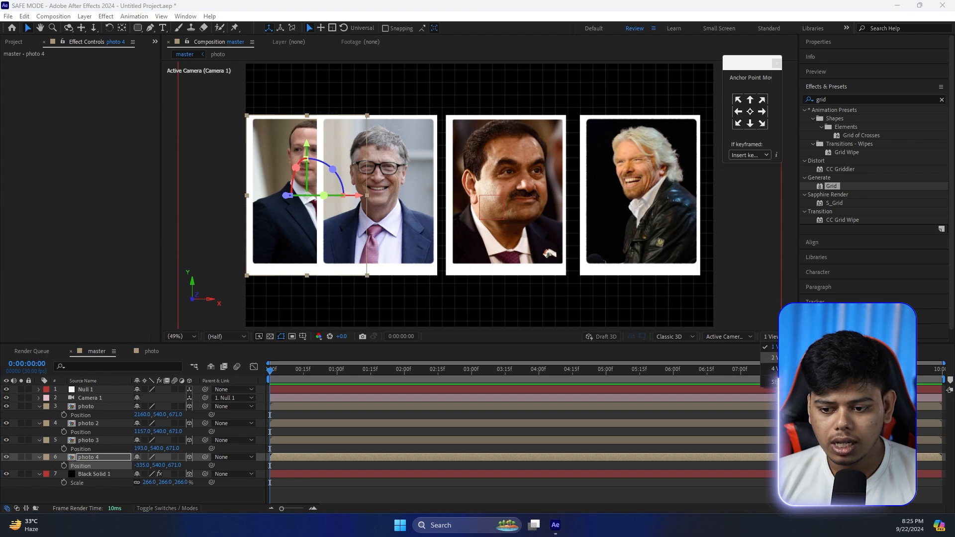
click(776, 357)
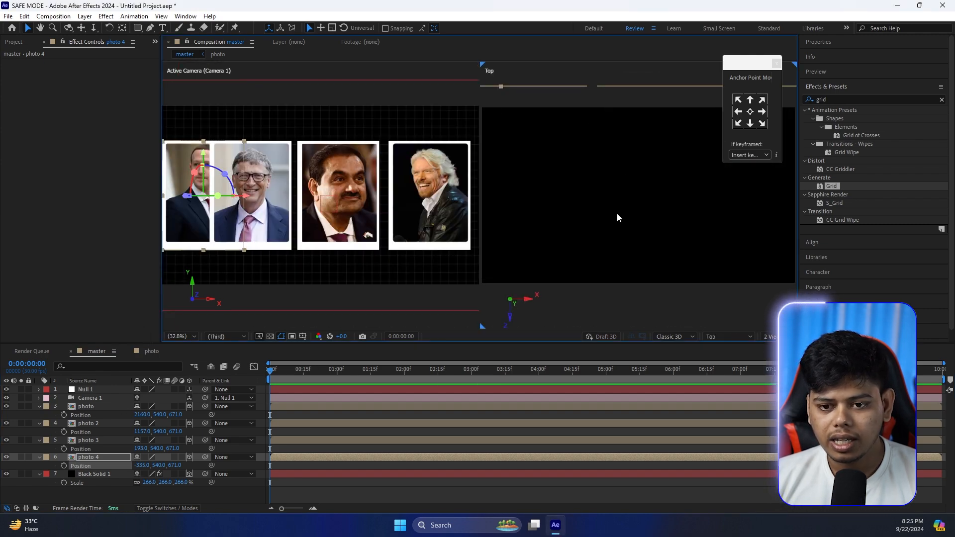
scroll(618, 218, down, 2)
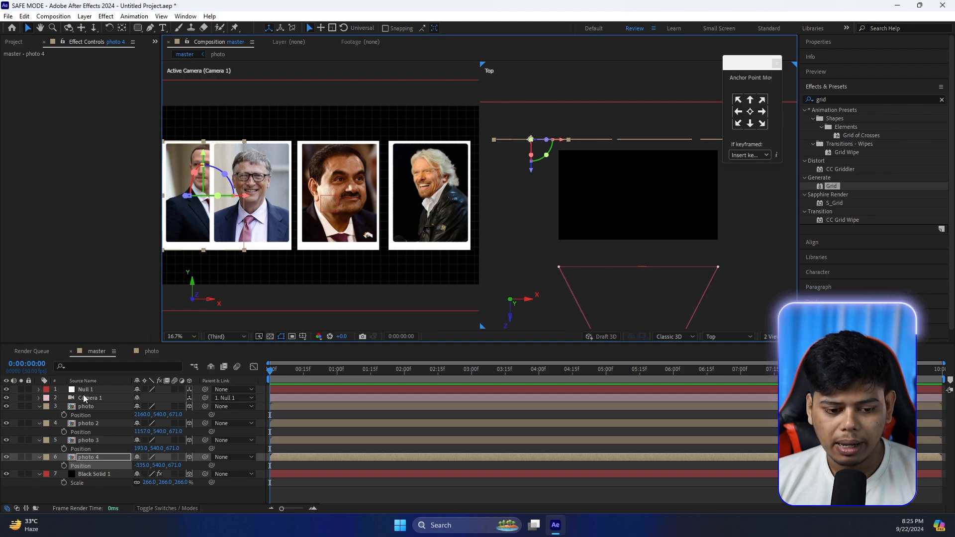
drag(58, 404, 101, 457)
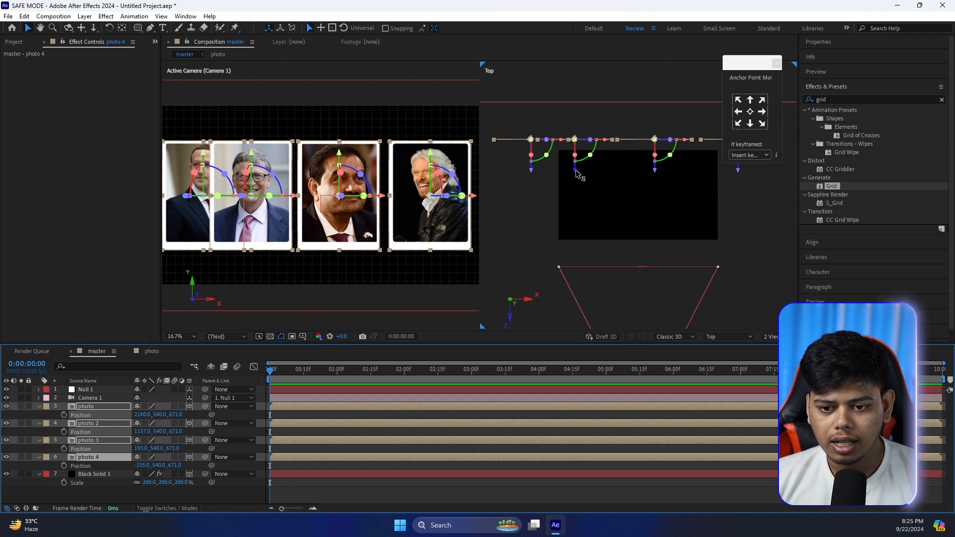
drag(576, 171, 583, 164)
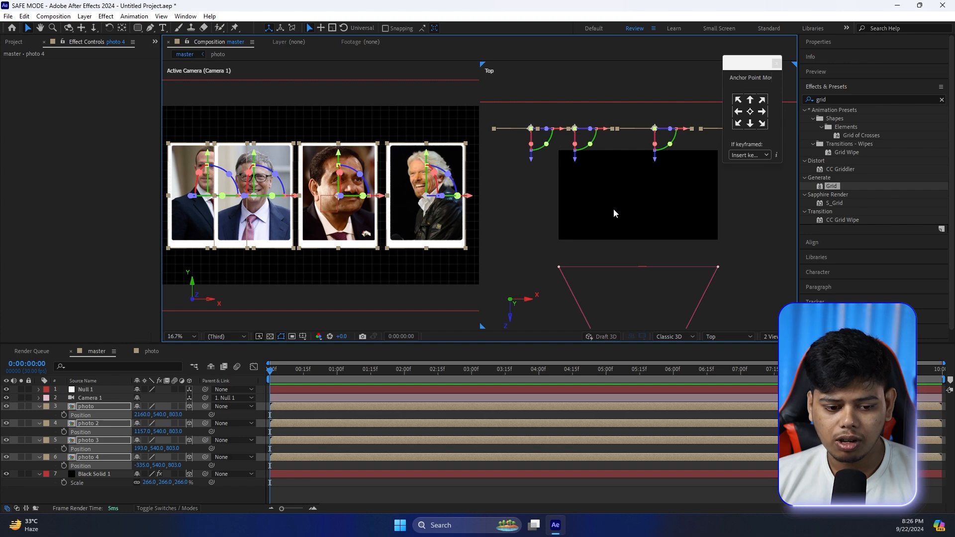
Pull Null 1 slightly farther back from the photos along Z and return the viewer to a single view
click(94, 389)
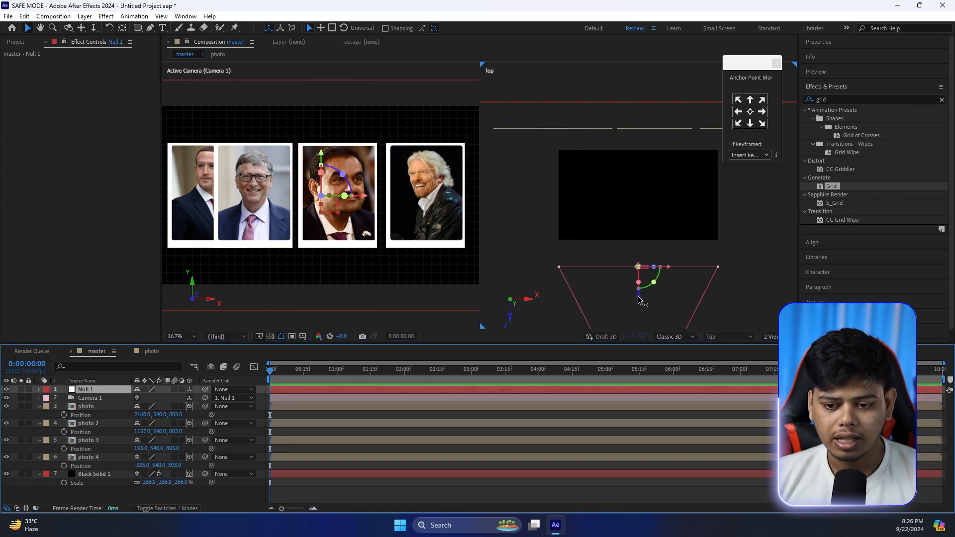
drag(640, 302, 640, 319)
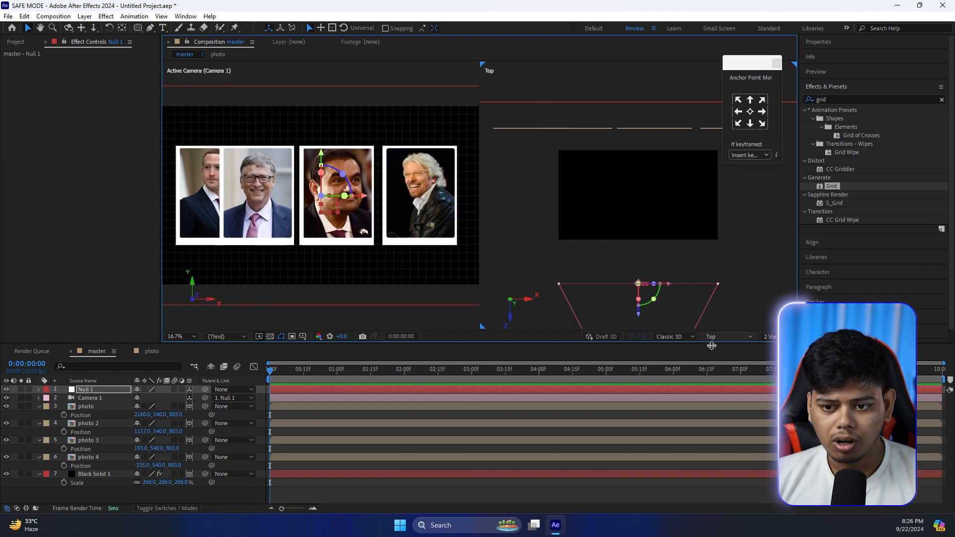
click(768, 337)
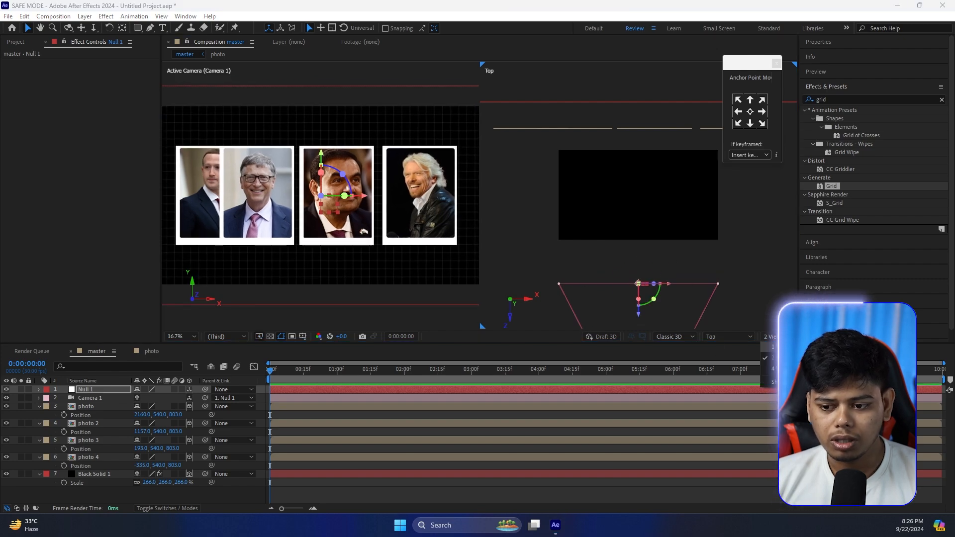
click(768, 347)
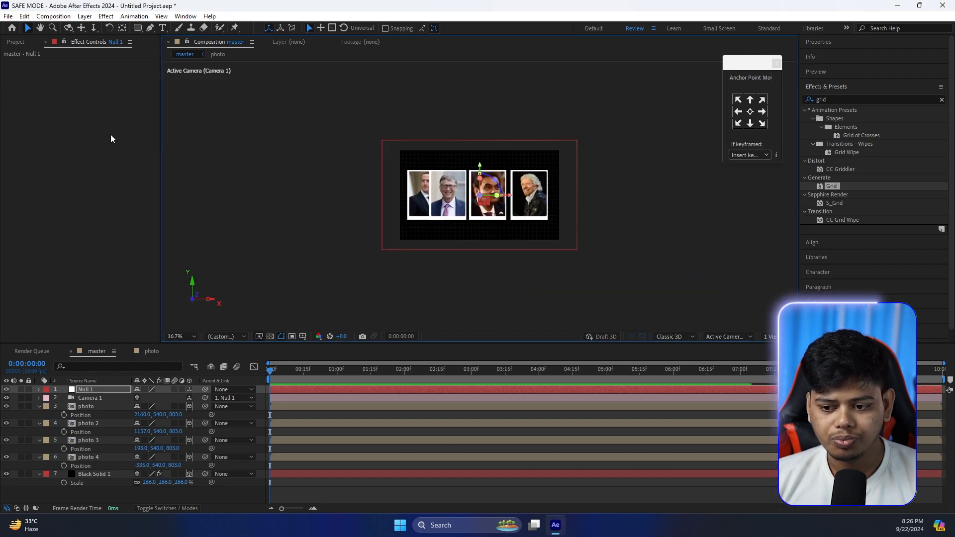
Space the four photo layers evenly with X positions of 2380, 1429, 469 and -472 for photo, photo 2, photo 3 and photo 4
click(185, 339)
click(178, 160)
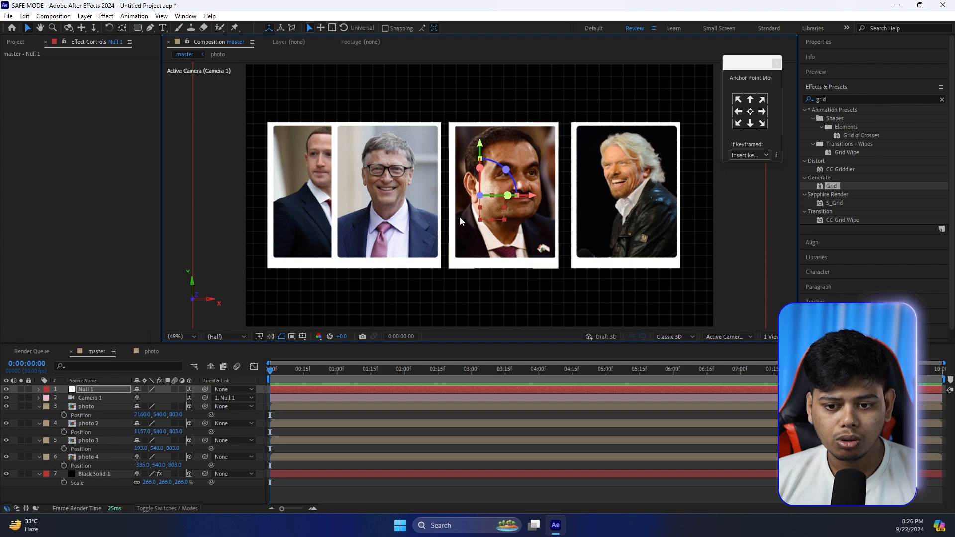
click(81, 408)
drag(142, 414, 195, 422)
drag(142, 431, 196, 435)
drag(144, 448, 192, 449)
drag(144, 465, 57, 465)
drag(143, 431, 172, 431)
drag(144, 414, 181, 418)
drag(155, 431, 181, 434)
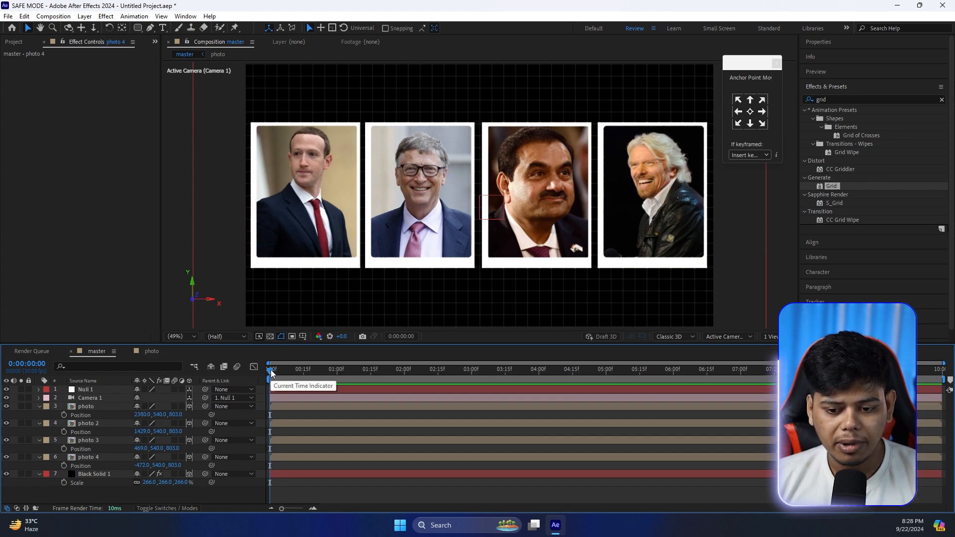
Start Position keyframes on all four photo layers at the 5-second mark
drag(271, 376, 608, 402)
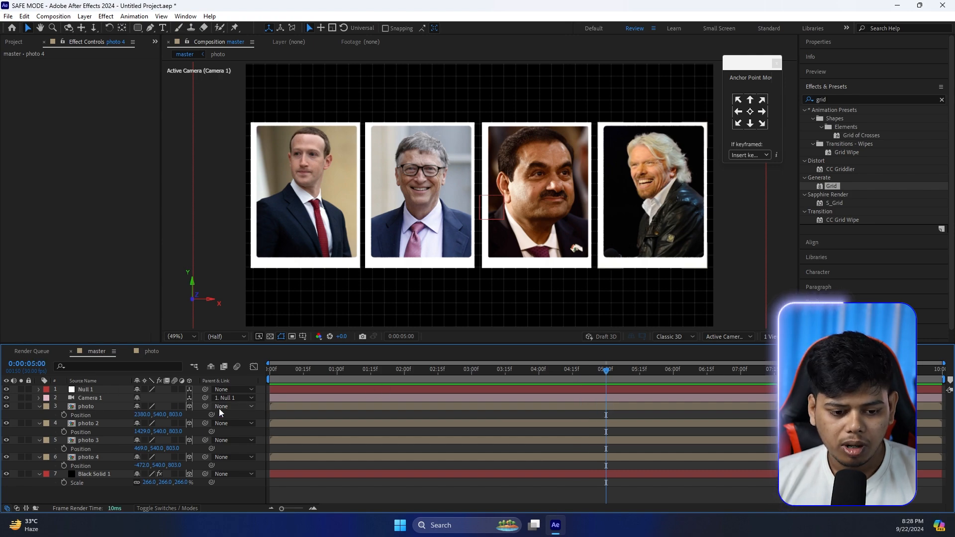
click(64, 414)
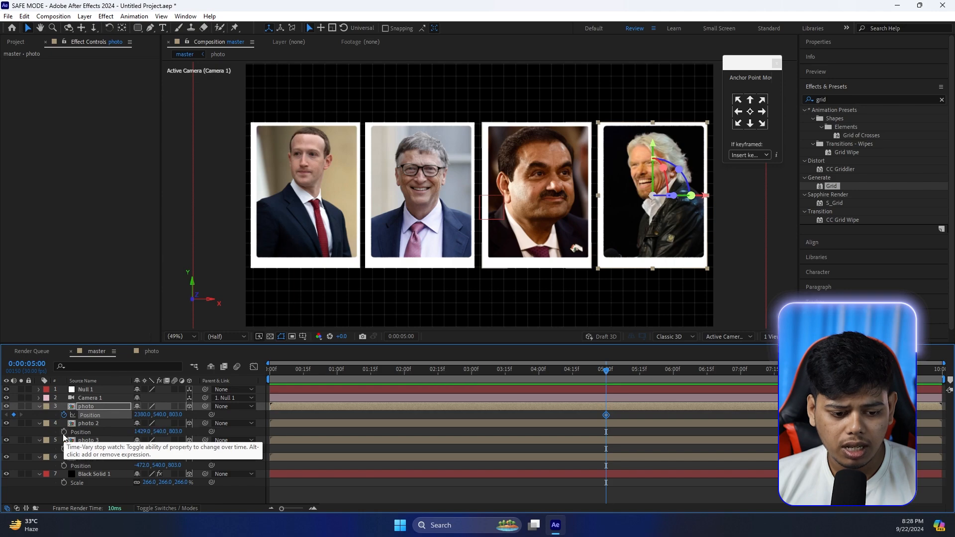
click(64, 432)
click(64, 449)
click(64, 464)
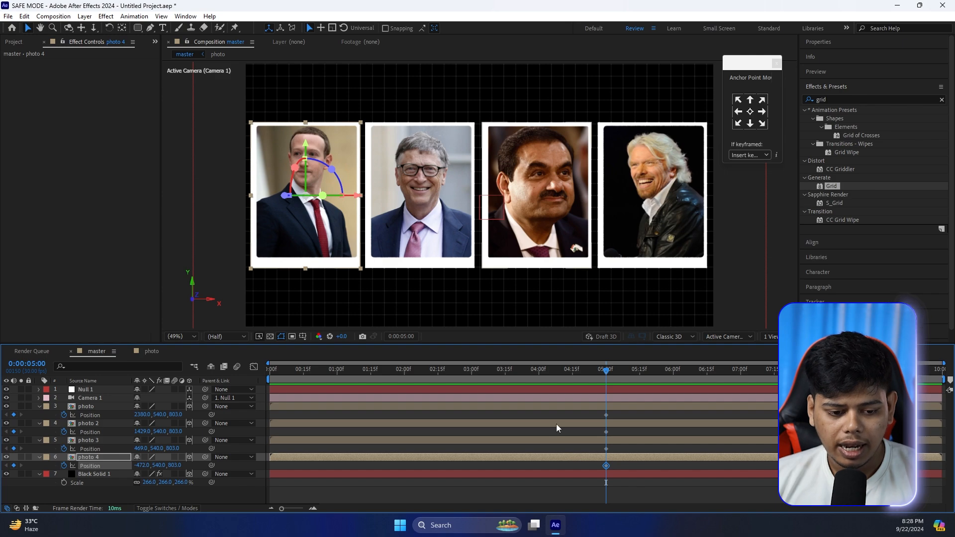
Add keyframes for Null 1's Position, Orientation and X, Y and Z Rotation at 5 seconds
click(99, 390)
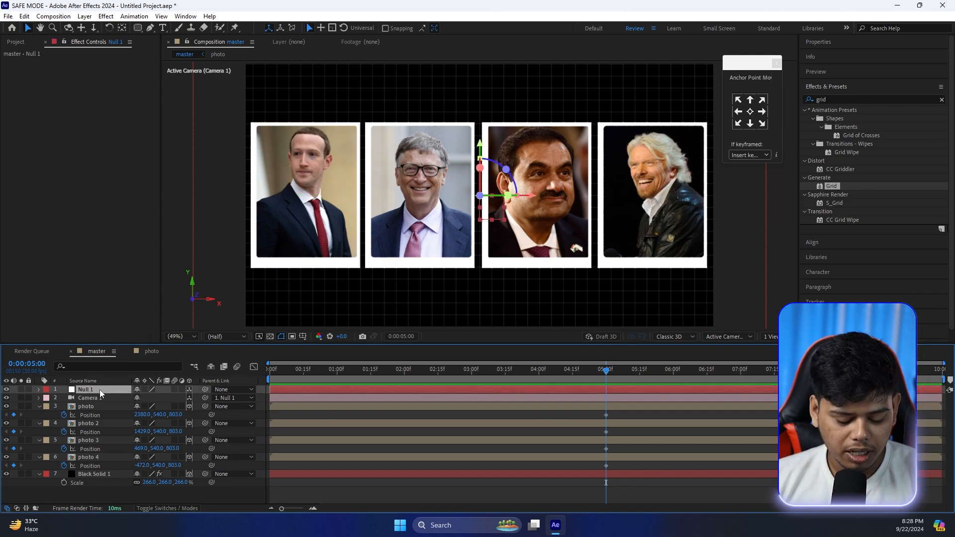
key(p)
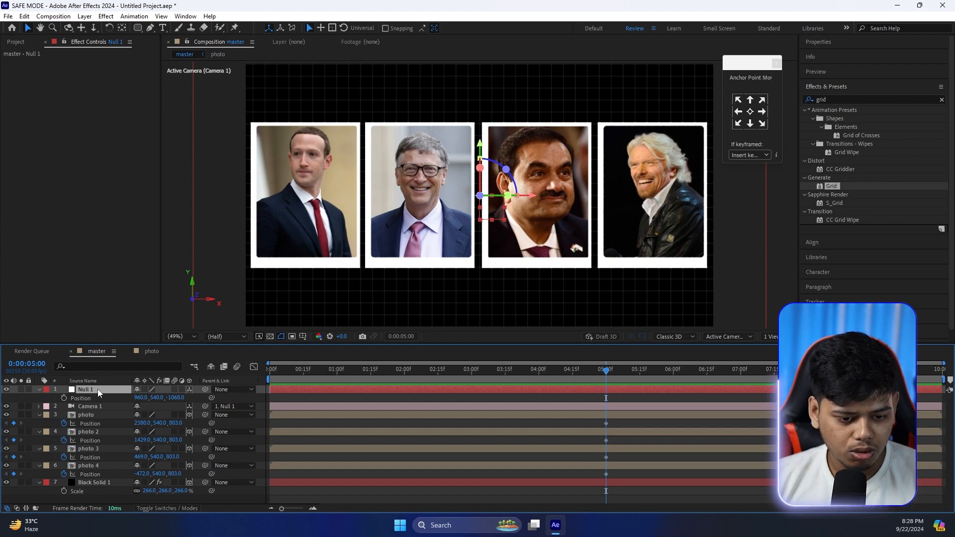
key(shift+r)
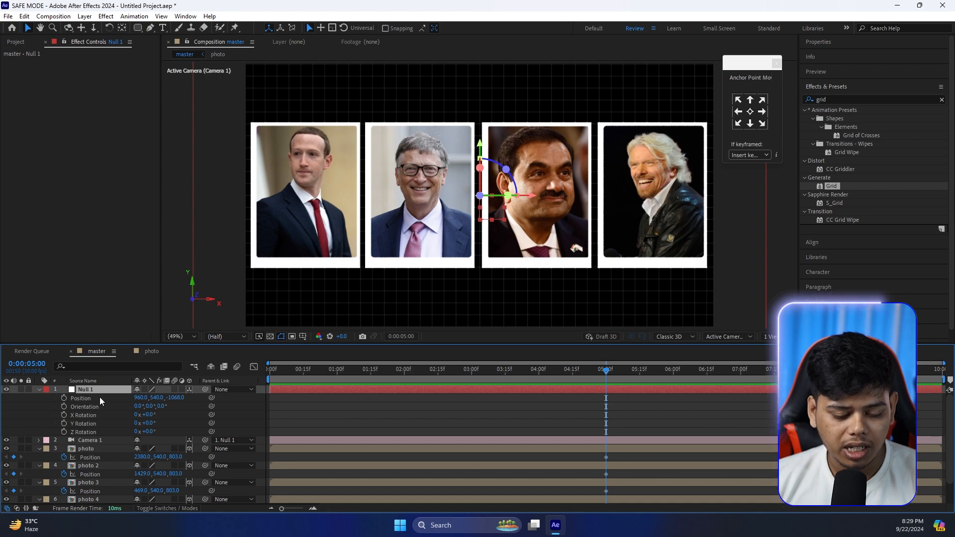
click(64, 398)
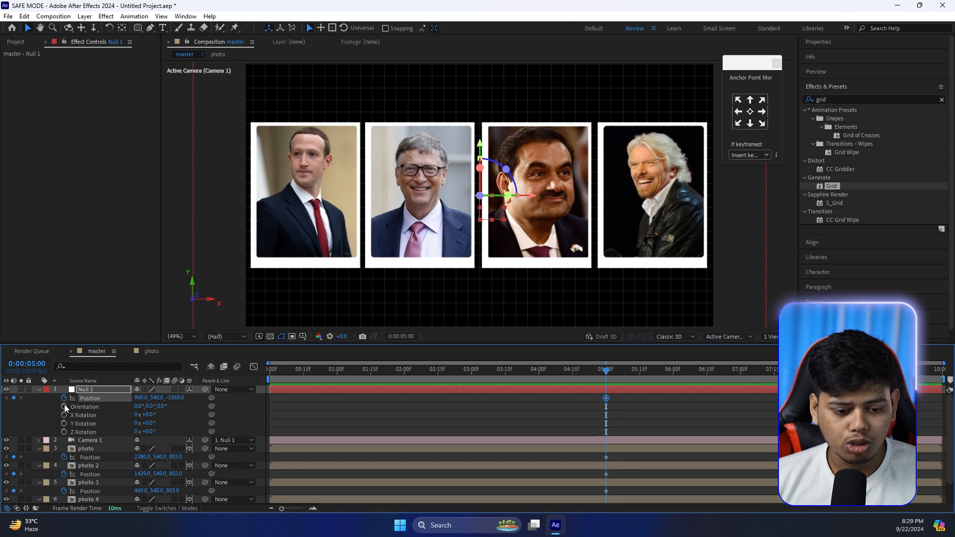
drag(64, 406, 64, 432)
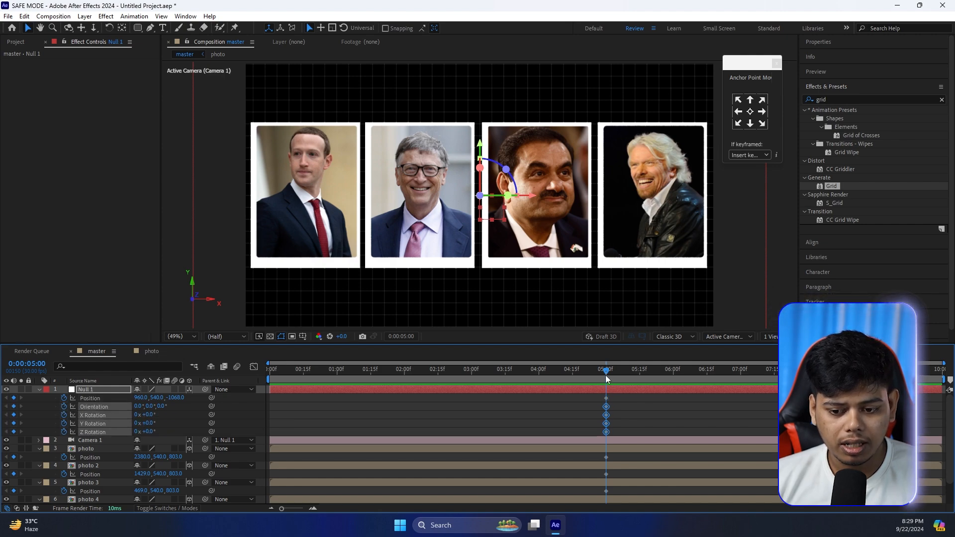
At the start of the timeline, set Null 1's X Orientation to 30°
drag(605, 370, 368, 388)
drag(282, 389, 235, 386)
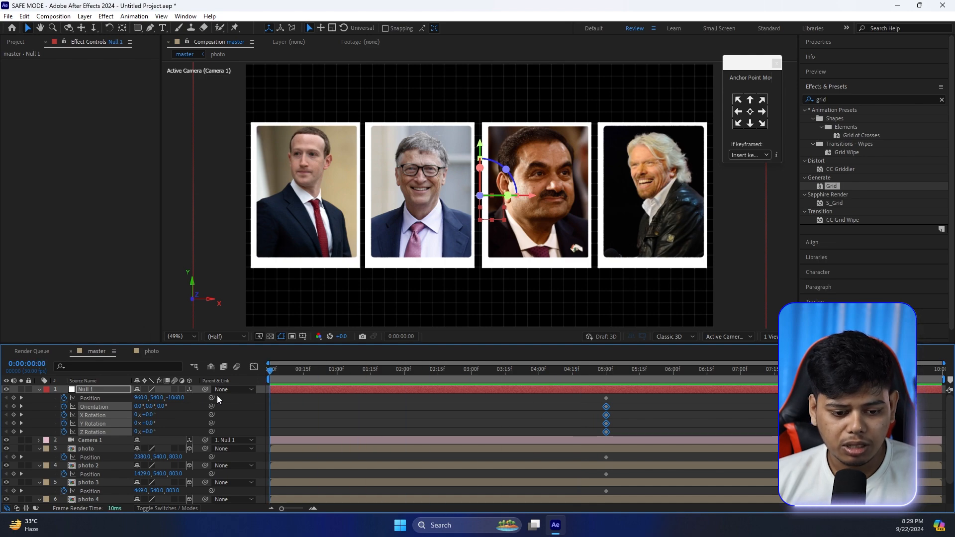
click(79, 407)
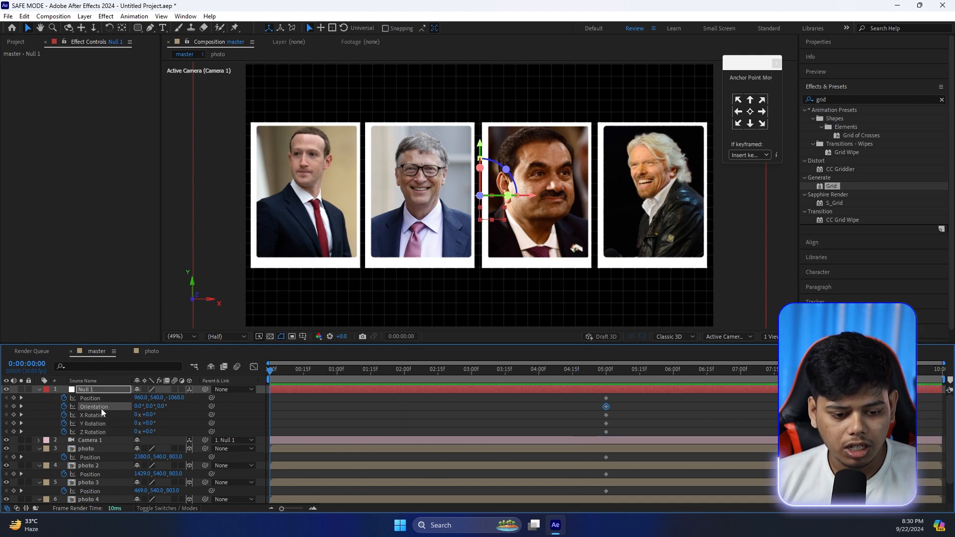
click(138, 407)
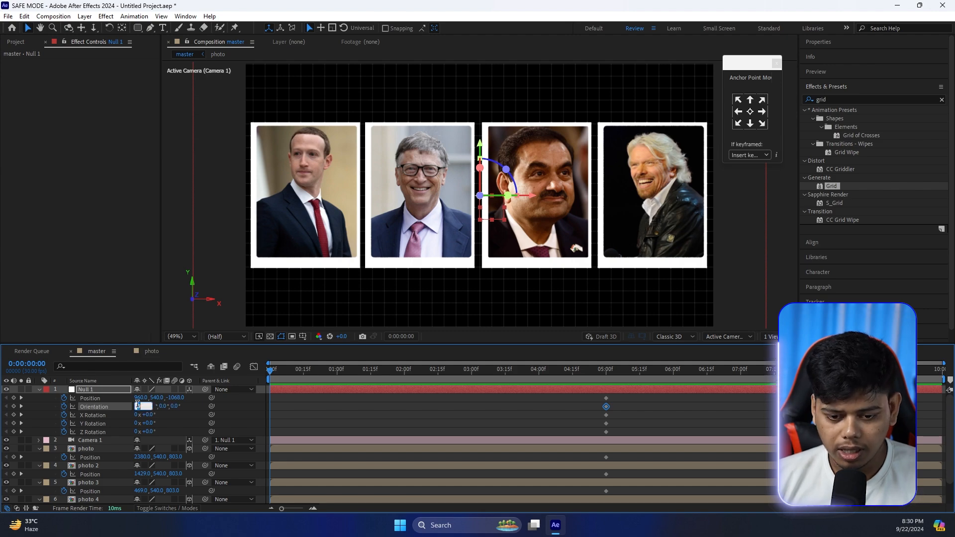
text(30)
key(Return)
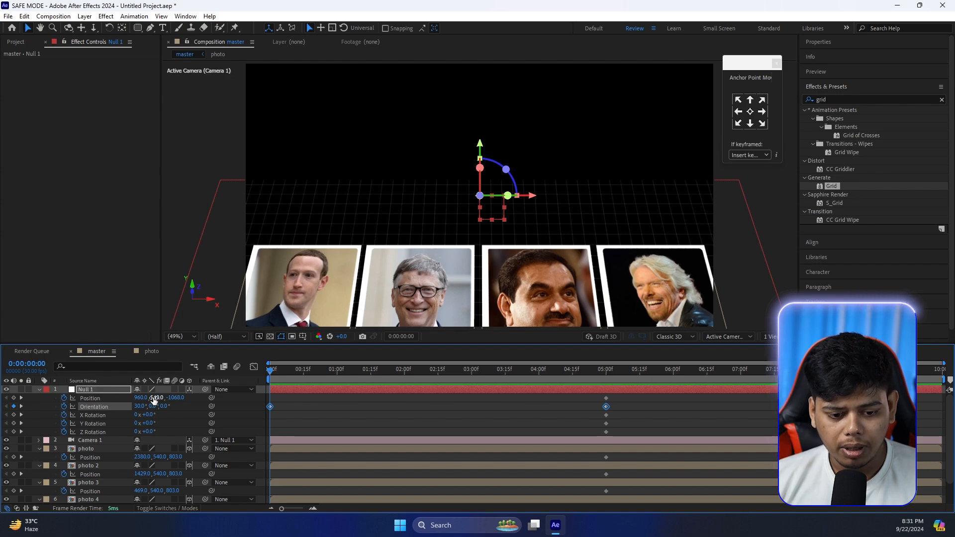
At 0 seconds, move Null 1 to a Y position of 848 and a Z position of 200
drag(157, 401, 412, 427)
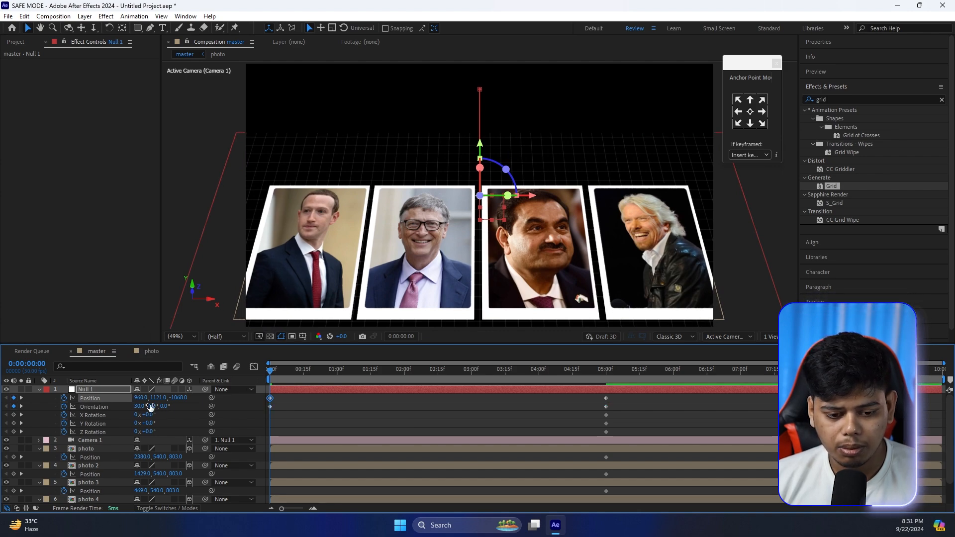
click(176, 398)
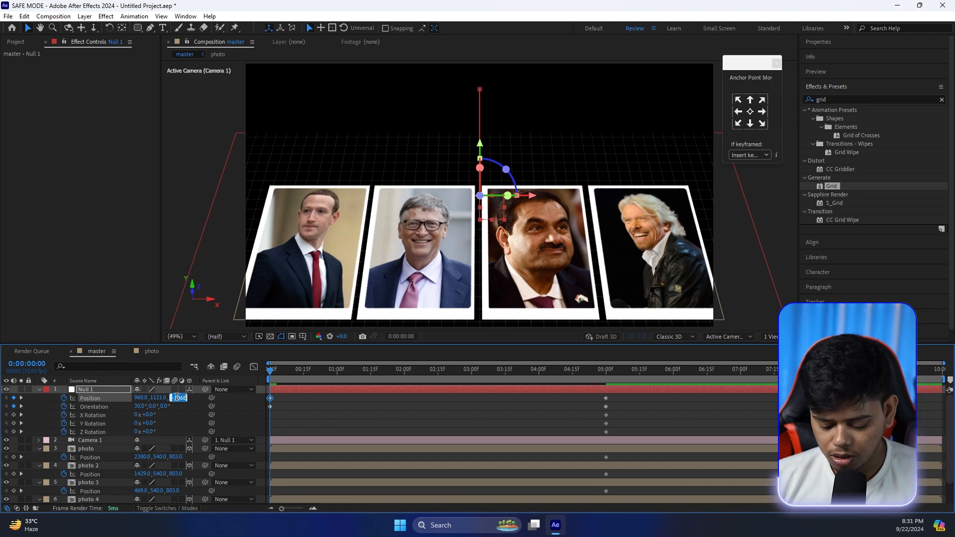
text(200)
key(Return)
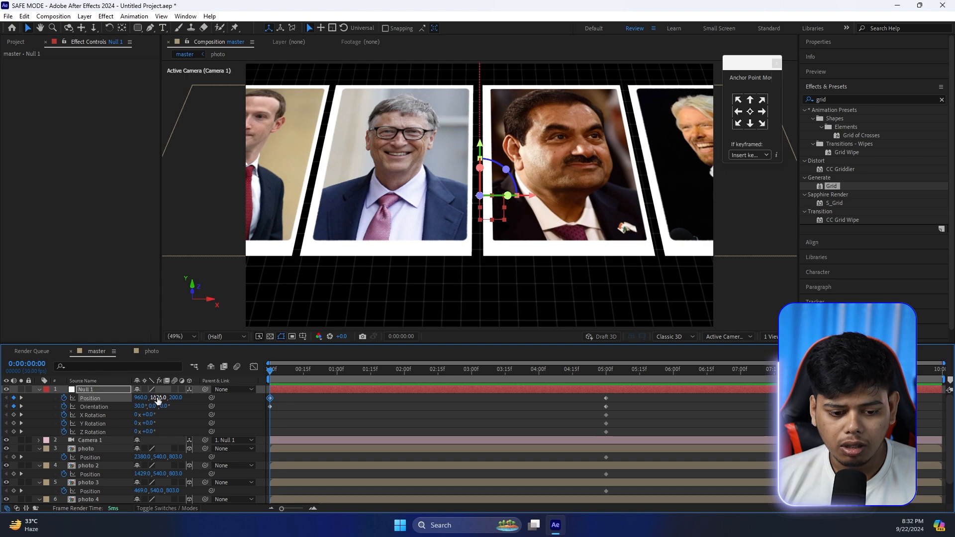
drag(159, 398, 11, 417)
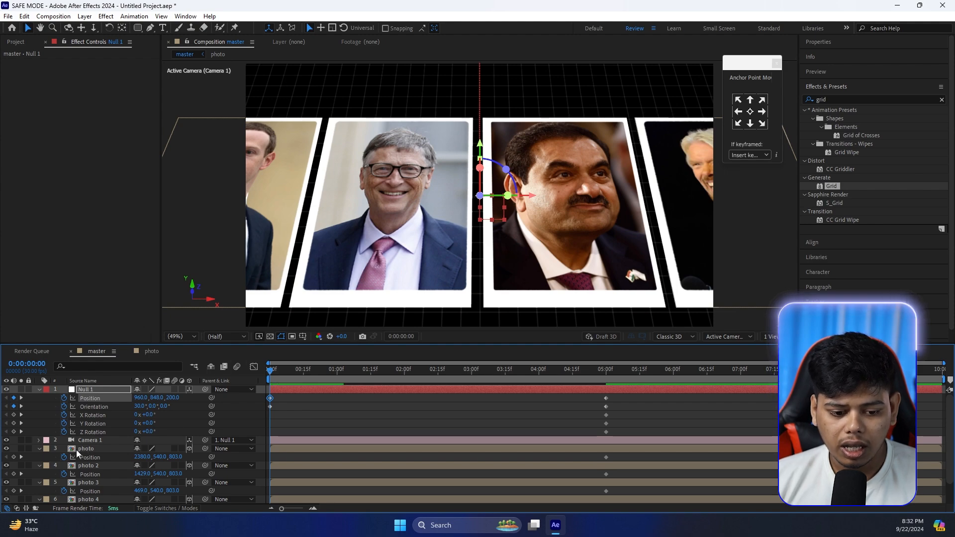
At 0 seconds, move the photo layer down to Y 1890 and photo 3 to Y 1909, out of frame
click(115, 450)
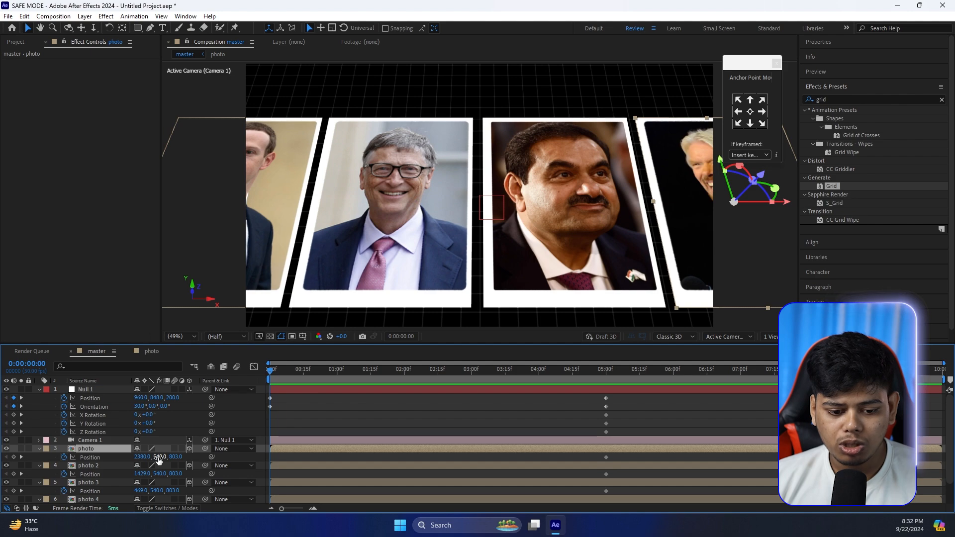
drag(159, 460, 673, 199)
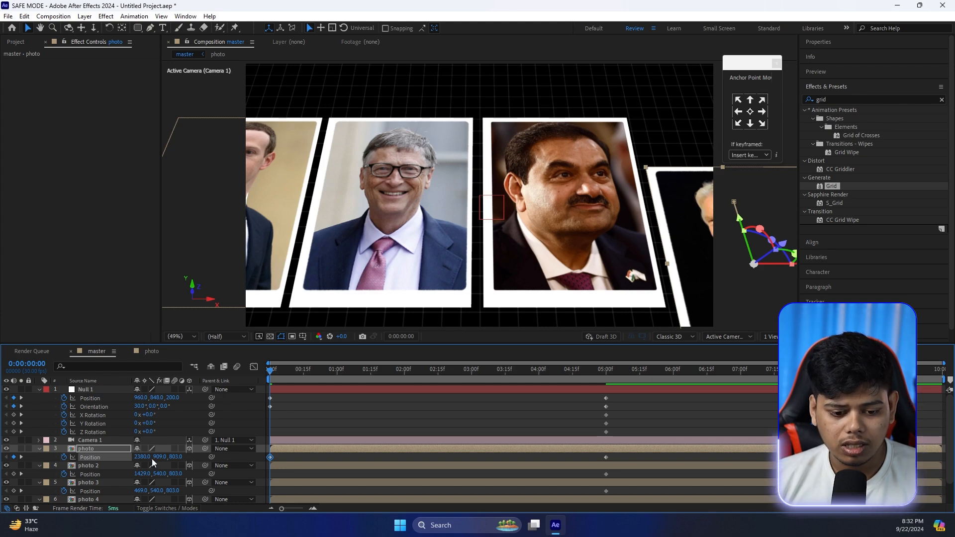
drag(159, 456, 662, 440)
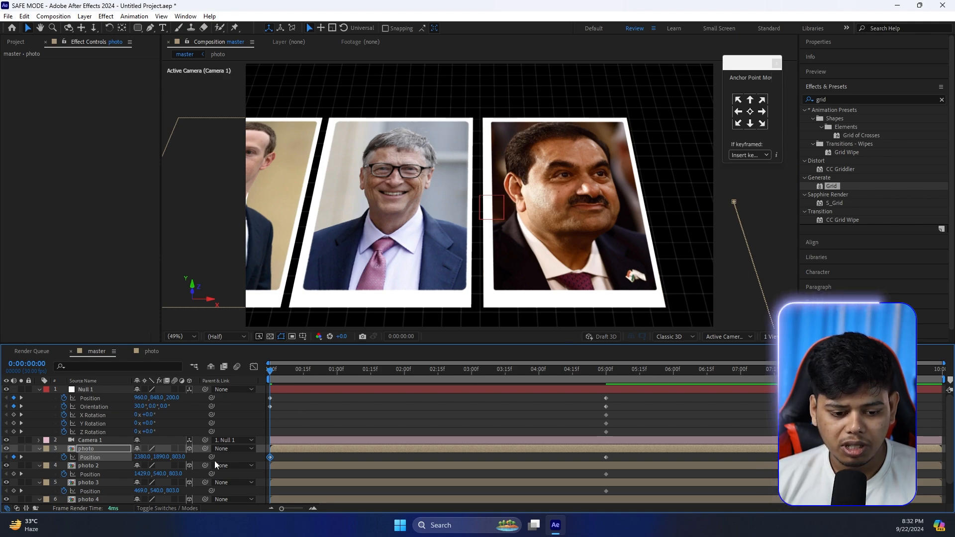
click(86, 482)
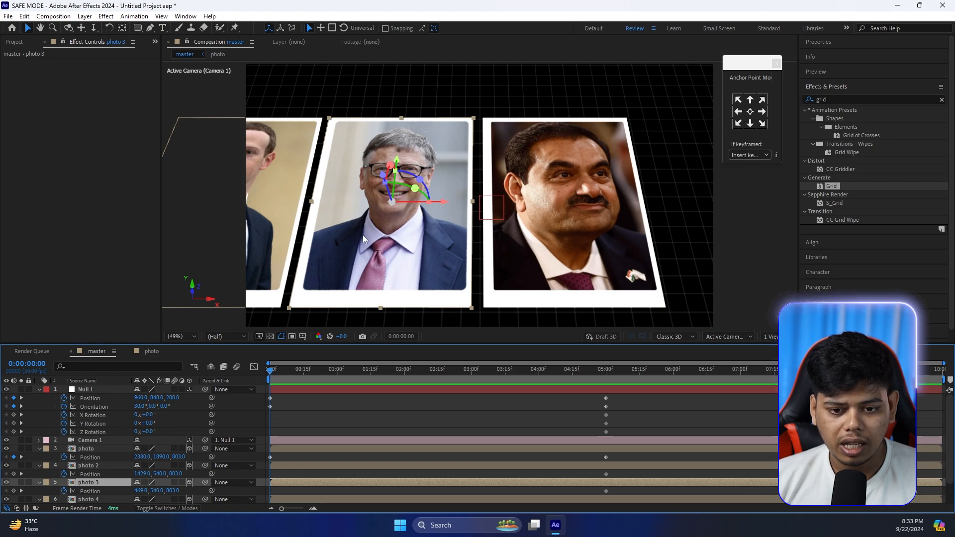
drag(158, 490, 890, 467)
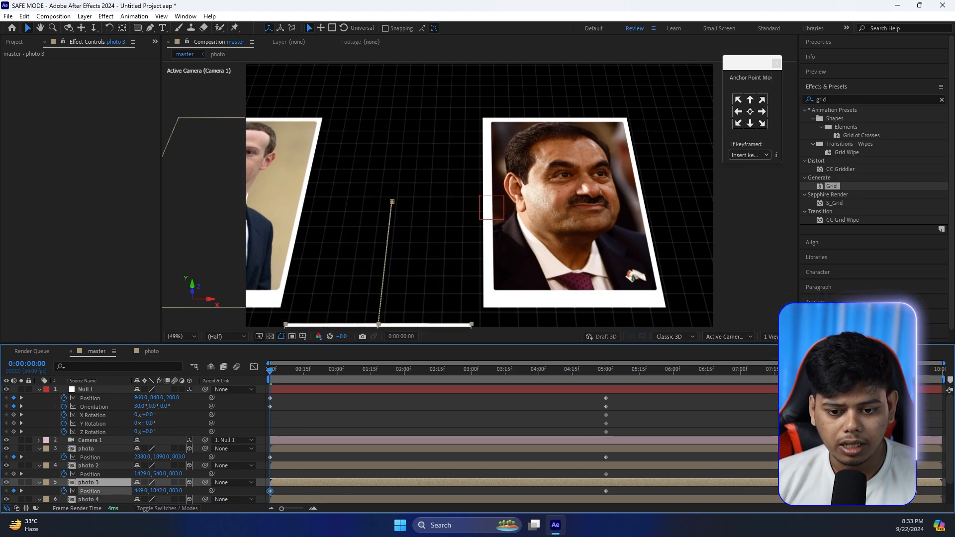
Move photo 4 up out of frame to a Y position of -1249 at 0 seconds
click(94, 497)
scroll(101, 492, down, 1)
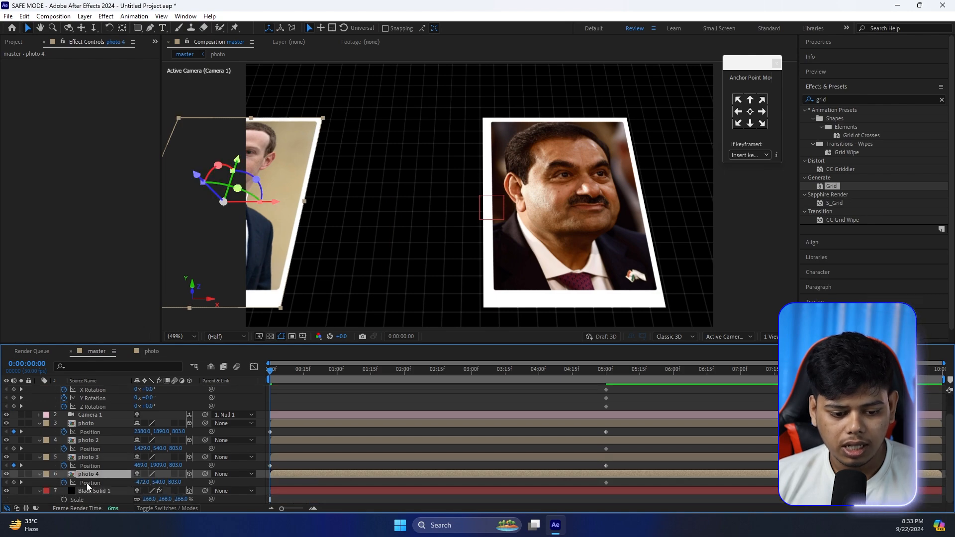
drag(157, 483, 163, 422)
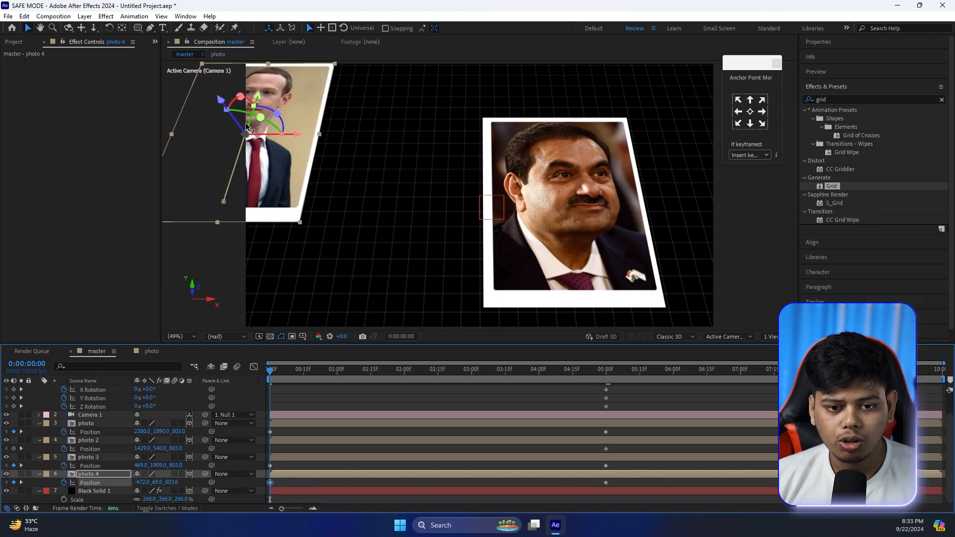
drag(160, 483, 160, 413)
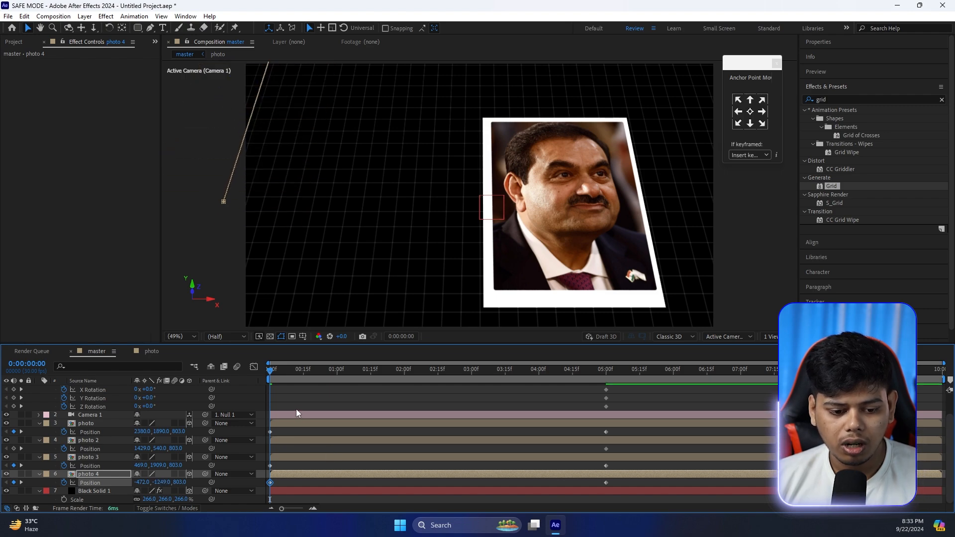
Apply Easy Ease to all keyframes of Null 1 and the four photo layers, with the playhead at 5 seconds
key(space)
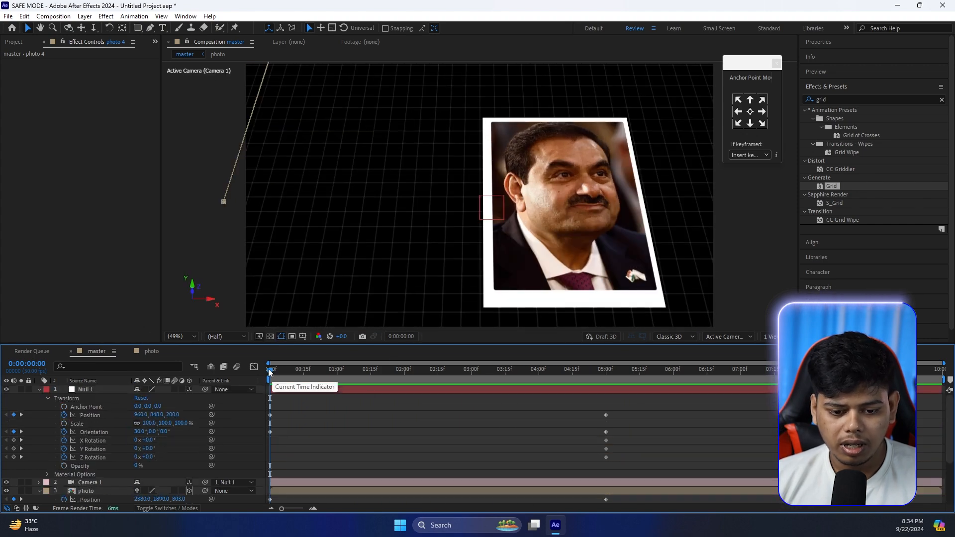
drag(269, 372, 606, 469)
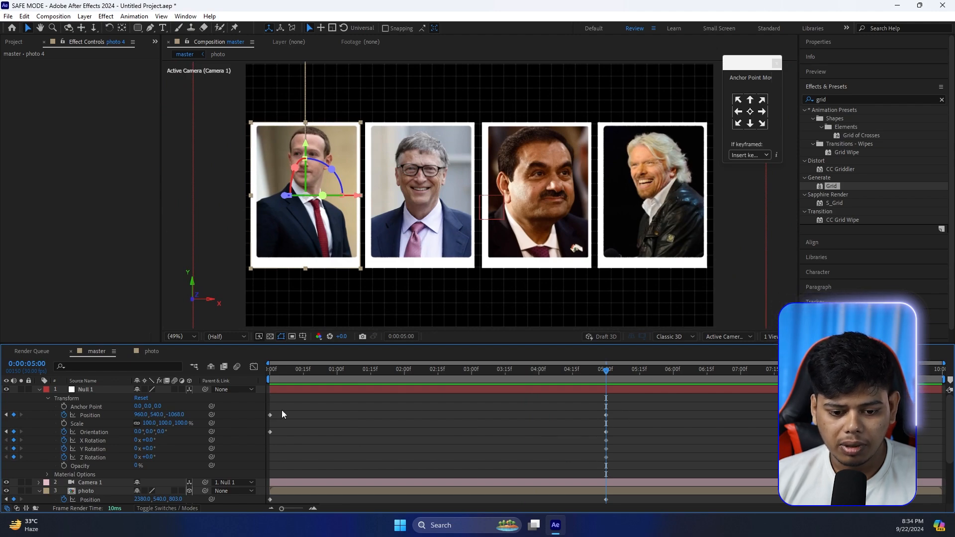
drag(649, 399, 266, 508)
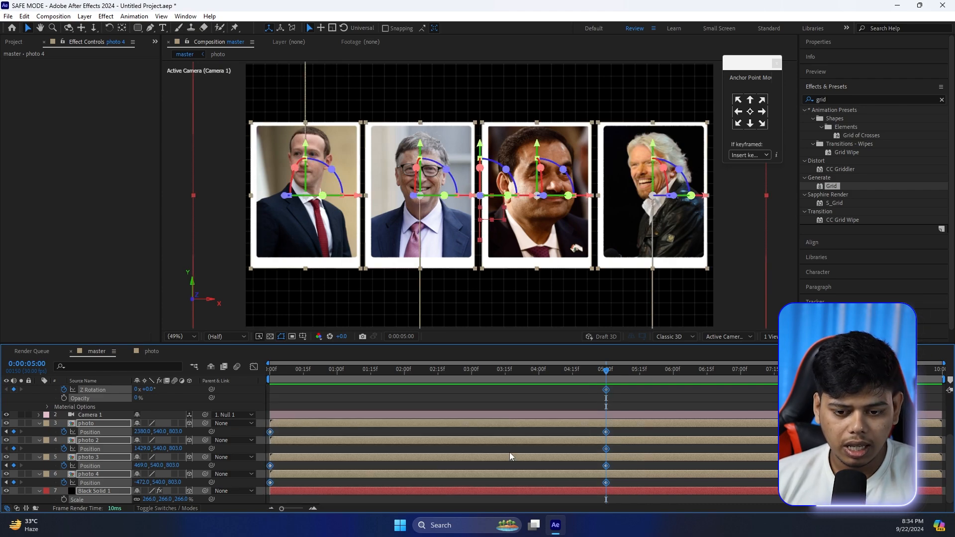
key(F9)
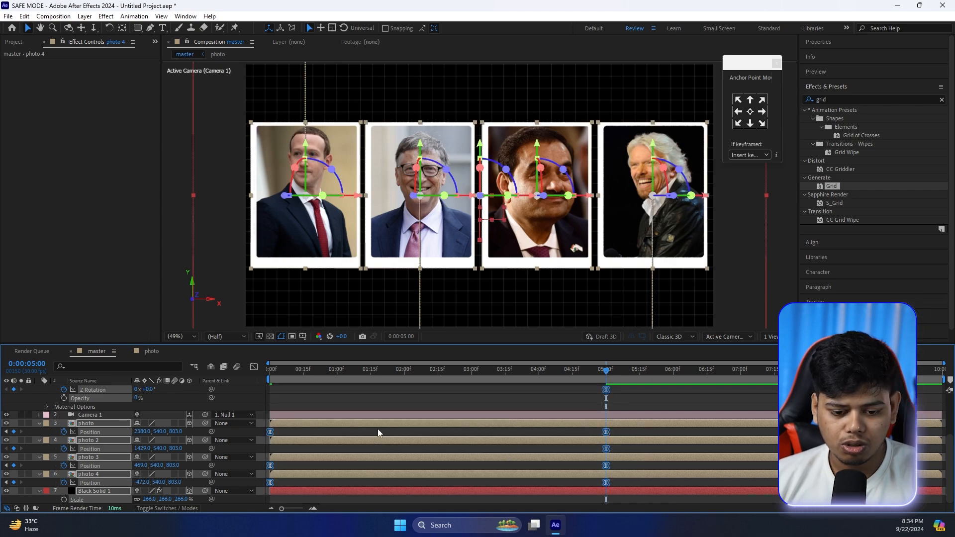
click(271, 411)
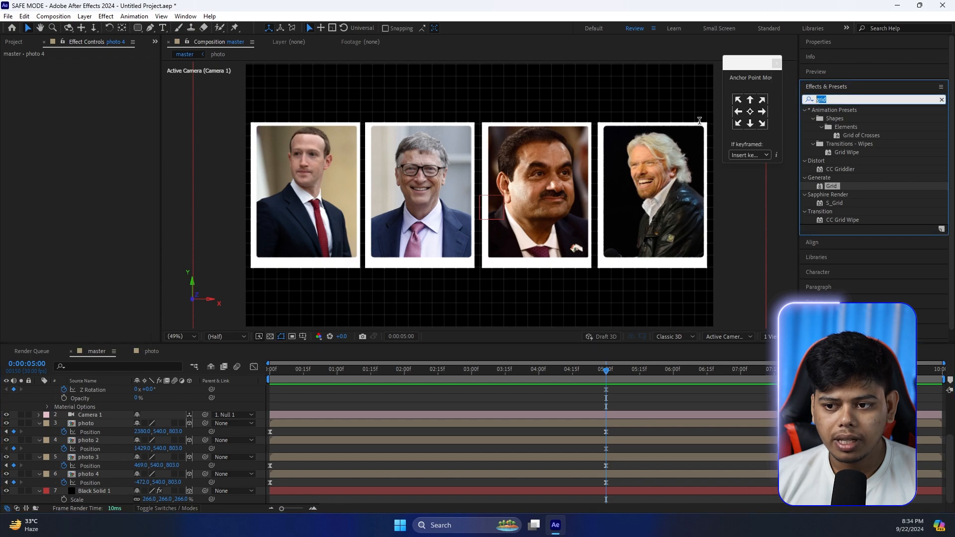
Search the effects for "glow" and apply the Glow effect to the photo layer
click(846, 97)
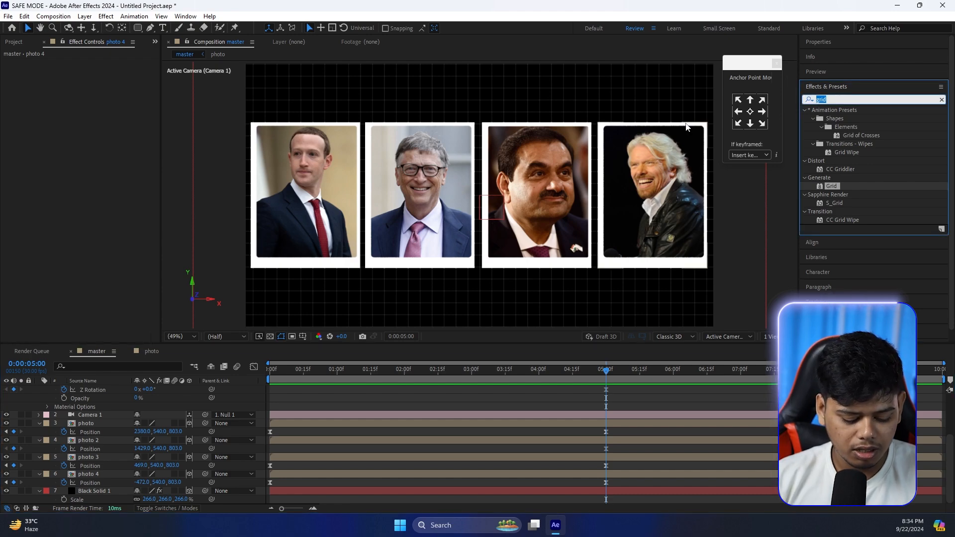
text(glow)
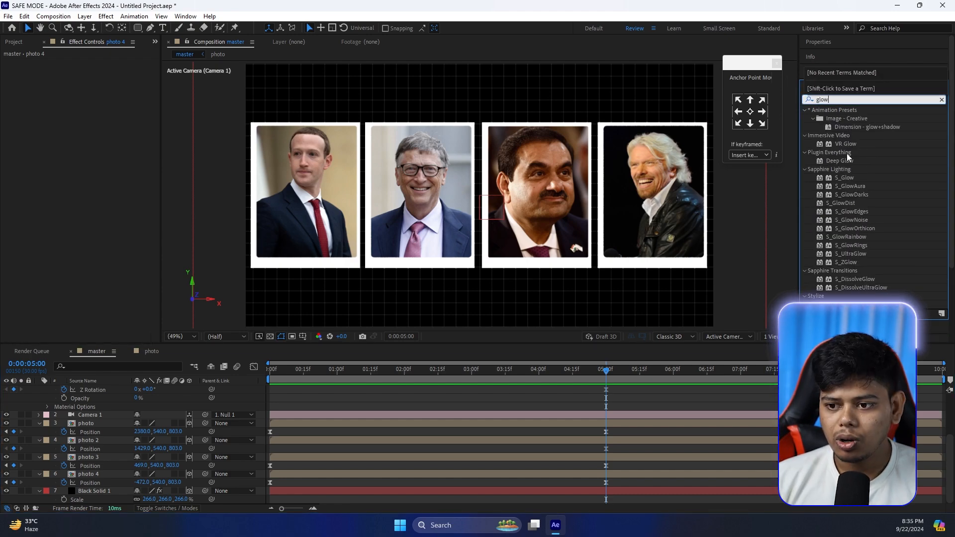
click(88, 457)
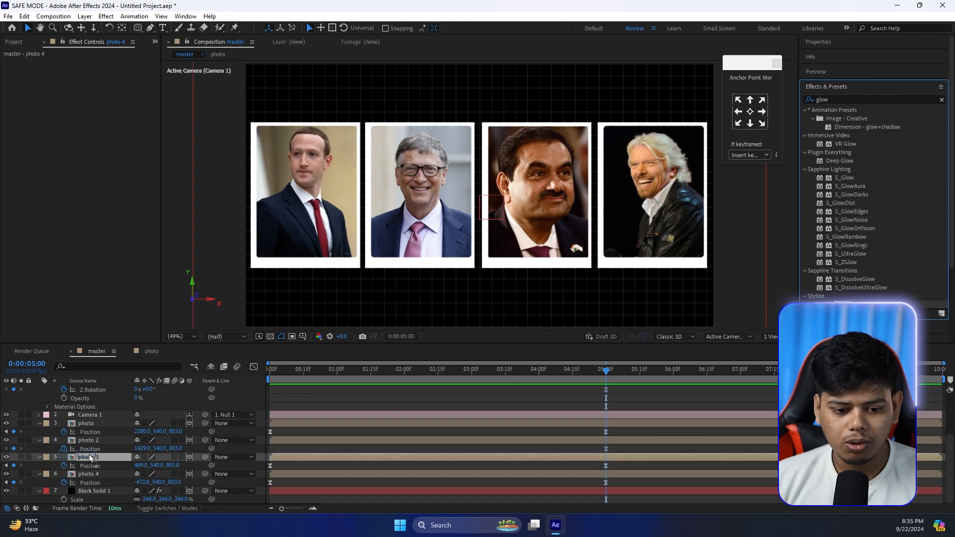
click(90, 424)
drag(89, 424, 89, 424)
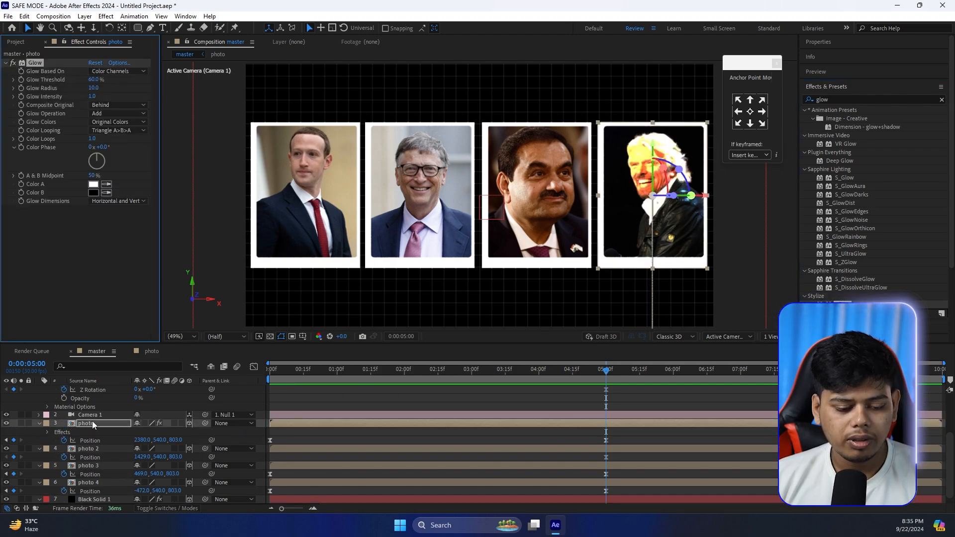
Set the photo layer's Glow to composite the original on top and its Glow Radius to 250
click(118, 105)
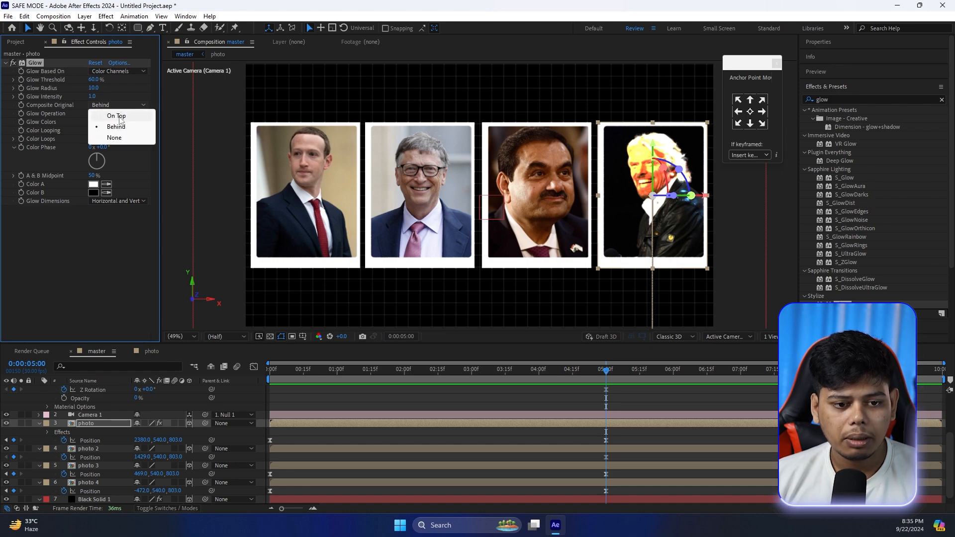
click(117, 116)
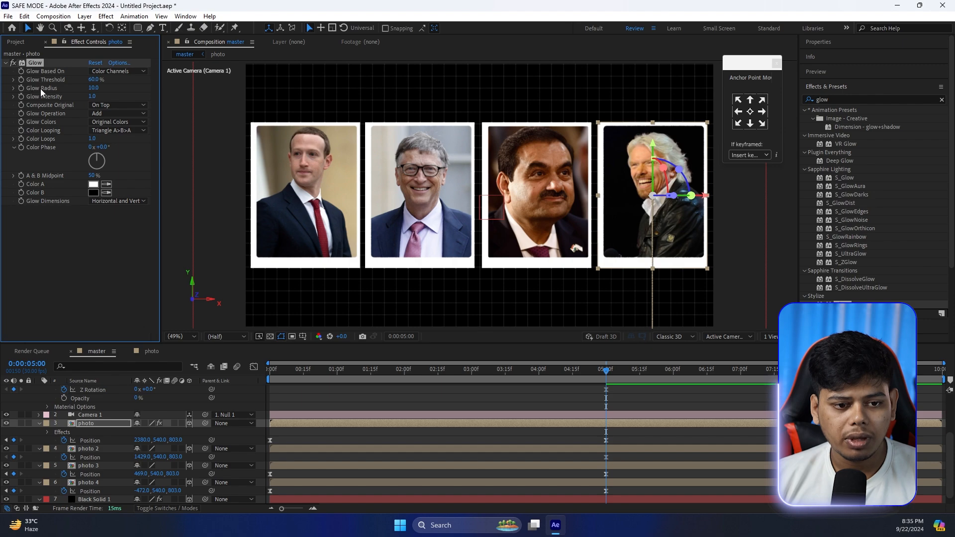
click(93, 88)
text(250)
key(Return)
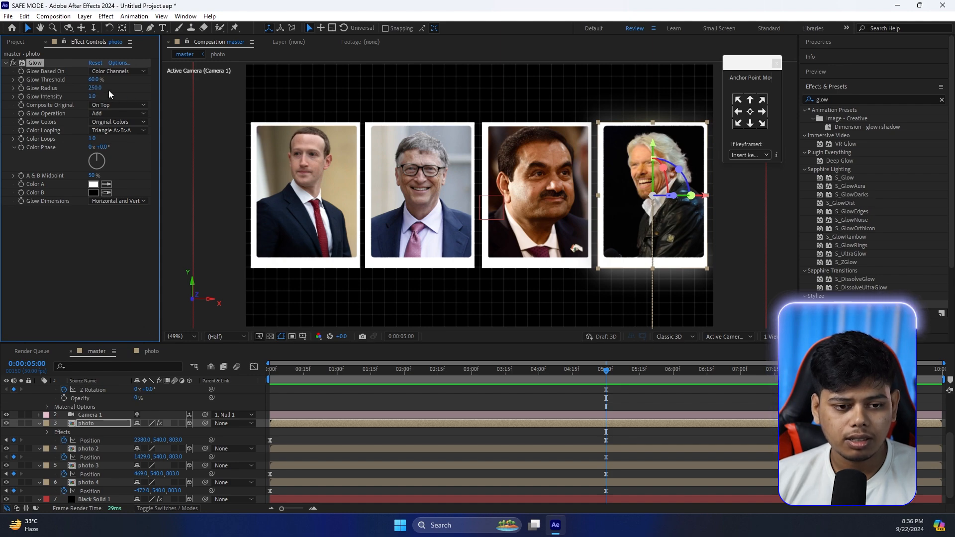
Copy the Glow effect to photo 2 with an intensity of 1.7, and set the photo layer's Glow Intensity to 1.4
click(66, 229)
click(40, 63)
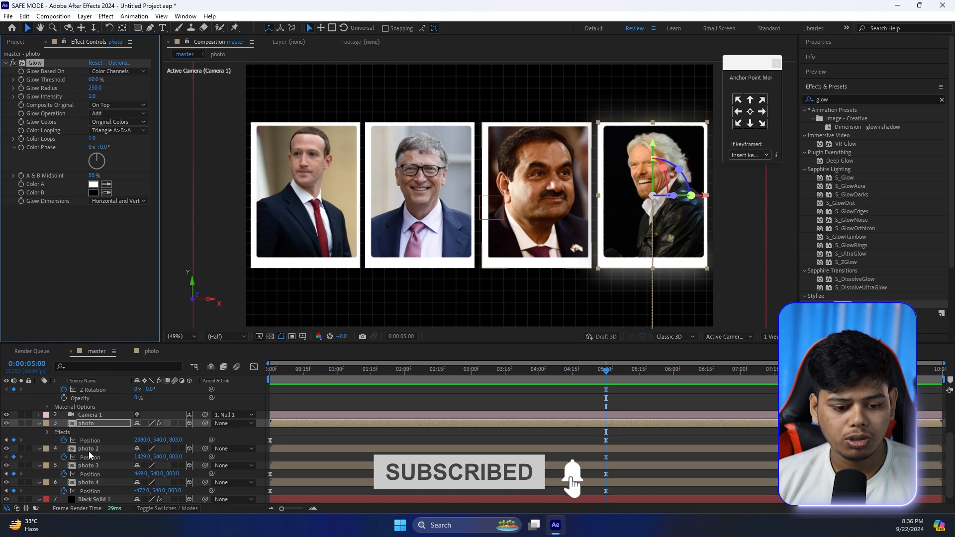
click(88, 452)
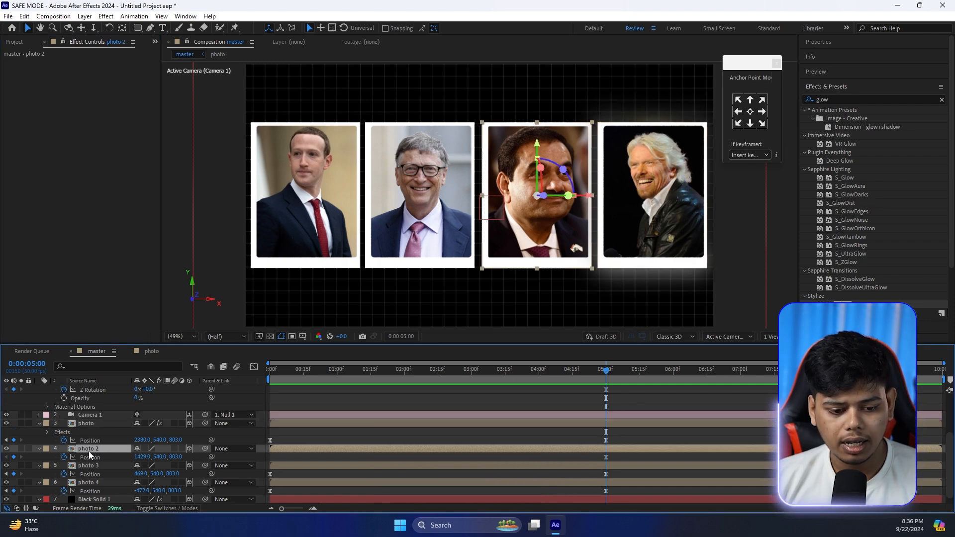
key(ctrl+v)
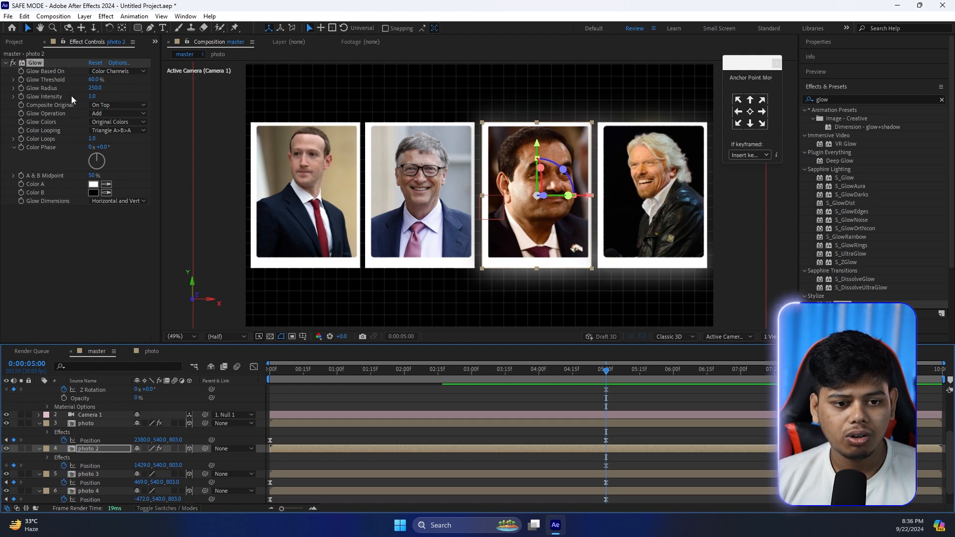
drag(91, 97, 137, 104)
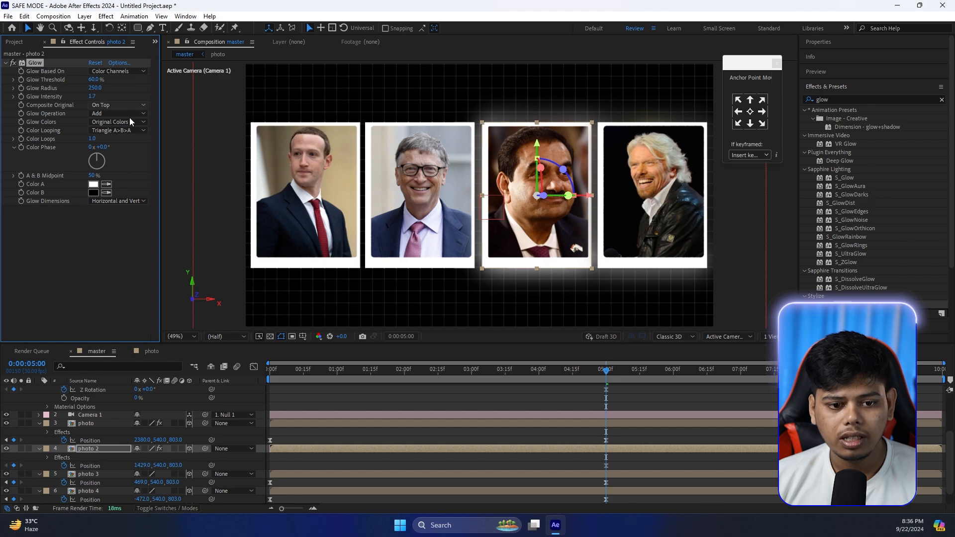
click(94, 426)
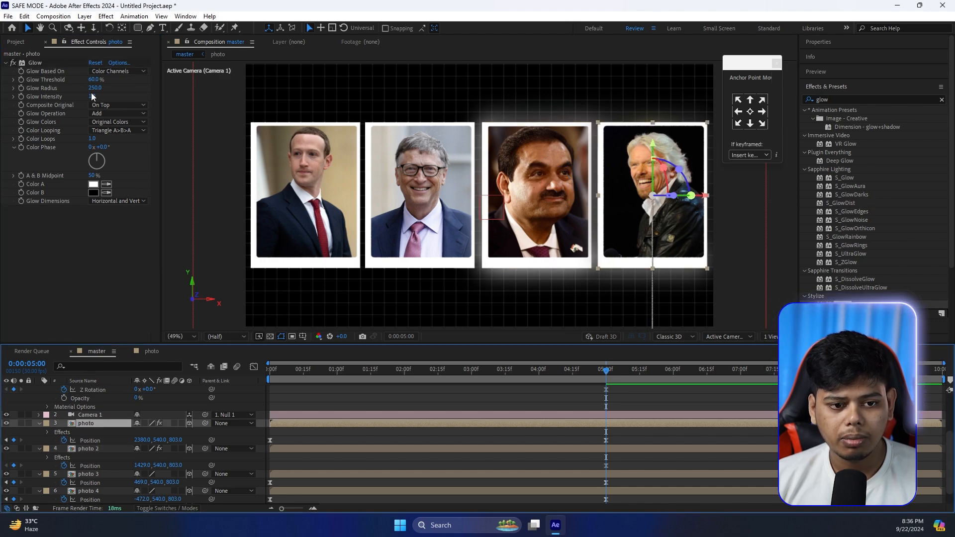
drag(91, 96, 119, 105)
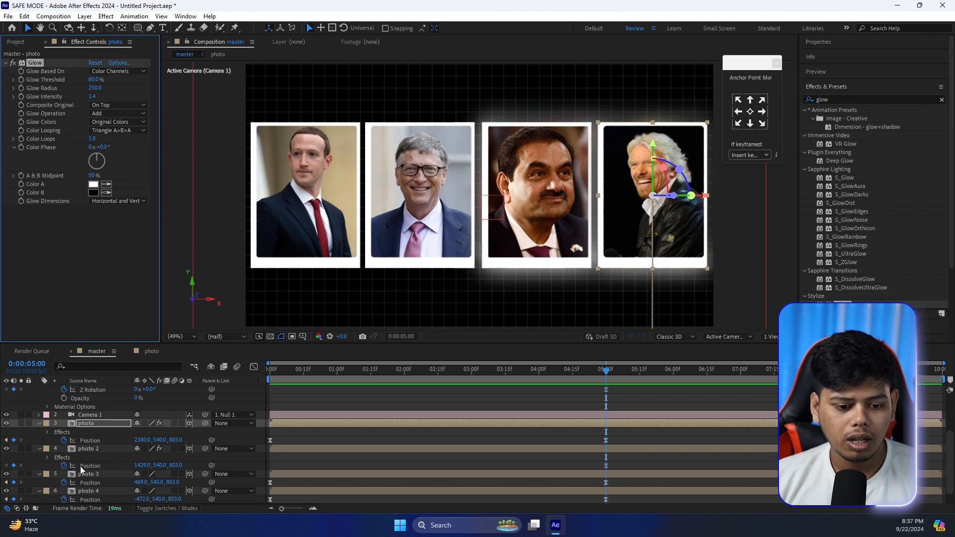
Paste the copied Glow effect onto photo 3 and photo 4, and increase photo 4's Glow Intensity
click(94, 474)
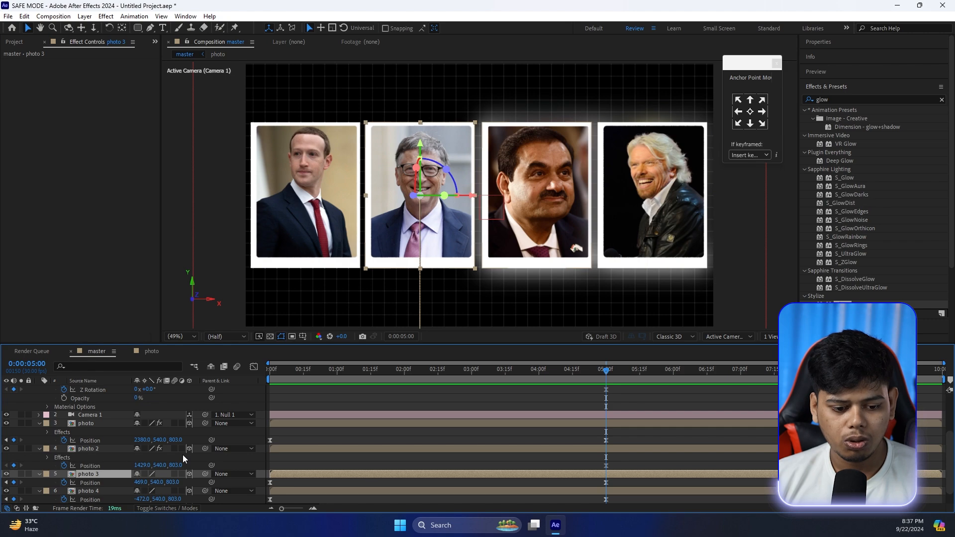
key(ctrl+v)
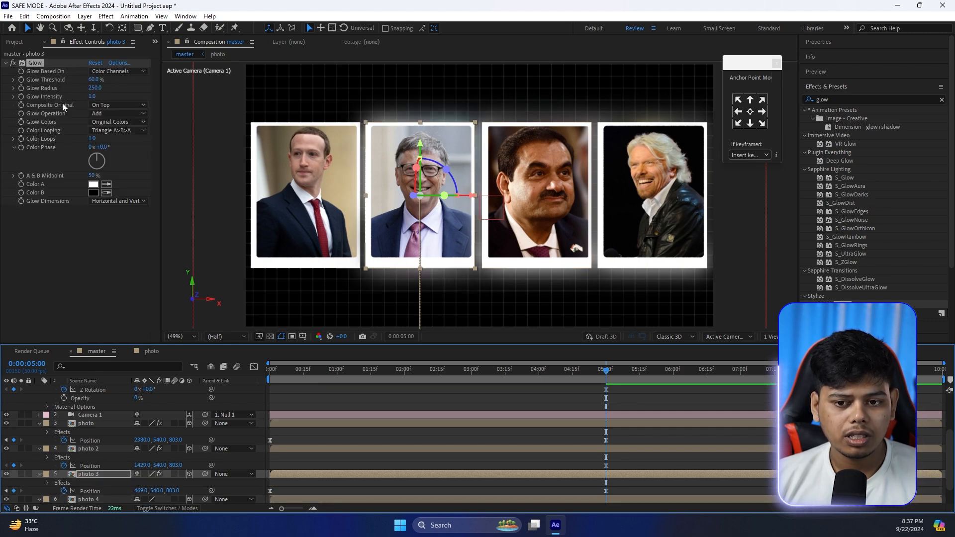
scroll(114, 416, down, 1)
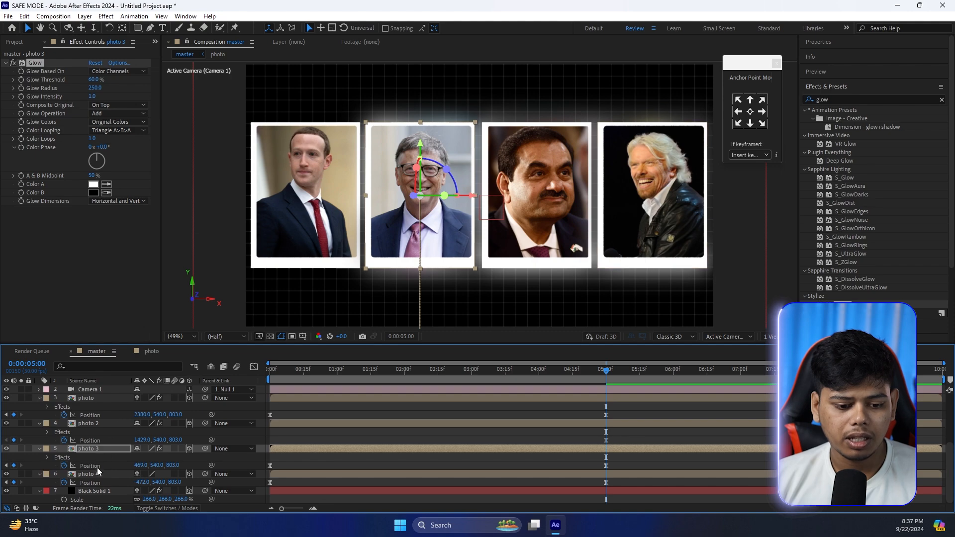
click(93, 474)
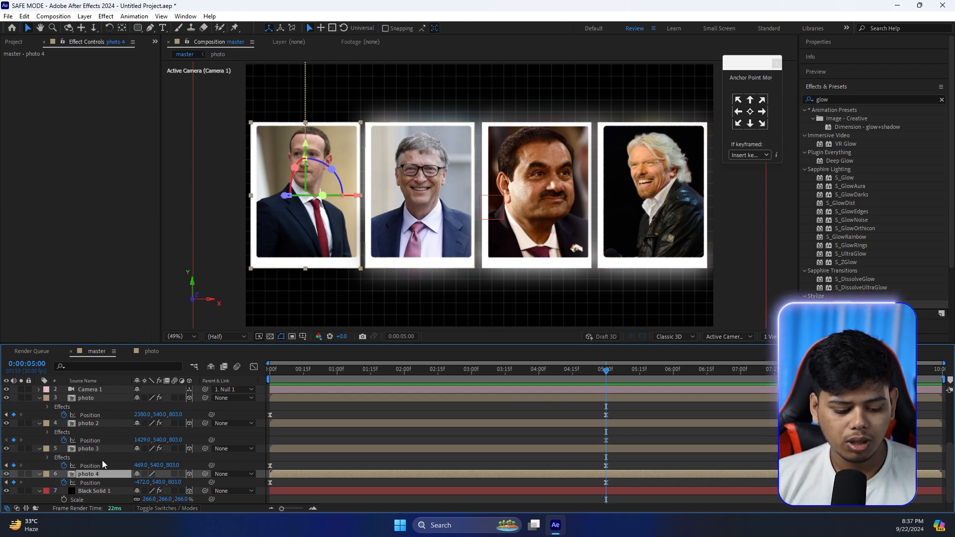
key(ctrl+v)
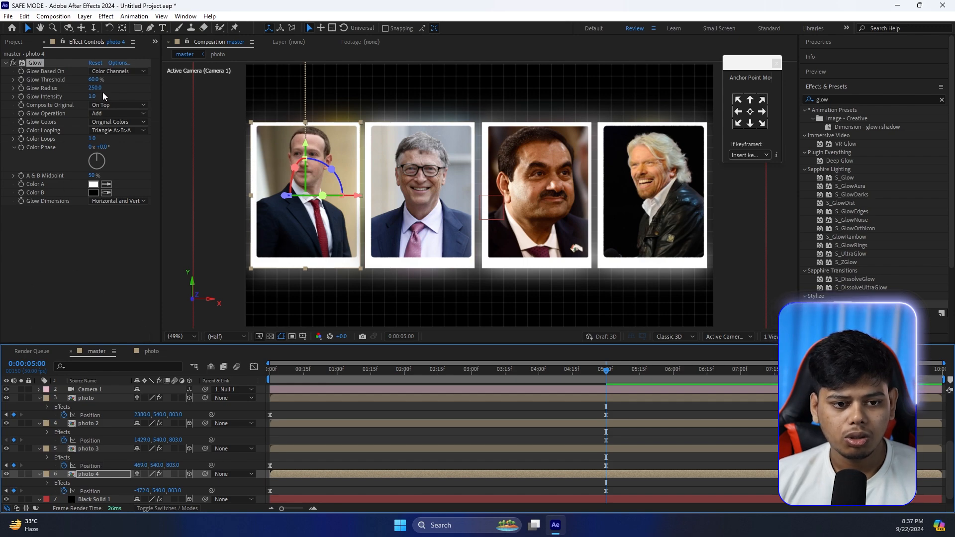
drag(91, 97, 135, 108)
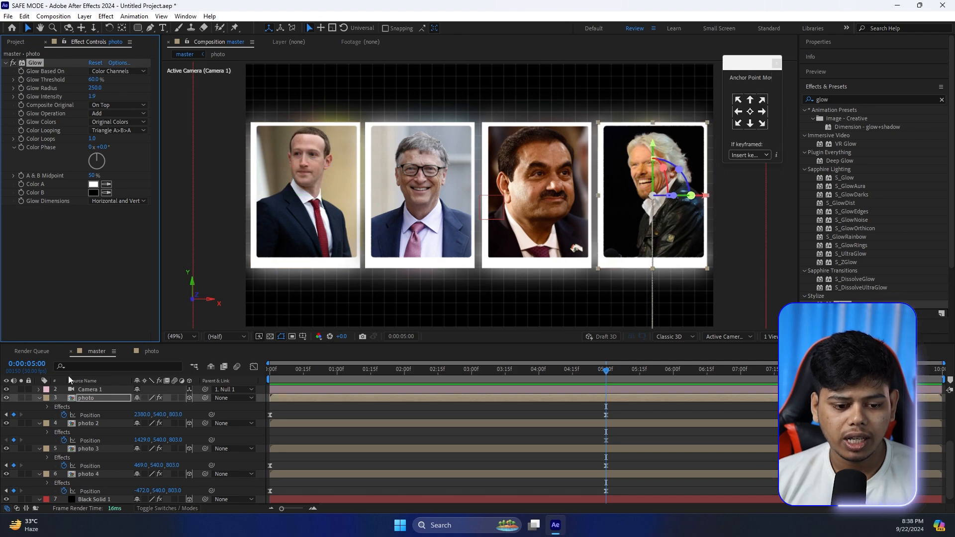
Collapse the expanded properties of all layers in the master composition, including Null 1
drag(60, 389, 132, 477)
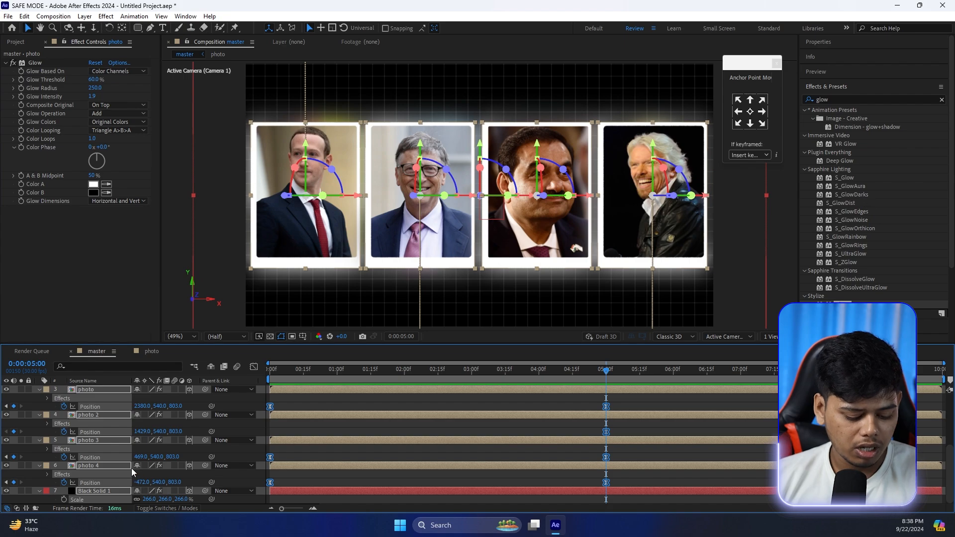
key(u)
scroll(76, 425, up, 1)
click(99, 389)
key(u)
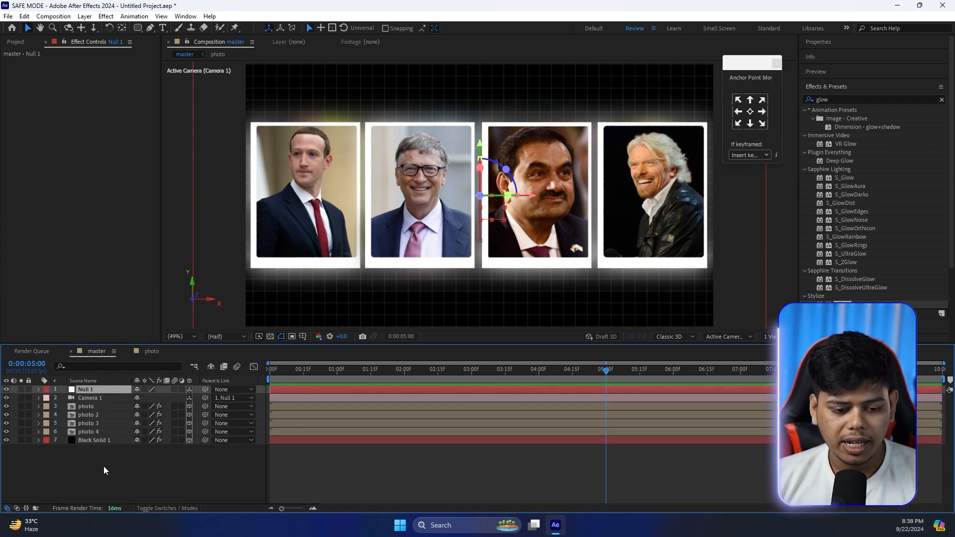
Create a new adjustment layer above Null 1 and rename it Color
right_click(89, 463)
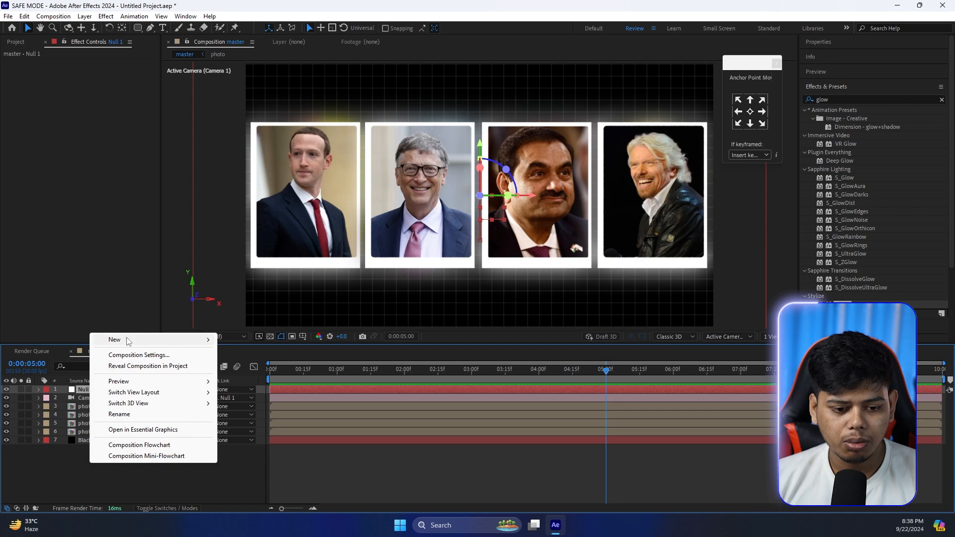
mouse_move(126, 340)
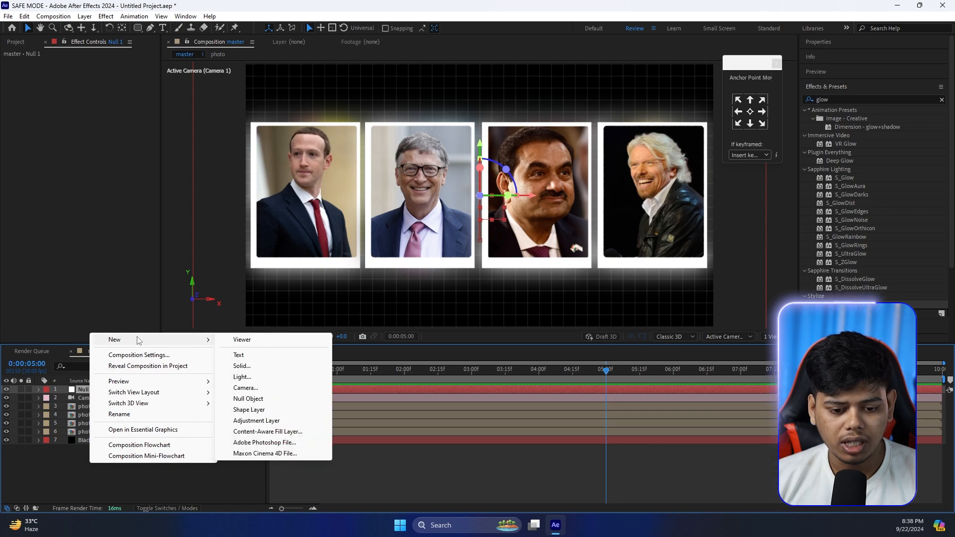
click(256, 421)
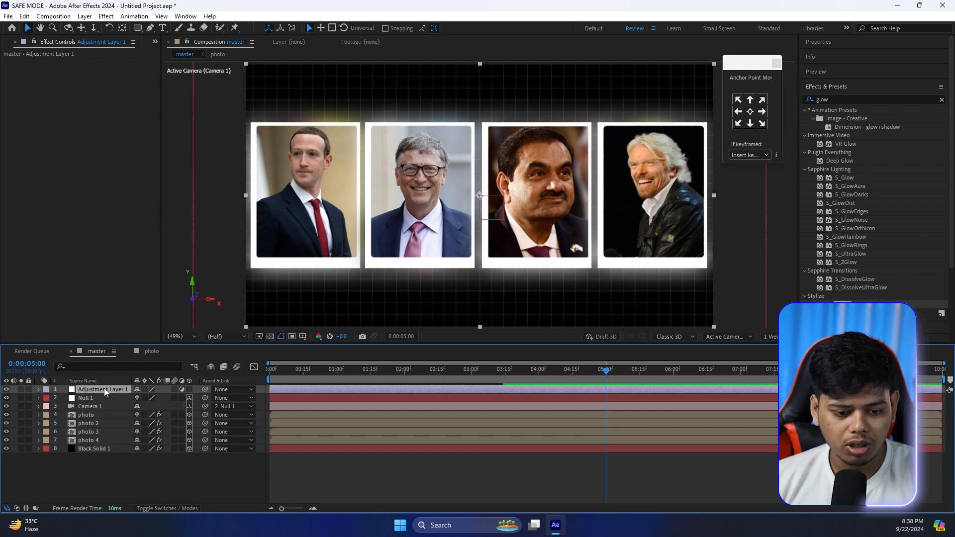
key(Return)
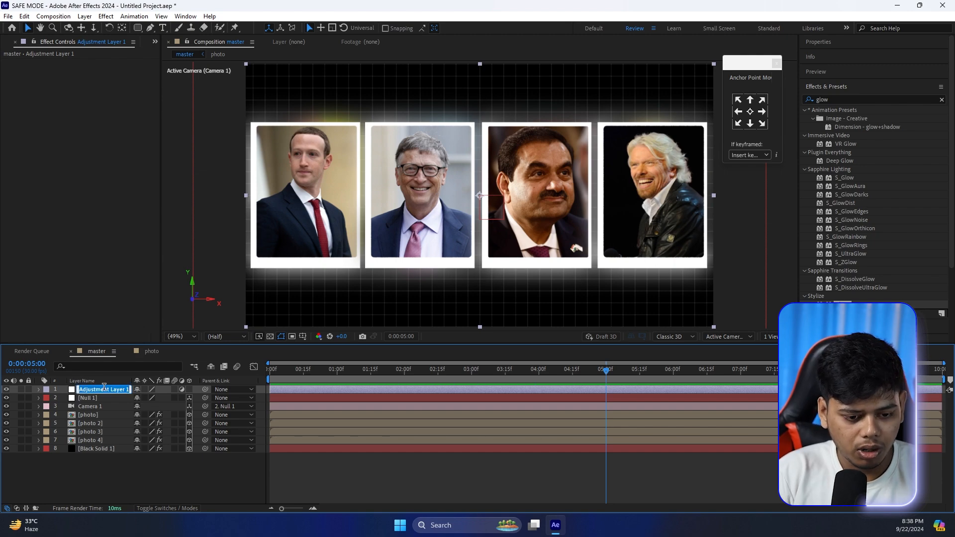
text(Col)
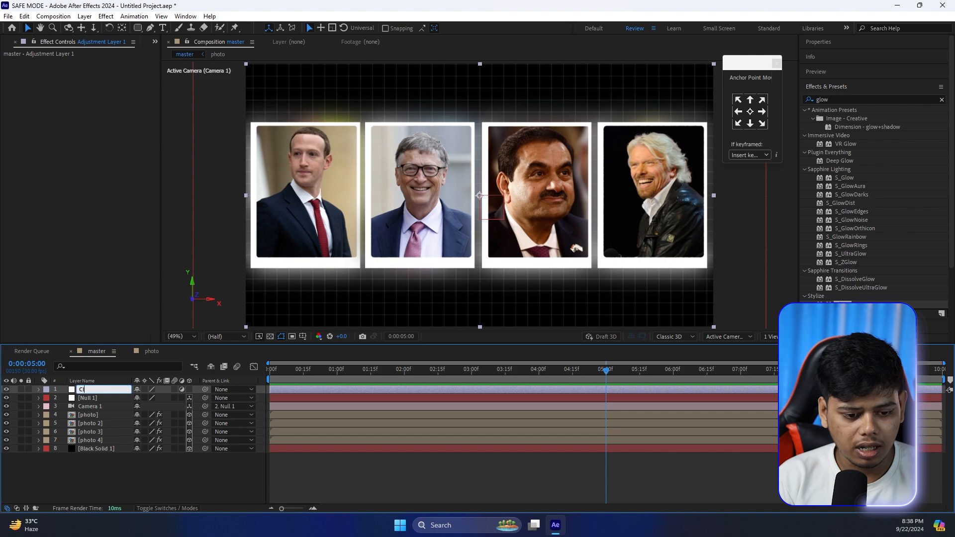
text(or)
key(Return)
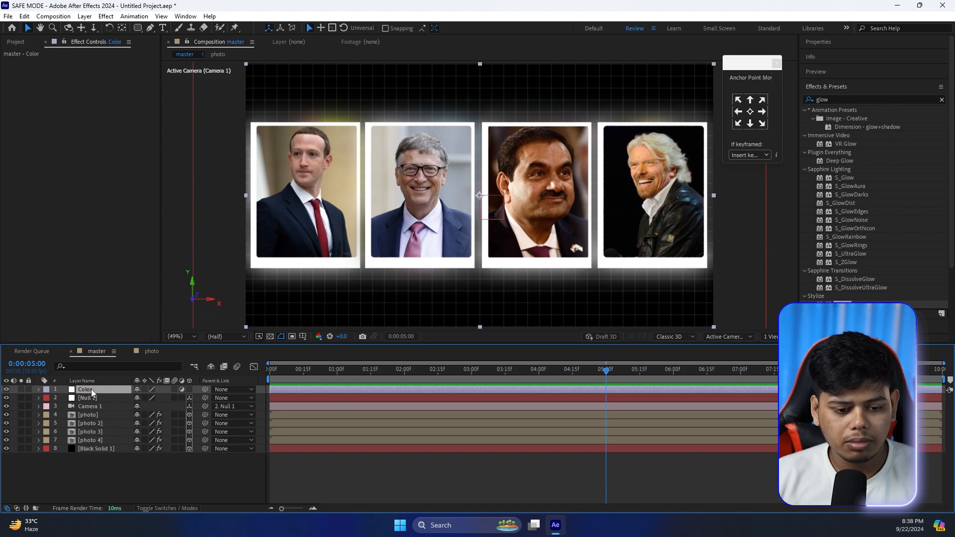
Search the effects for "lume" and apply Lumetri Color to the Color adjustment layer
click(845, 98)
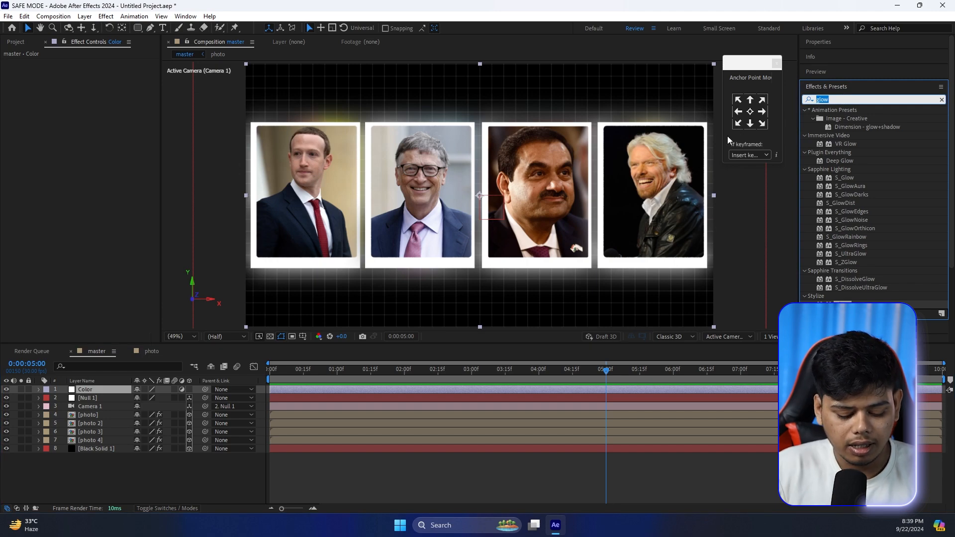
text(lume)
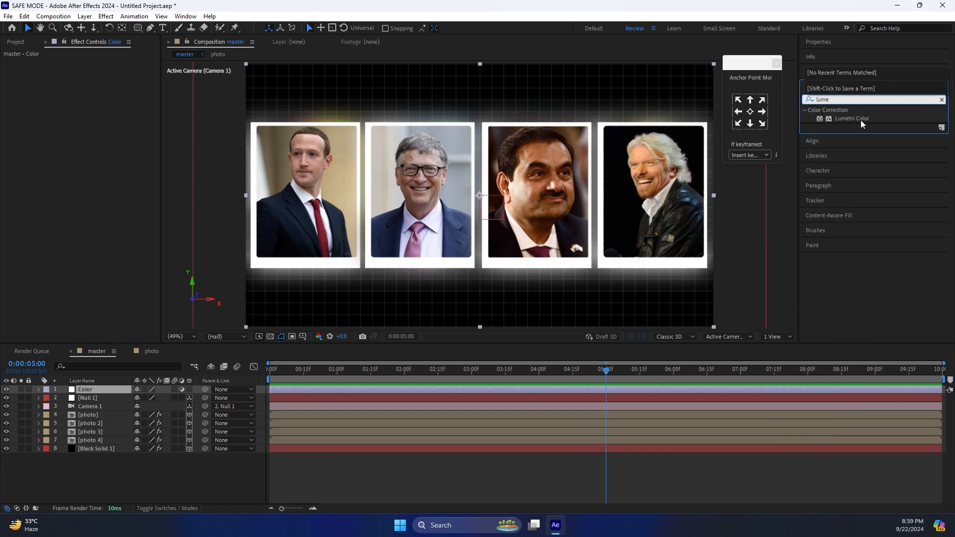
drag(863, 118, 104, 388)
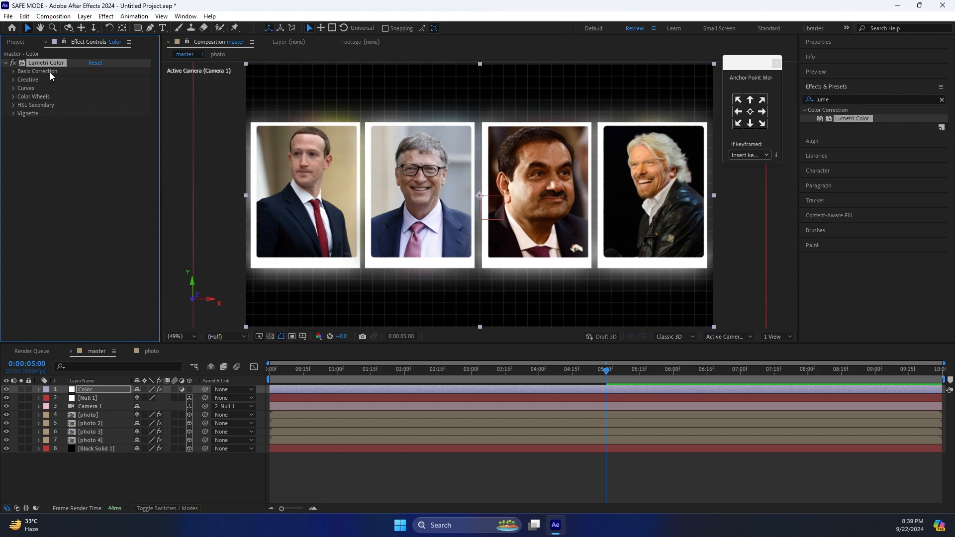
At 0:00:03:01, start keyframing Lumetri's Temperature and Saturation in Basic Correction, and set Saturation to 0
click(14, 71)
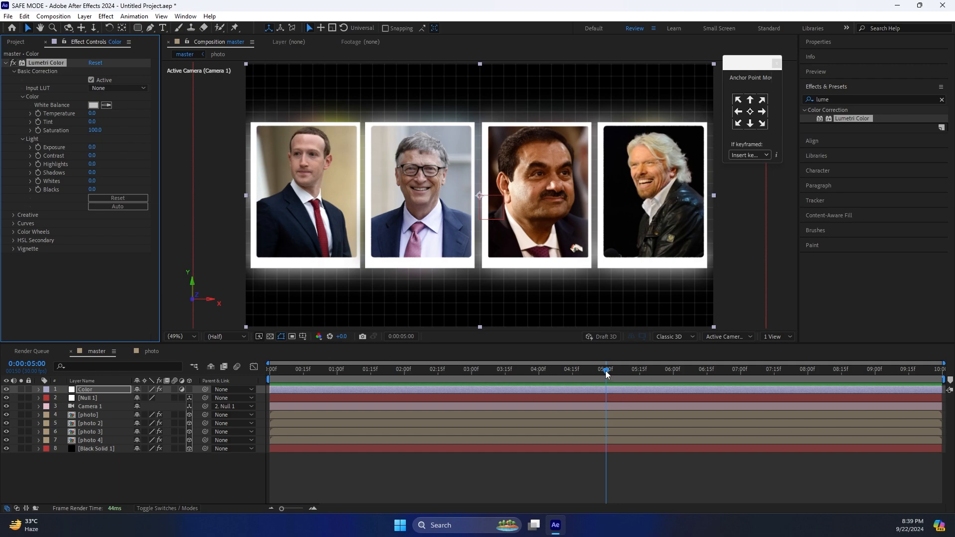
drag(606, 375, 473, 415)
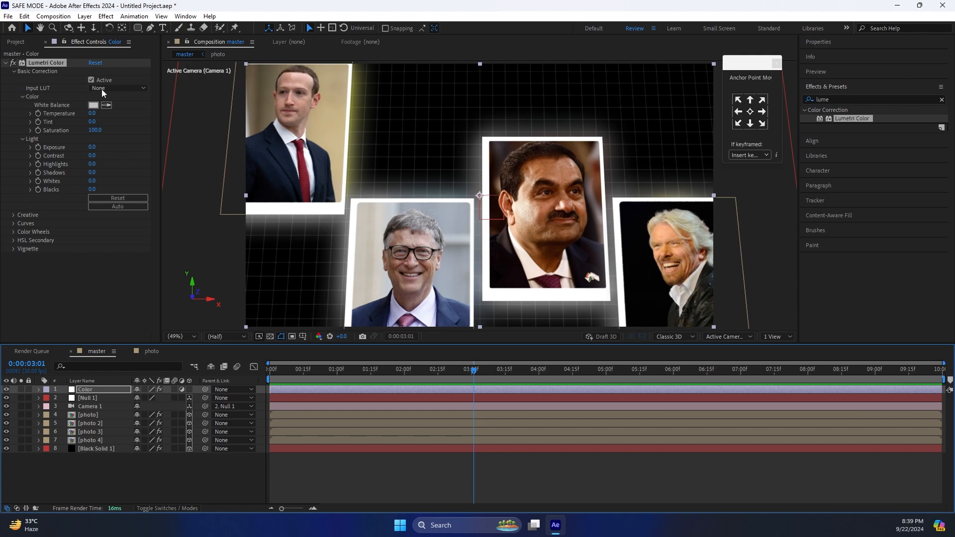
click(40, 113)
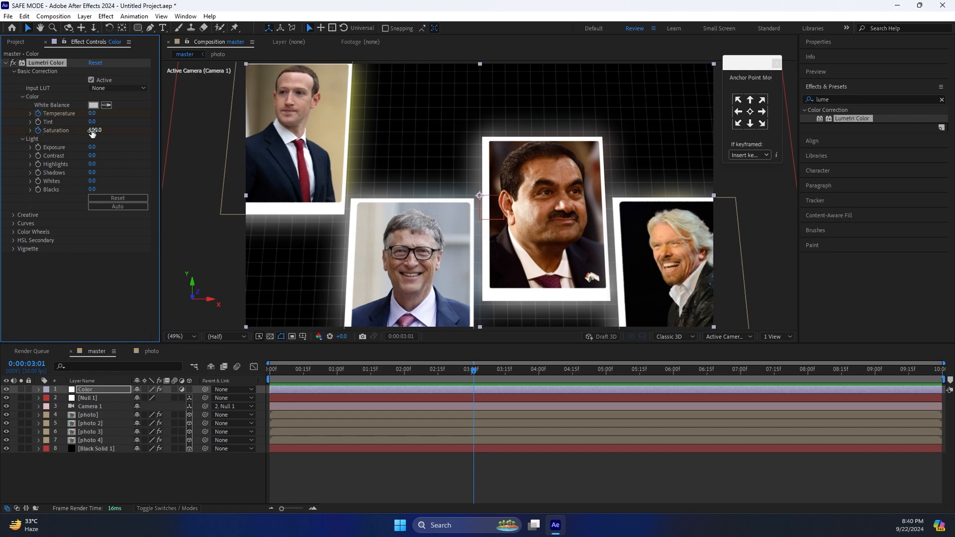
drag(92, 131, 67, 131)
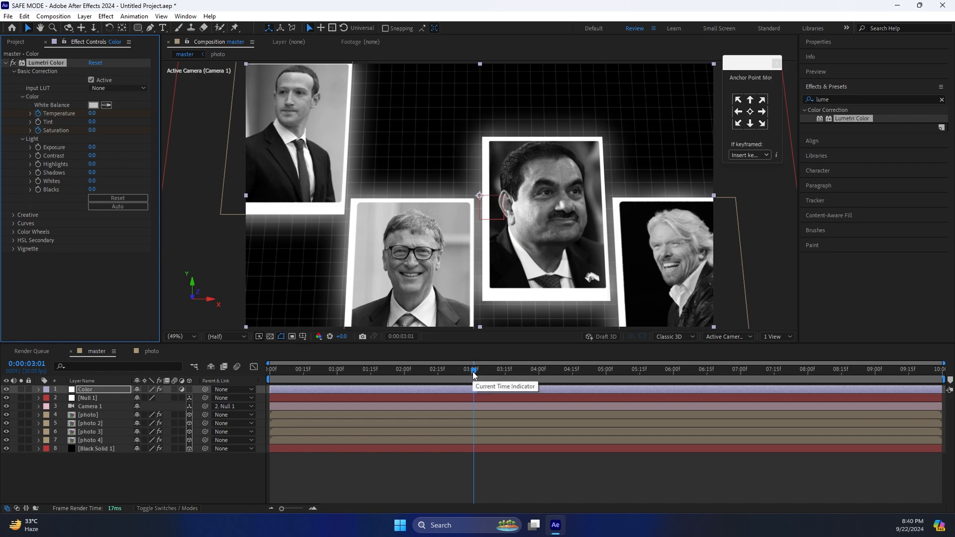
At 0:00:04:28, set the Color layer's Lumetri Saturation to 100 and Temperature to 30
drag(474, 375, 601, 405)
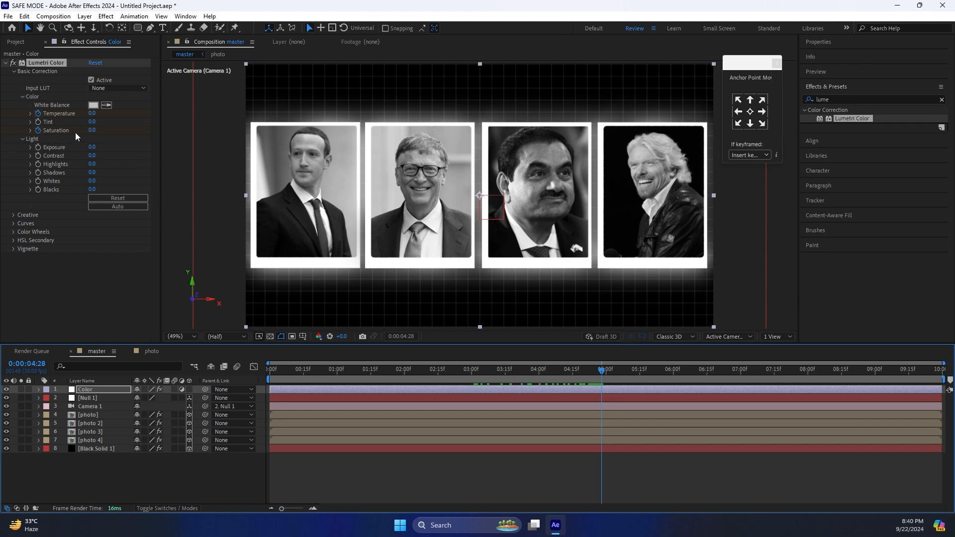
click(93, 130)
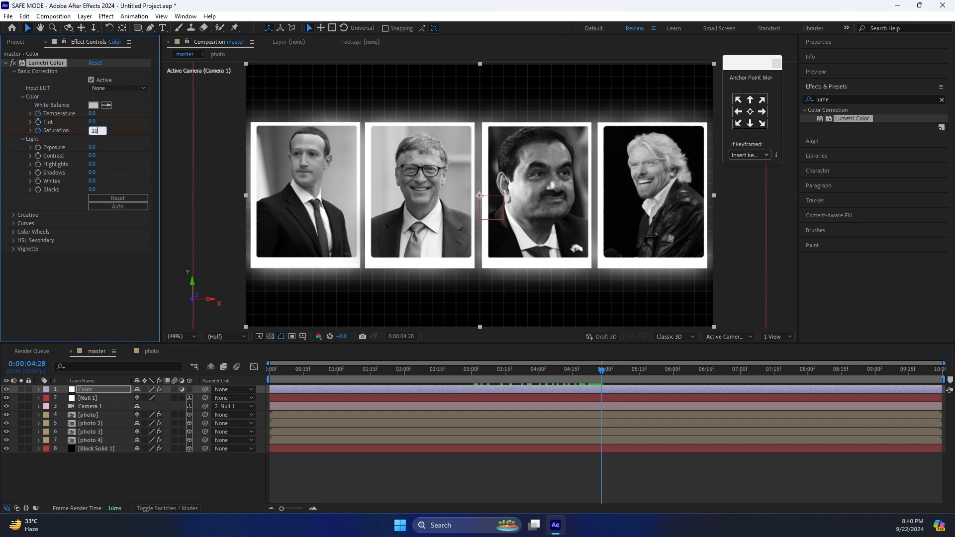
key(Return)
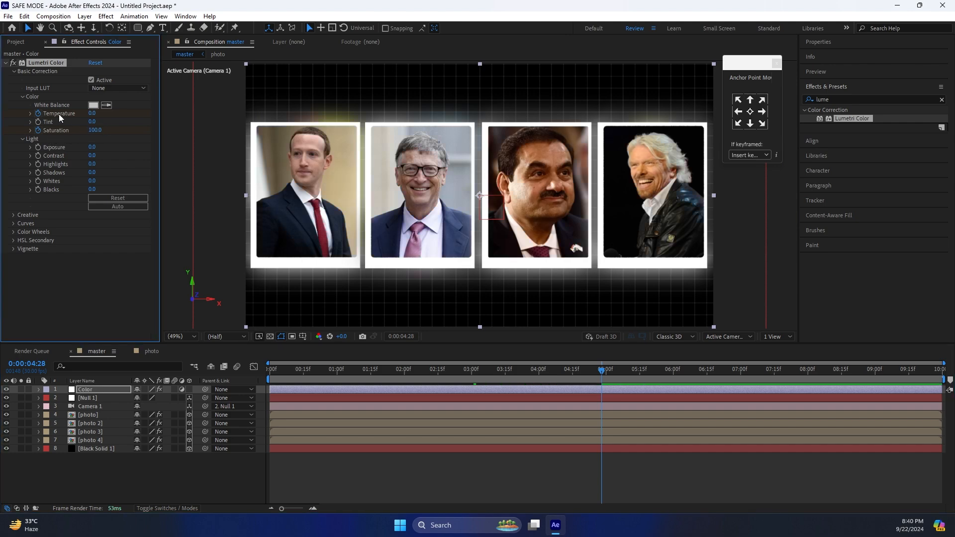
click(93, 114)
text(30)
key(Return)
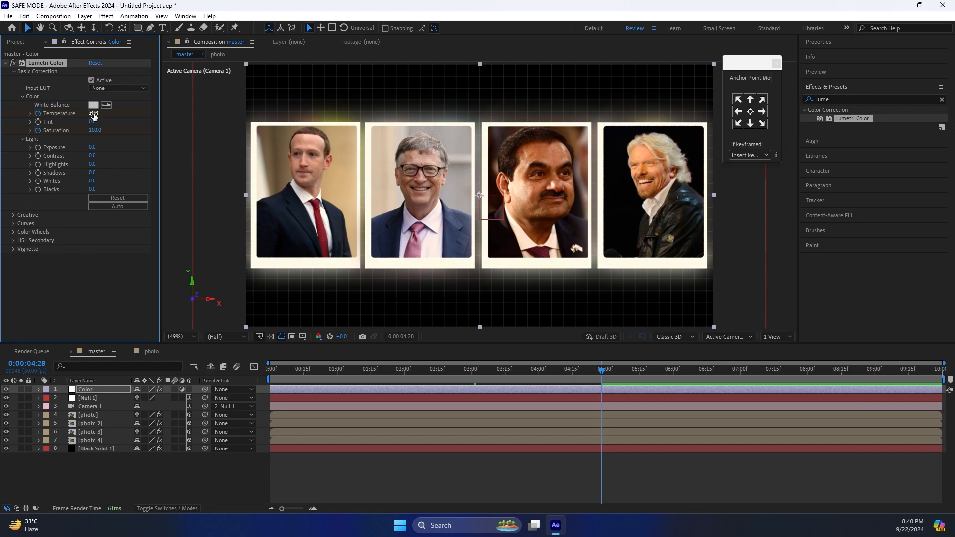
click(294, 320)
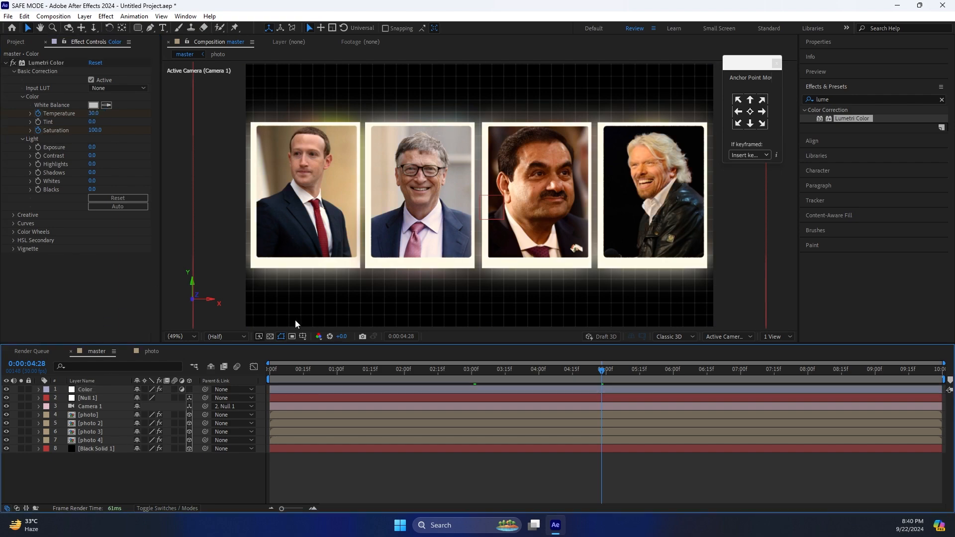
Create a new adjustment layer above Color and apply Gaussian Blur to it with Blurriness set to 30
right_click(81, 473)
mouse_move(111, 351)
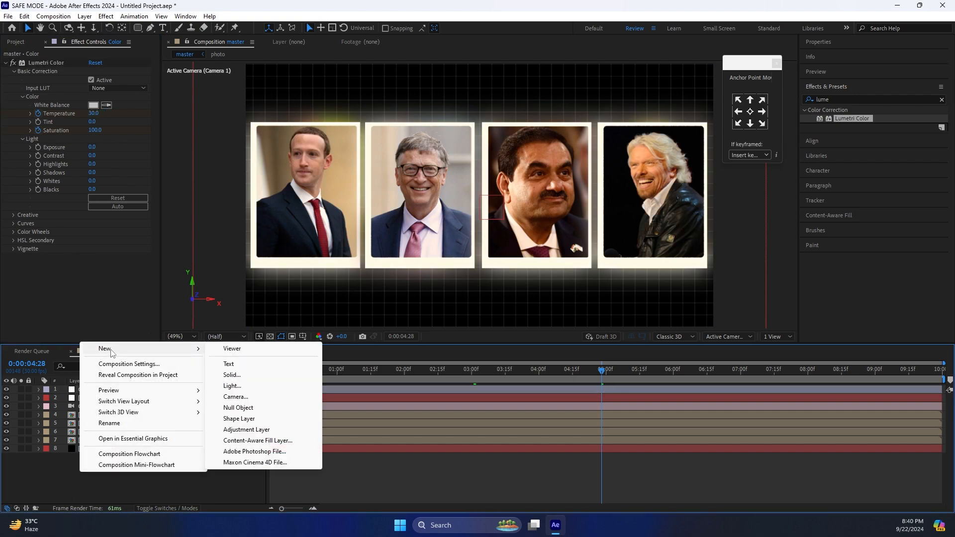
click(286, 434)
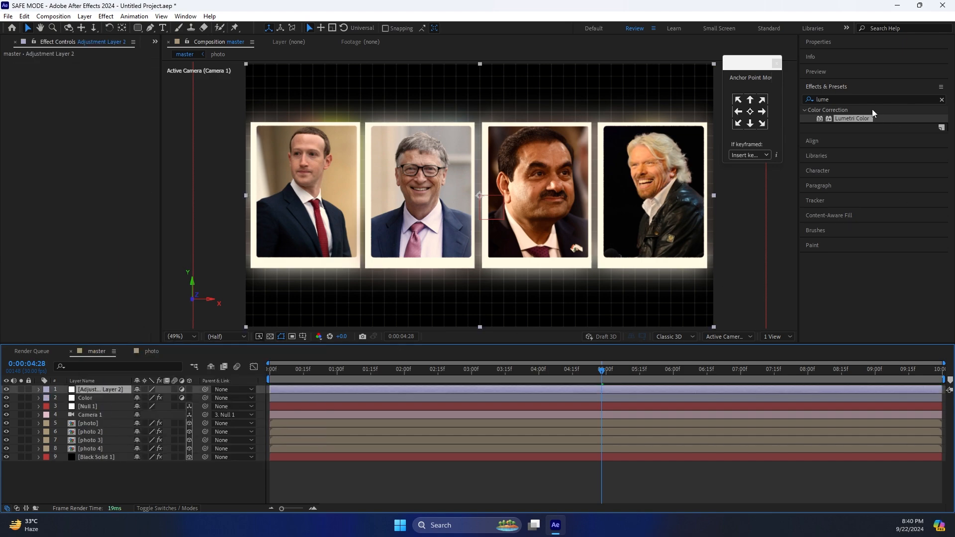
click(848, 98)
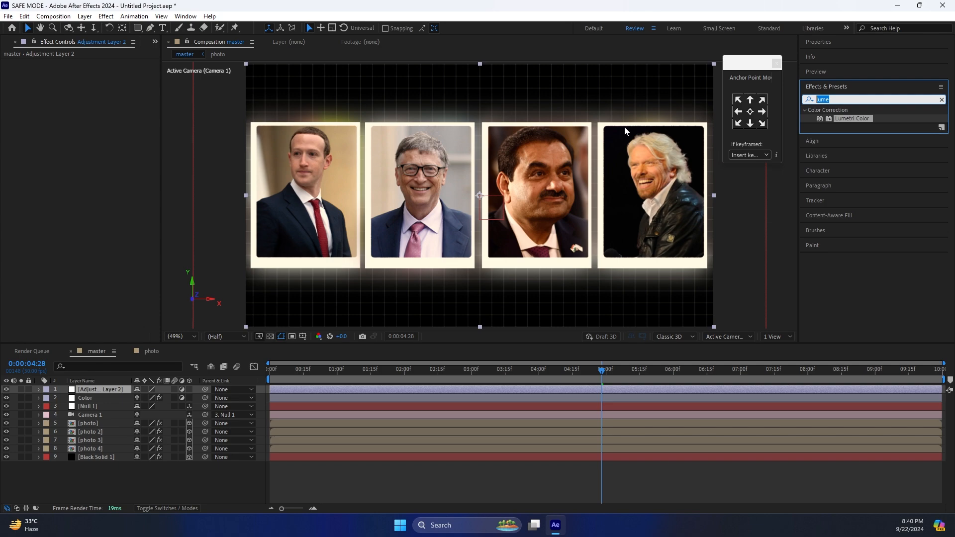
text(ga)
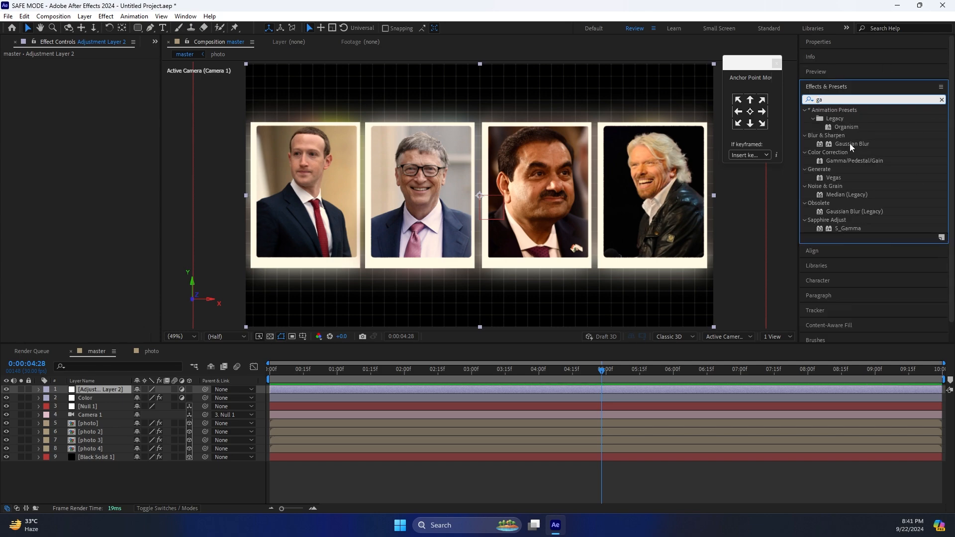
drag(849, 143, 100, 390)
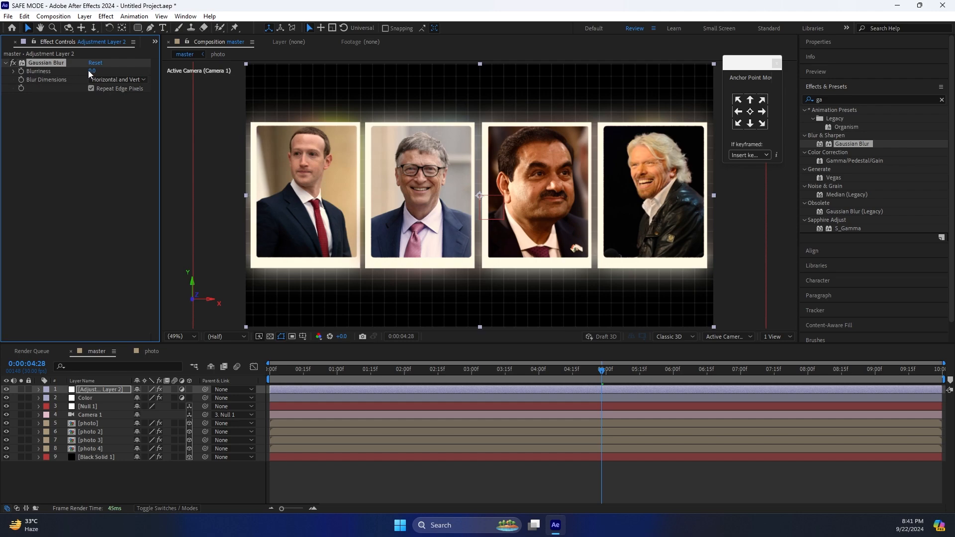
drag(90, 70, 92, 70)
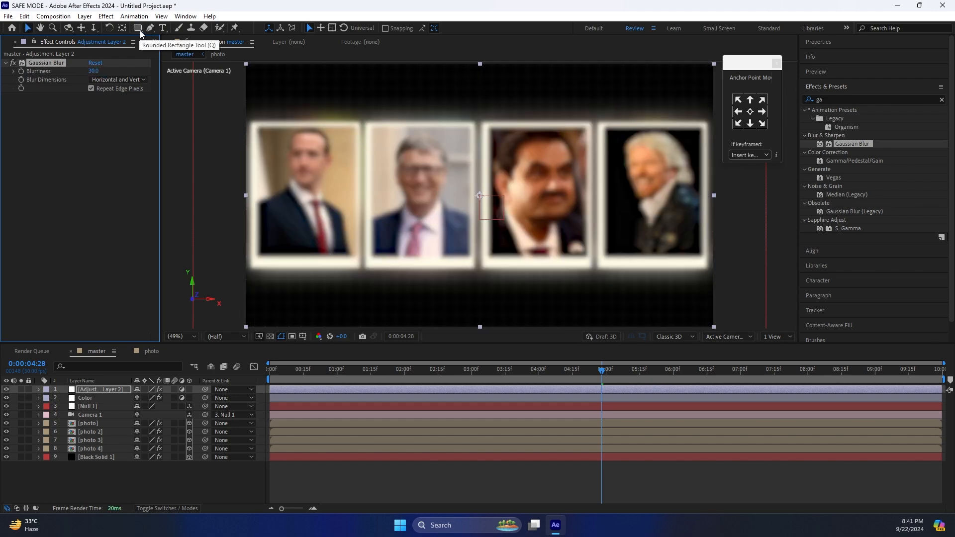
Add a full-frame elliptical mask to the blur adjustment layer, invert it, and set Mask Feather to 250 pixels
drag(139, 31, 174, 49)
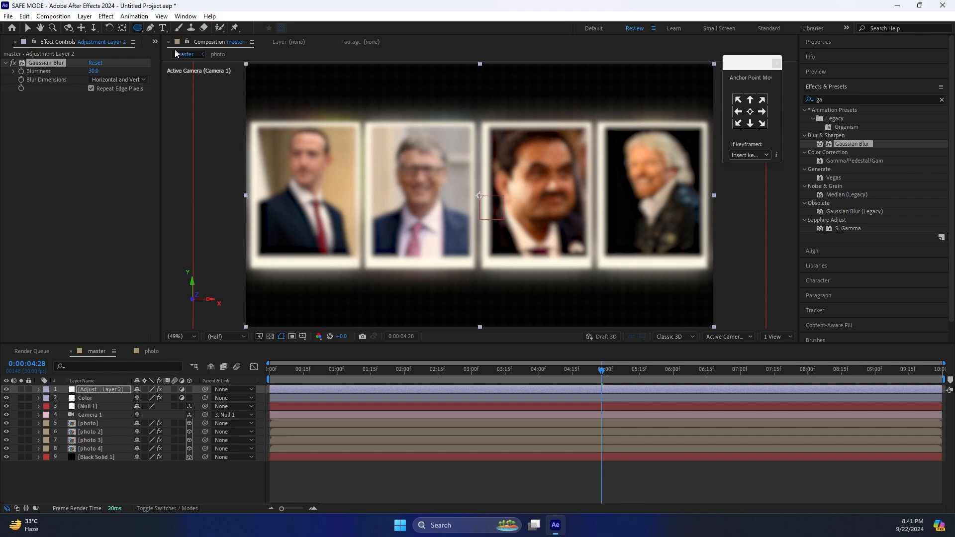
double_click(140, 28)
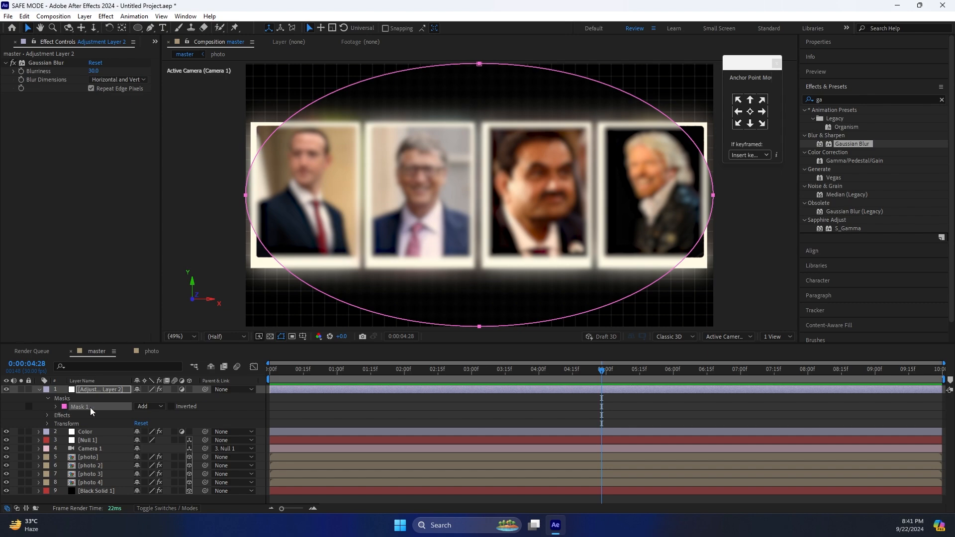
click(171, 406)
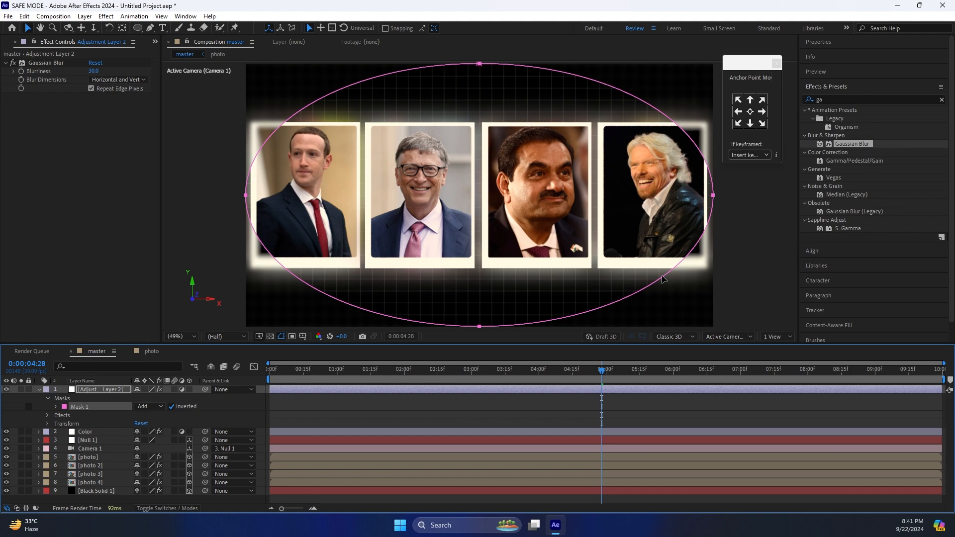
click(56, 406)
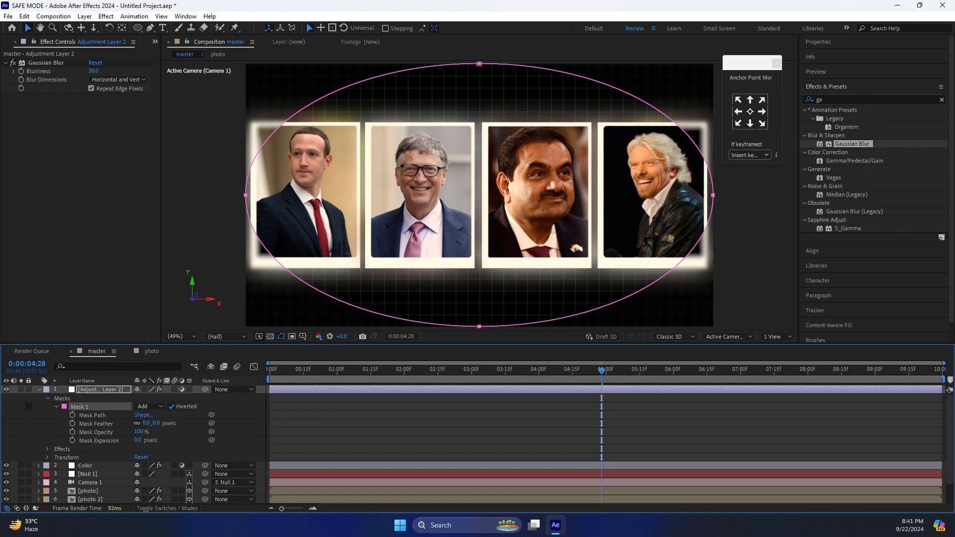
click(146, 424)
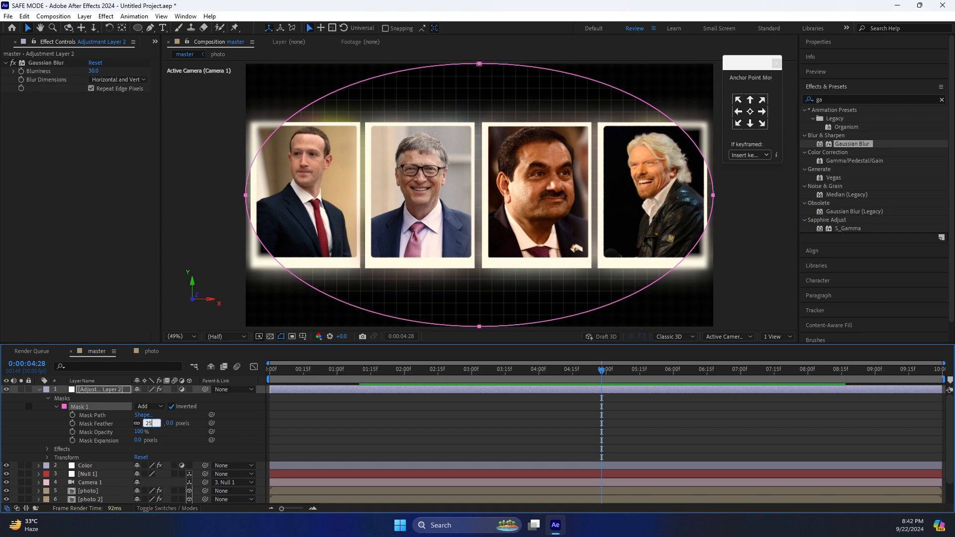
text(250)
key(Return)
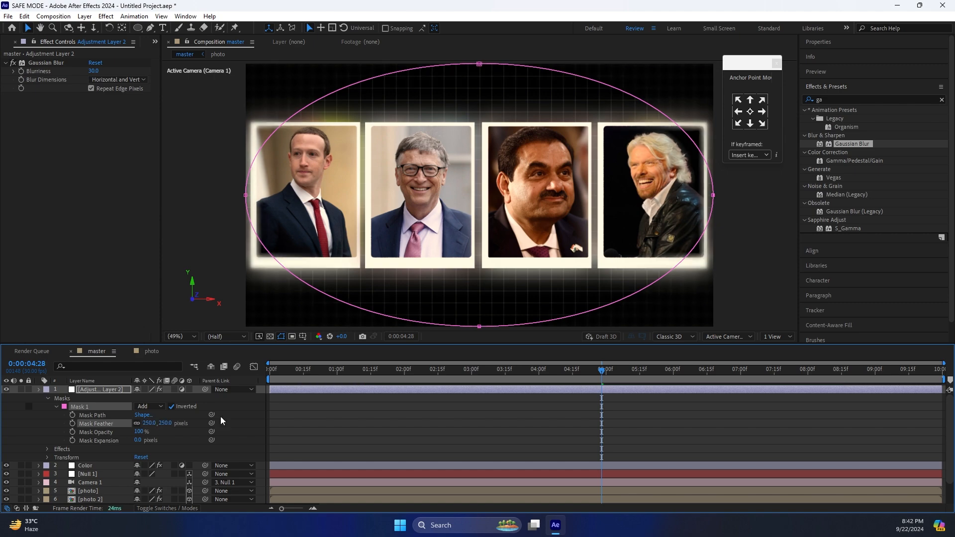
click(39, 389)
Create another adjustment layer above the blur layer, search the effects for "cc v", and apply CC Vignette to it
right_click(125, 475)
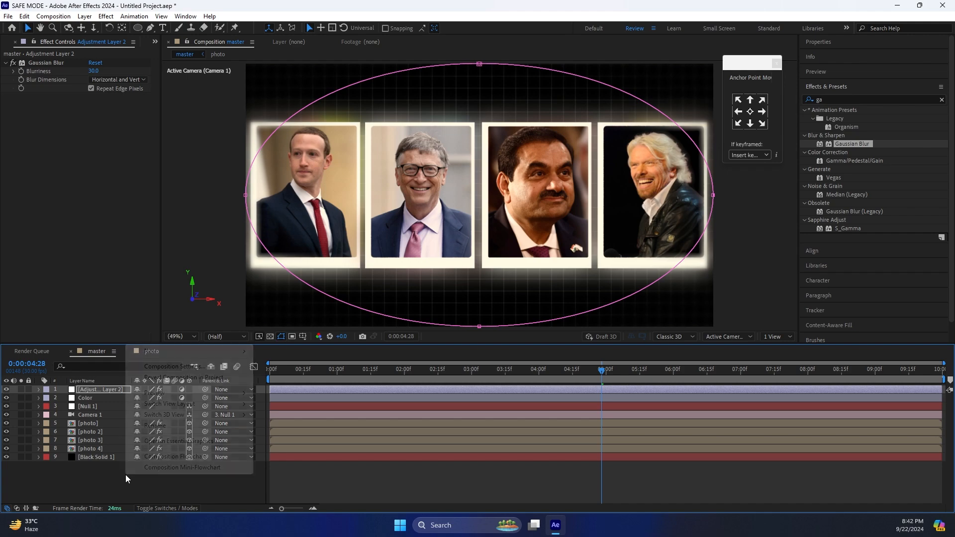
mouse_move(155, 351)
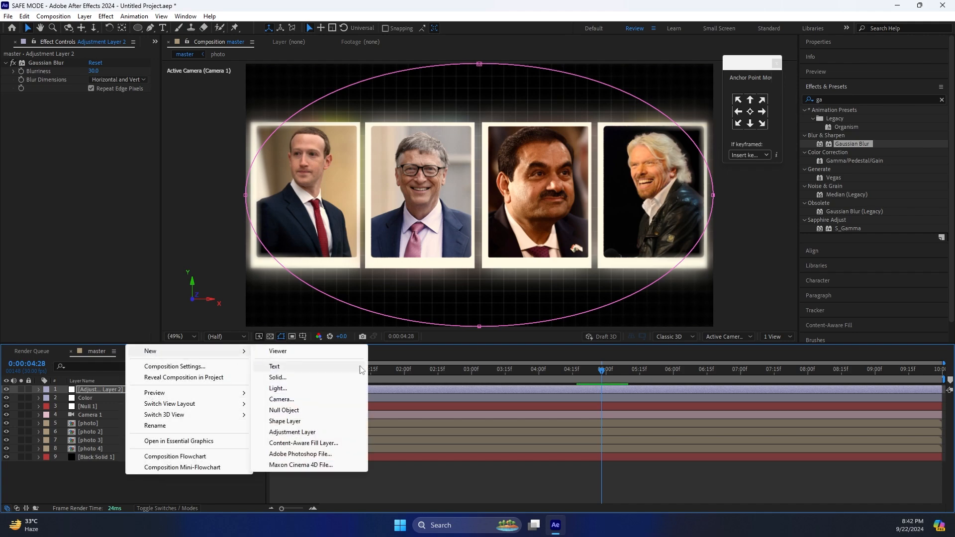
click(323, 433)
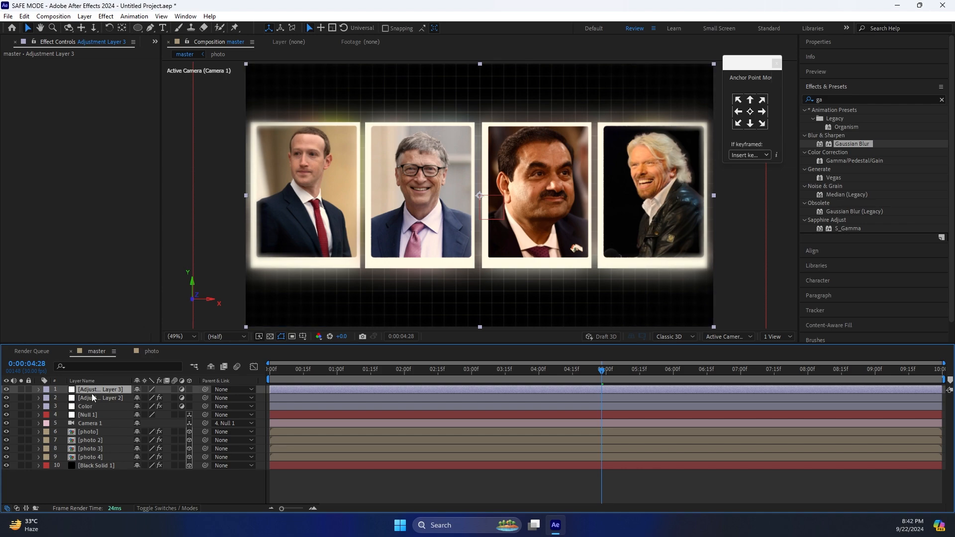
click(832, 100)
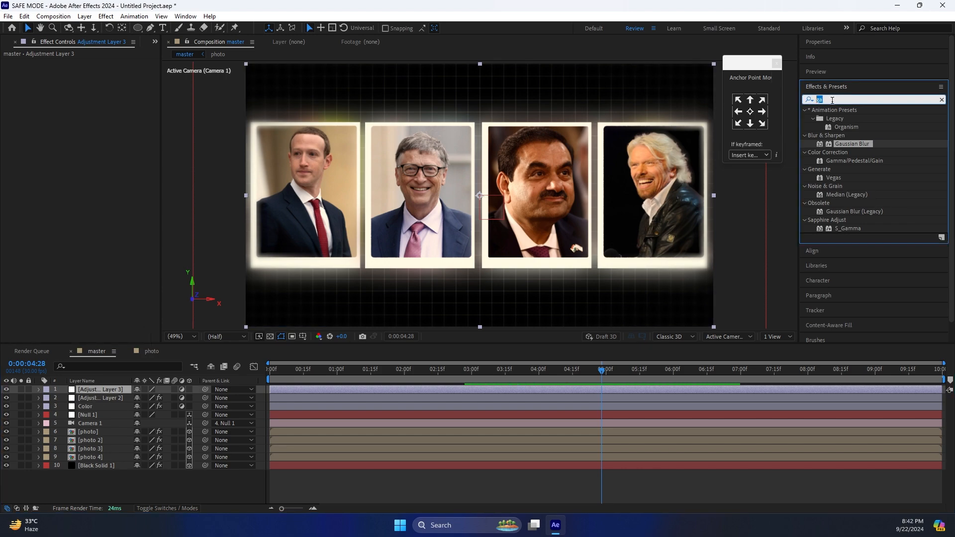
text(cc v)
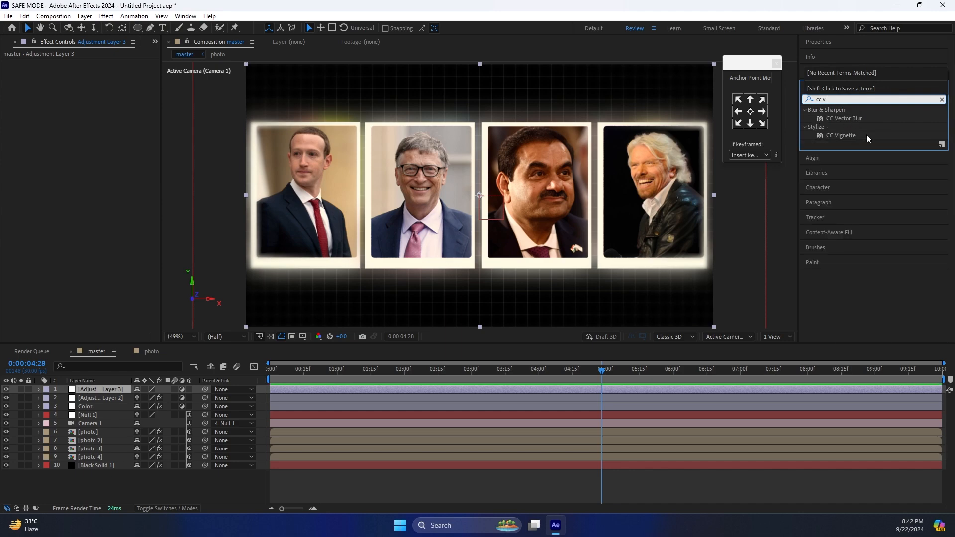
drag(866, 135, 110, 389)
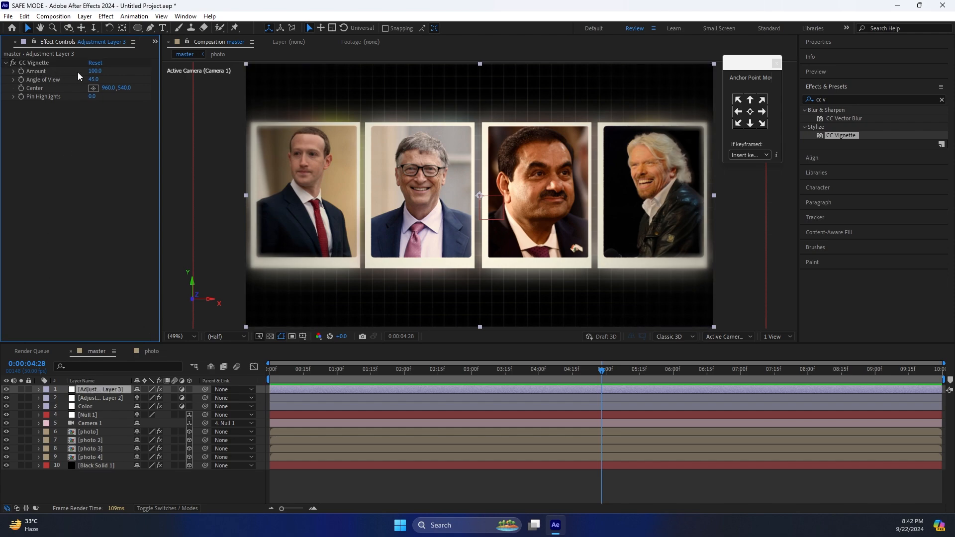
Set the CC Vignette Amount to 180 and preview the master composition from the start
click(95, 70)
text(180)
key(Return)
drag(602, 372, 162, 410)
key(space)
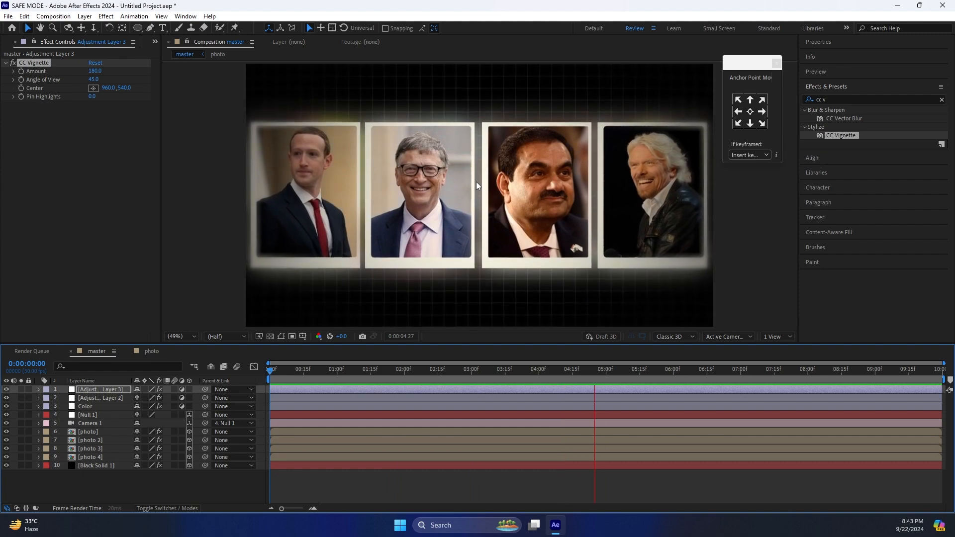
key(space)
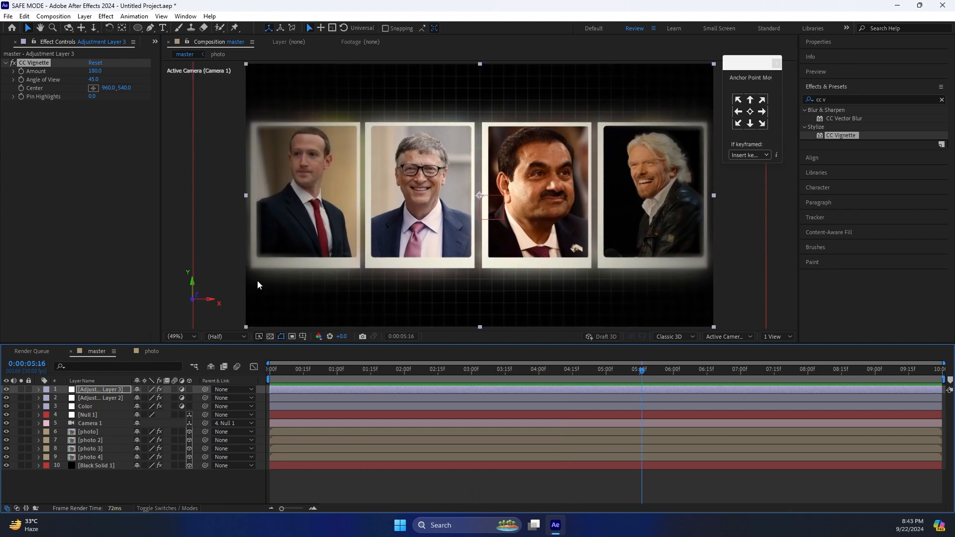